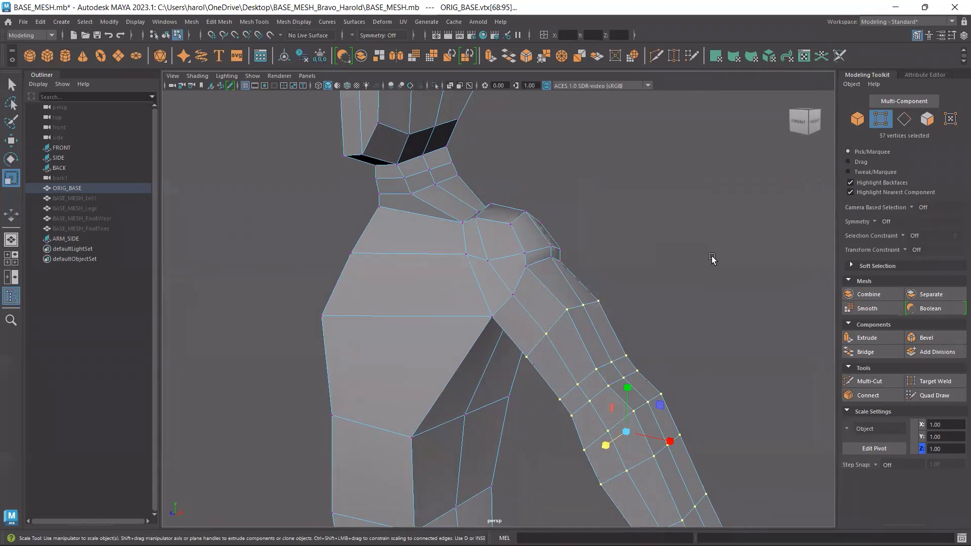
# - Select the edge loop around the middle of the upper arm and circularize it
pyautogui.click(904, 119)
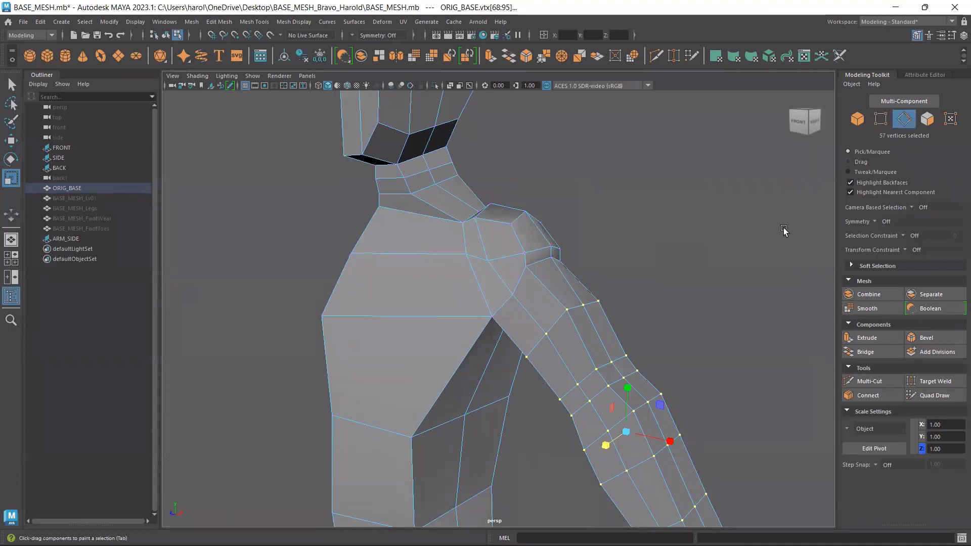
pyautogui.click(766, 245)
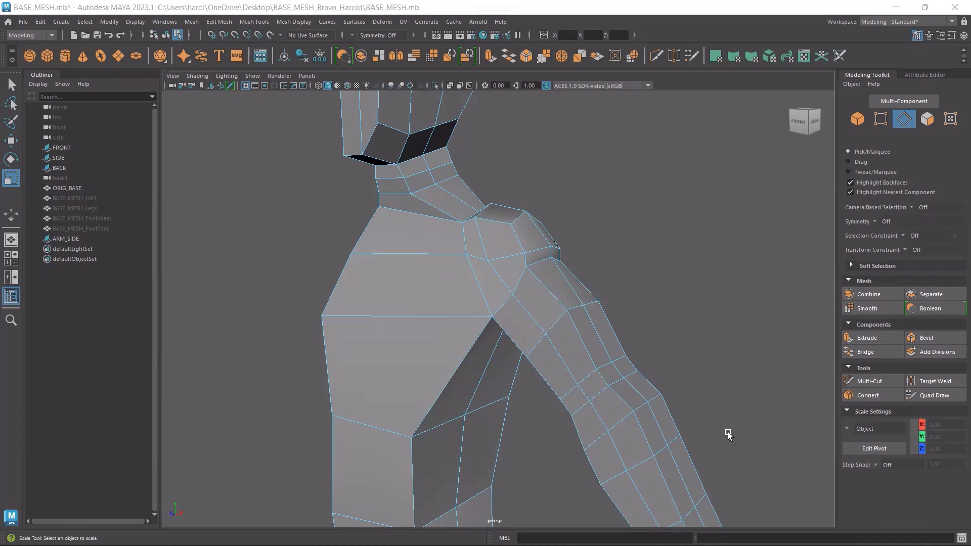
pyautogui.doubleClick(558, 327)
pyautogui.moveTo(539, 355)
pyautogui.keyDown('alt'); pyautogui.mouseDown()
pyautogui.moveTo(614, 310)
pyautogui.moveTo(547, 351)
pyautogui.mouseUp(); pyautogui.keyUp('alt')
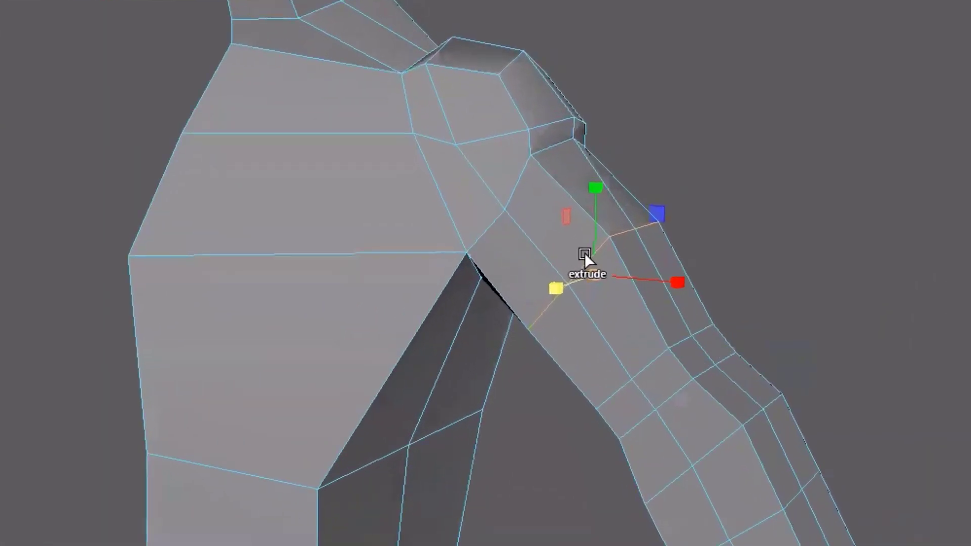
pyautogui.keyDown('shift'); pyautogui.rightClick(561, 317); pyautogui.keyUp('shift')
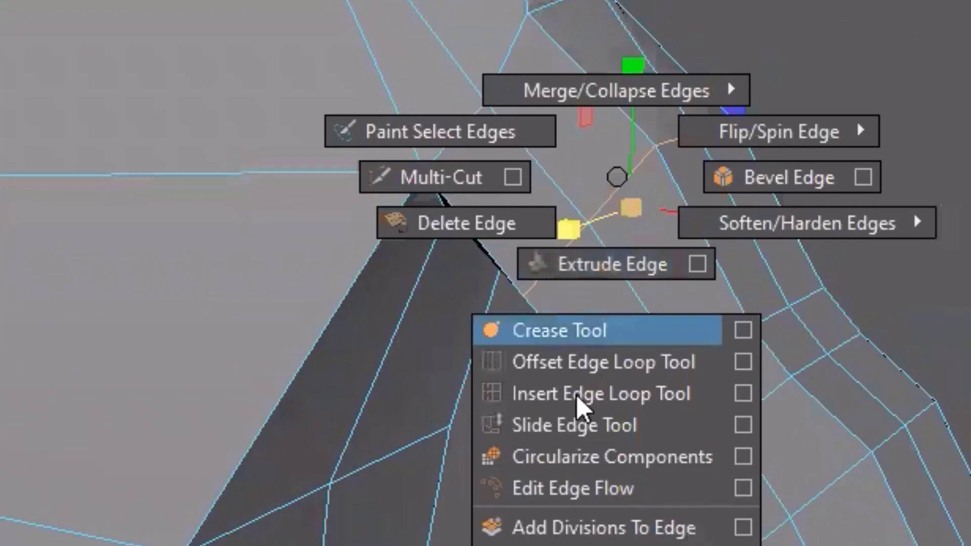
pyautogui.click(560, 457)
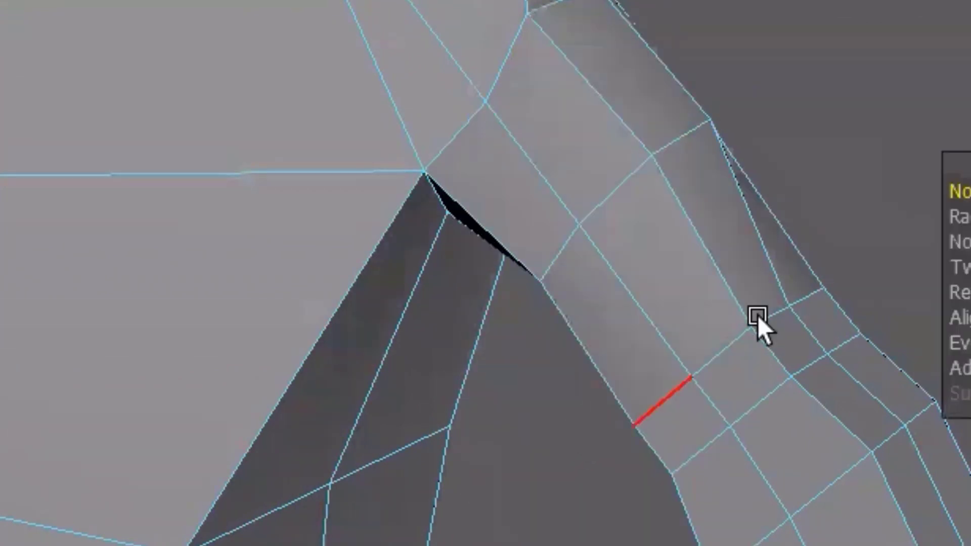
# - In the side view, scale the circularized upper-arm loop narrower from front to back to follow the arm reference
pyautogui.press('w')
pyautogui.keyDown('alt'); pyautogui.moveTo(840, 299); pyautogui.dragTo(878, 173); pyautogui.keyUp('alt')
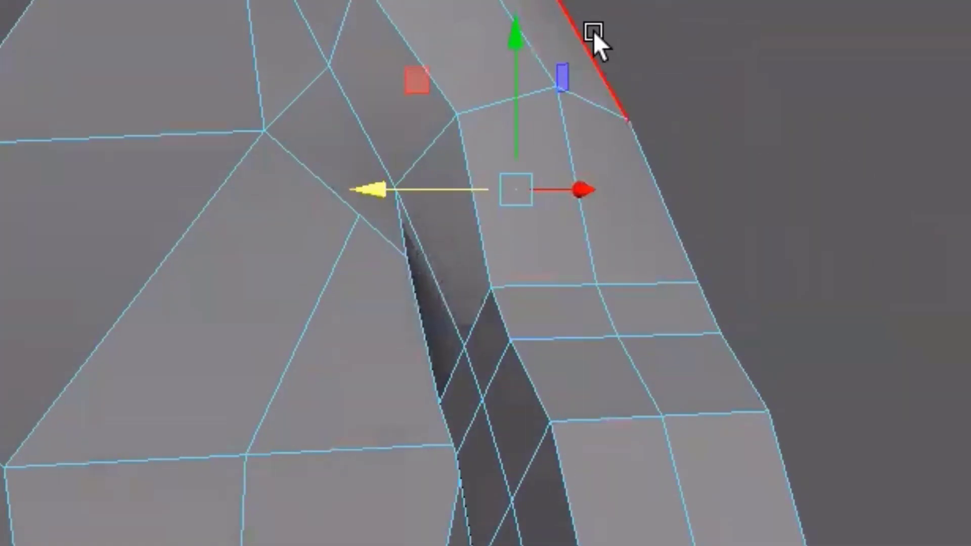
pyautogui.press('space')
pyautogui.press('space')
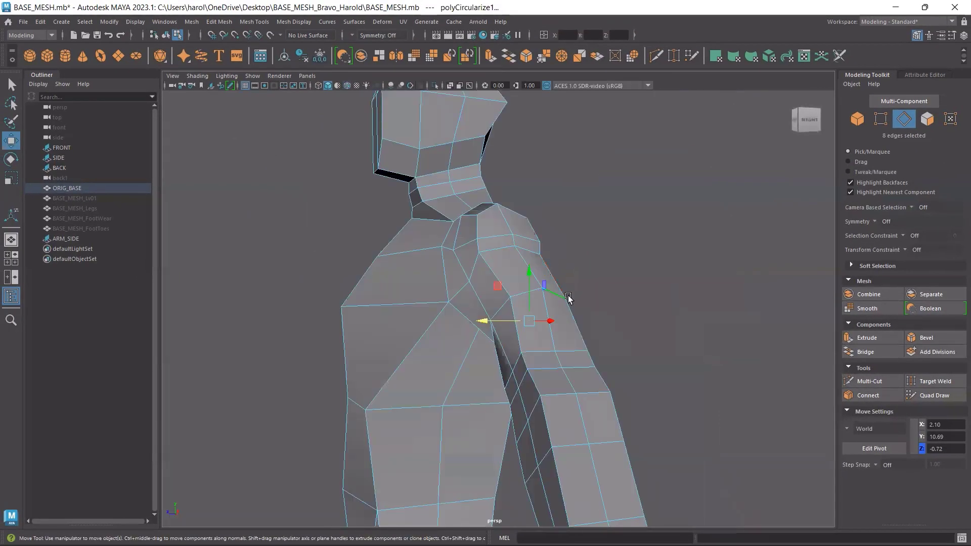
pyautogui.press('space')
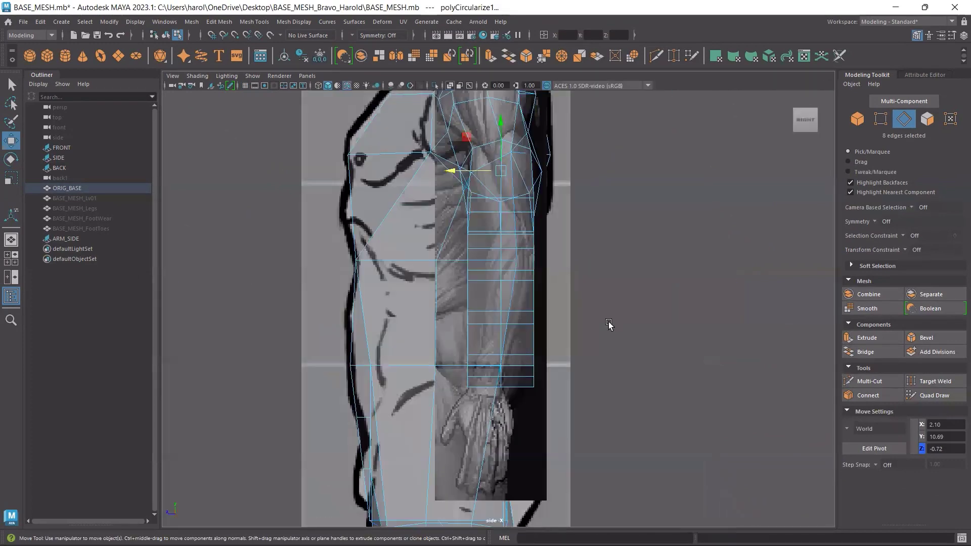
pyautogui.press('space')
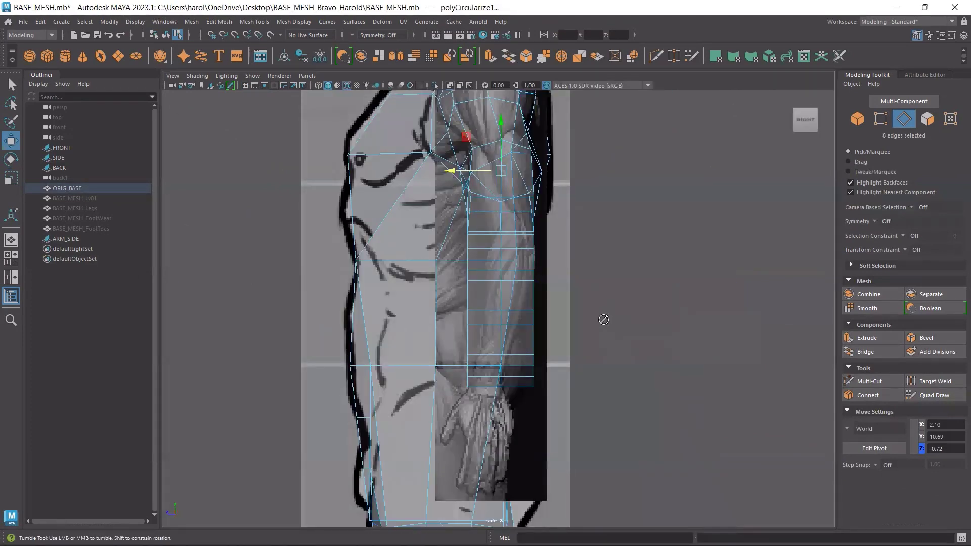
pyautogui.keyDown('alt'); pyautogui.moveTo(600, 320); pyautogui.dragTo(583, 320); pyautogui.keyUp('alt')
pyautogui.keyDown('alt'); pyautogui.moveTo(583, 321); pyautogui.dragTo(585, 369, button='middle'); pyautogui.keyUp('alt')
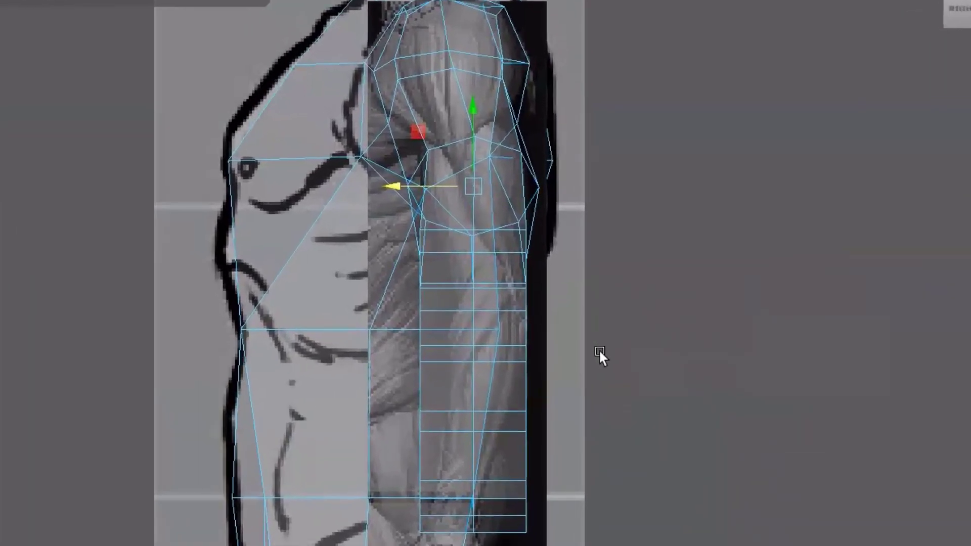
pyautogui.press('r')
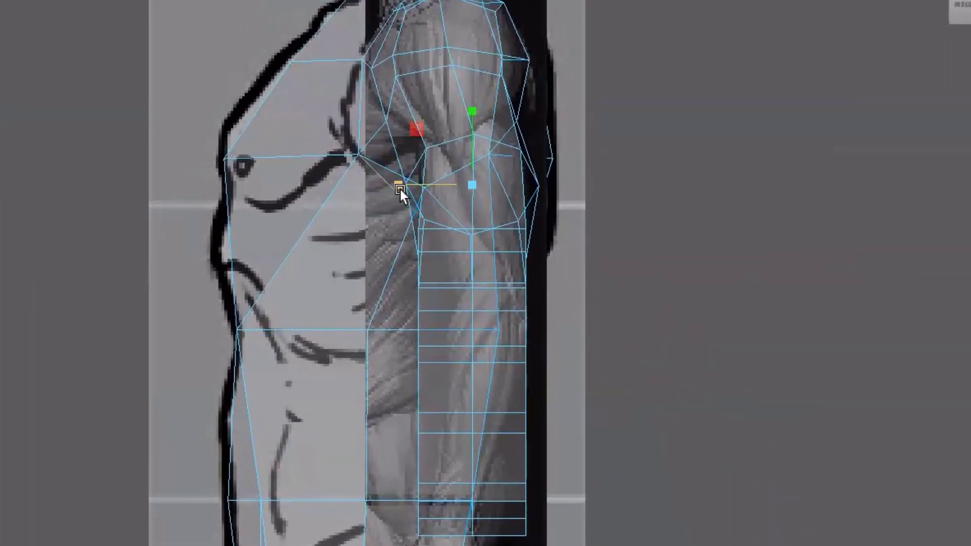
pyautogui.moveTo(399, 190); pyautogui.dragTo(416, 190)
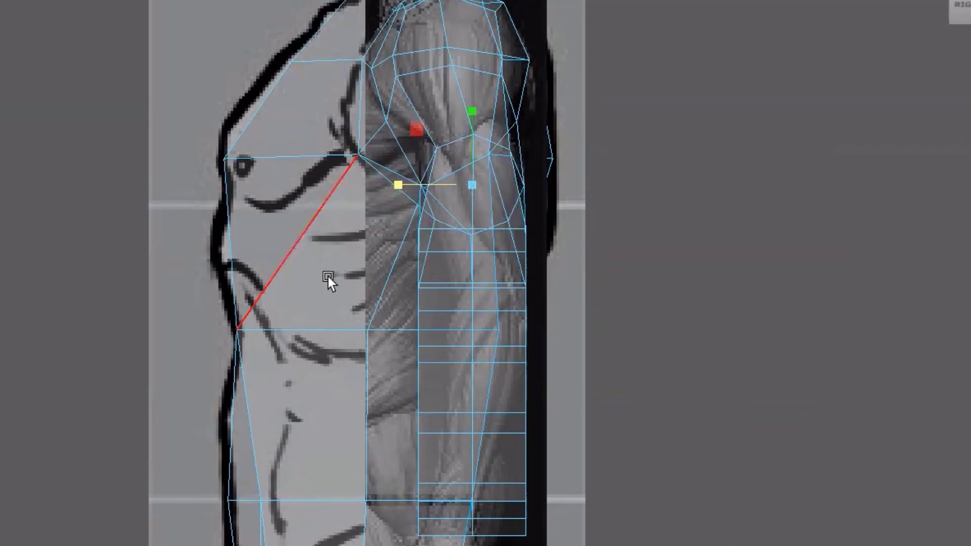
# - In the front view, scale the upper-arm loop slightly so its ends follow the drawn arm outline
pyautogui.press('space')
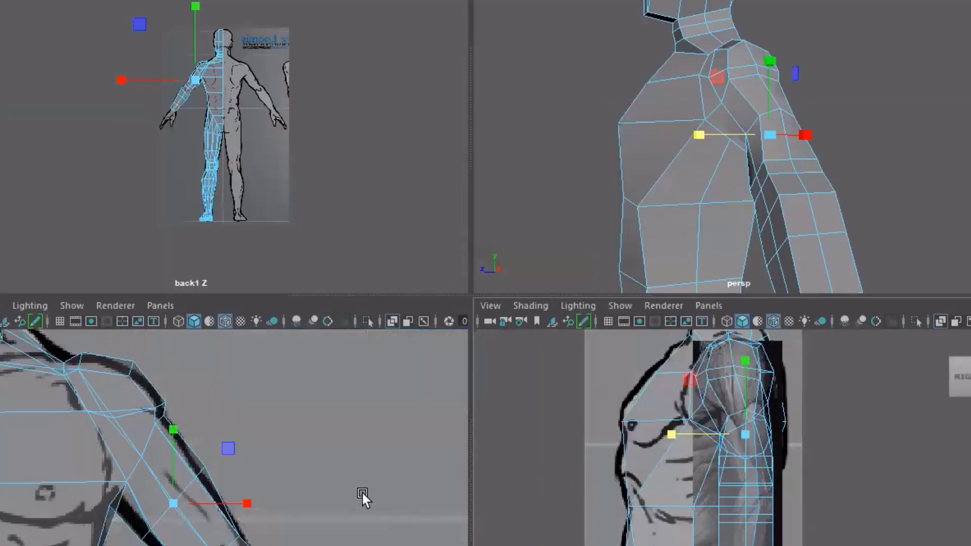
pyautogui.press('space')
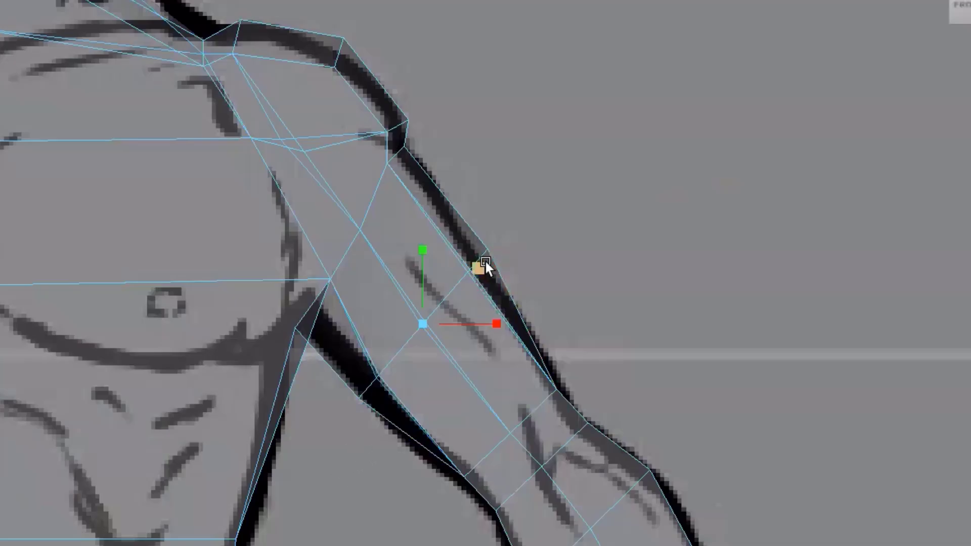
pyautogui.moveTo(482, 263); pyautogui.dragTo(481, 259)
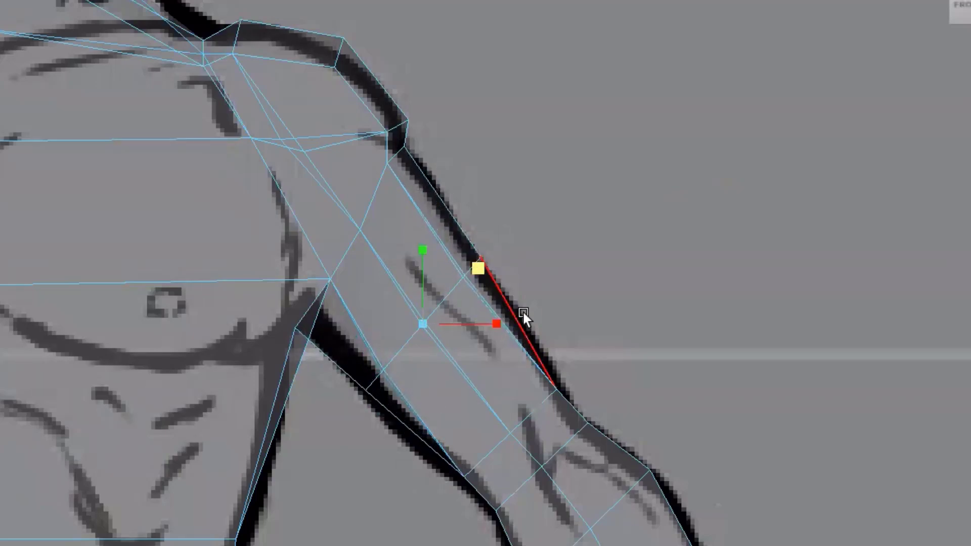
# - Select the edge loop just above the elbow and examine the spacing and shape of the elbow loops from all around the arm
pyautogui.click(530, 401)
pyautogui.keyDown('alt'); pyautogui.moveTo(659, 315); pyautogui.dragTo(624, 188, button='middle'); pyautogui.keyUp('alt')
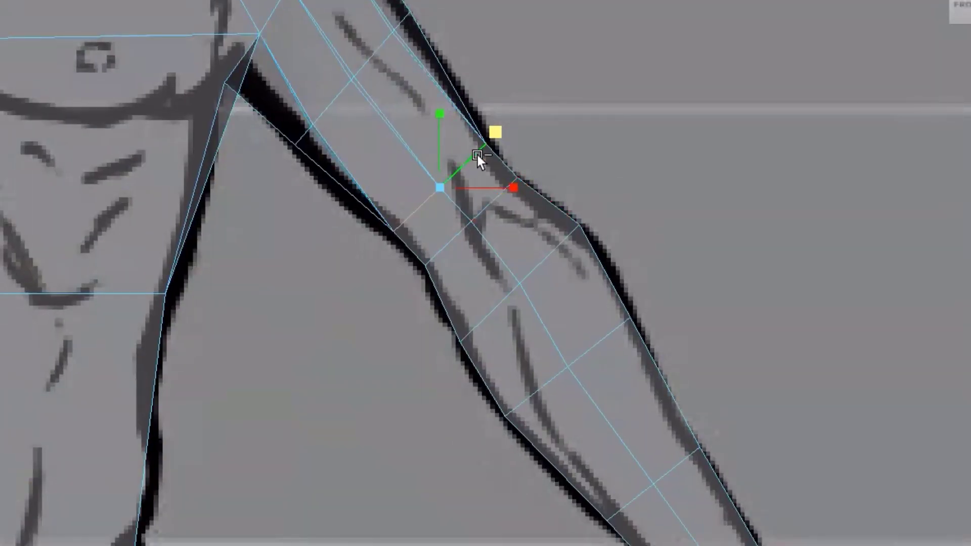
pyautogui.keyDown('shift'); pyautogui.rightClick(477, 155); pyautogui.keyUp('shift')
pyautogui.press('space')
pyautogui.press('space')
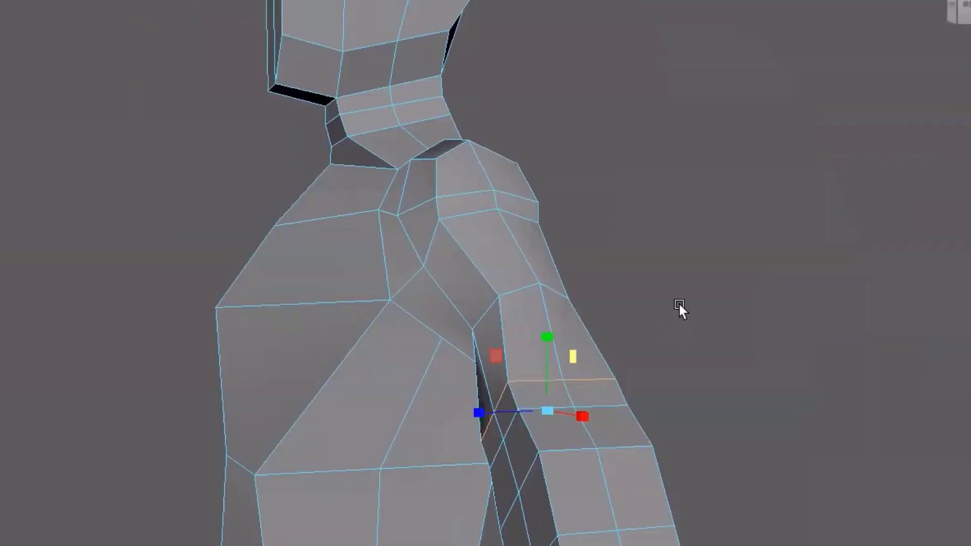
pyautogui.keyDown('alt'); pyautogui.moveTo(679, 305); pyautogui.dragTo(724, 256); pyautogui.keyUp('alt')
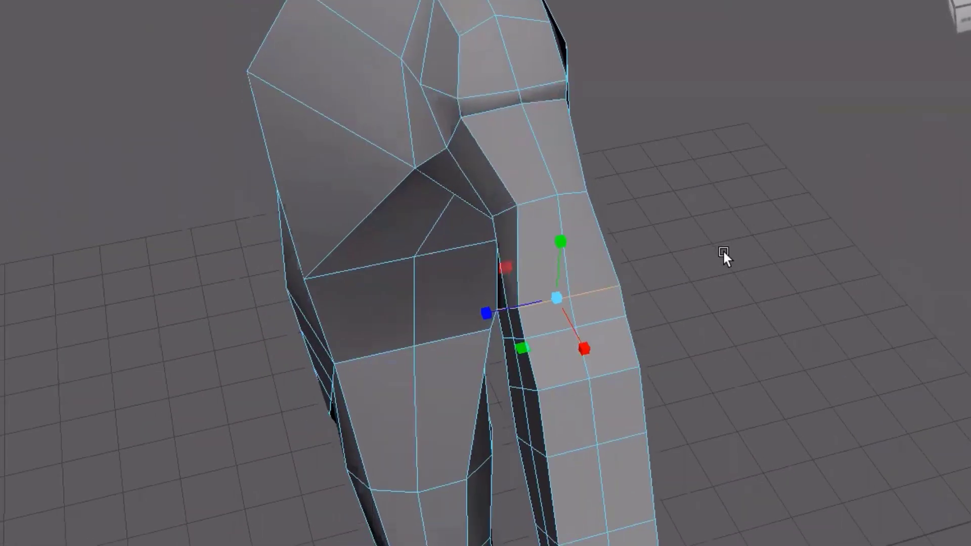
pyautogui.scroll(3, 726, 314)
pyautogui.keyDown('alt'); pyautogui.moveTo(726, 314); pyautogui.dragTo(738, 319); pyautogui.keyUp('alt')
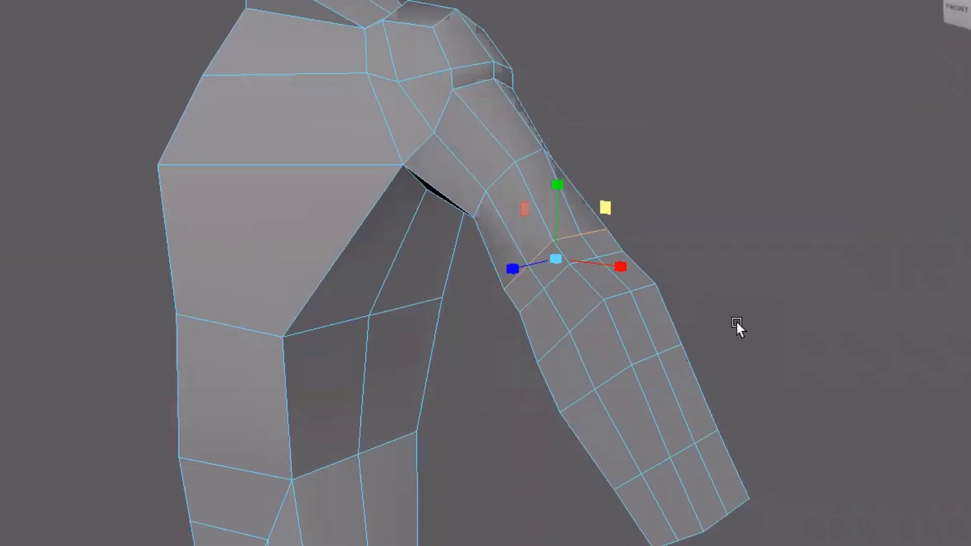
pyautogui.keyDown('alt'); pyautogui.moveTo(678, 329); pyautogui.dragTo(579, 305); pyautogui.keyUp('alt')
pyautogui.scroll(2, 582, 272)
pyautogui.scroll(2, 577, 305)
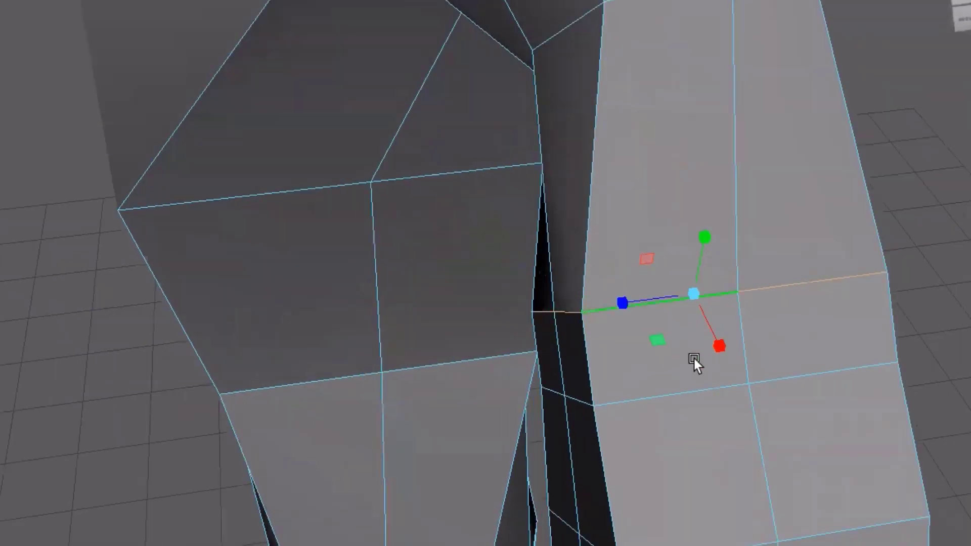
pyautogui.keyDown('alt'); pyautogui.moveTo(694, 360); pyautogui.dragTo(554, 271, button='middle'); pyautogui.keyUp('alt')
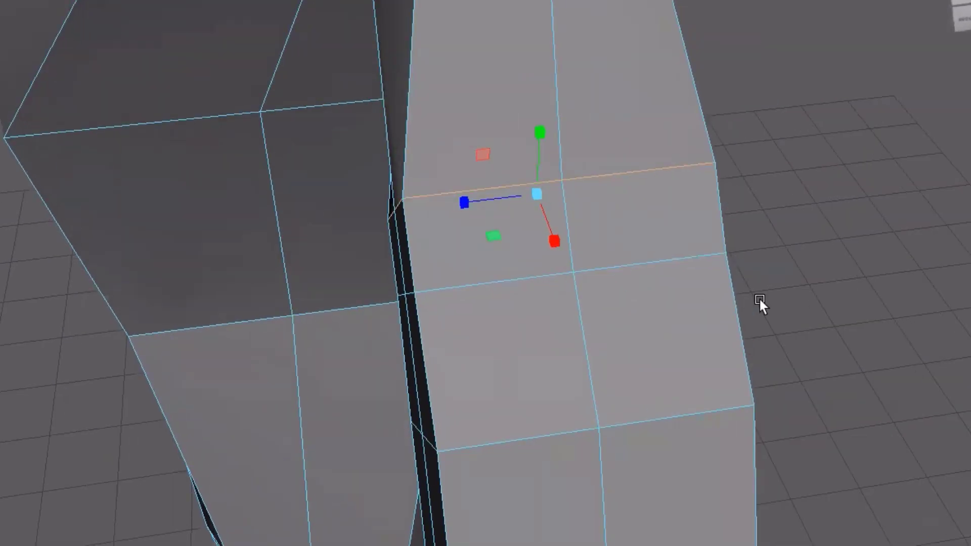
pyautogui.keyDown('alt'); pyautogui.moveTo(783, 276); pyautogui.dragTo(692, 240); pyautogui.keyUp('alt')
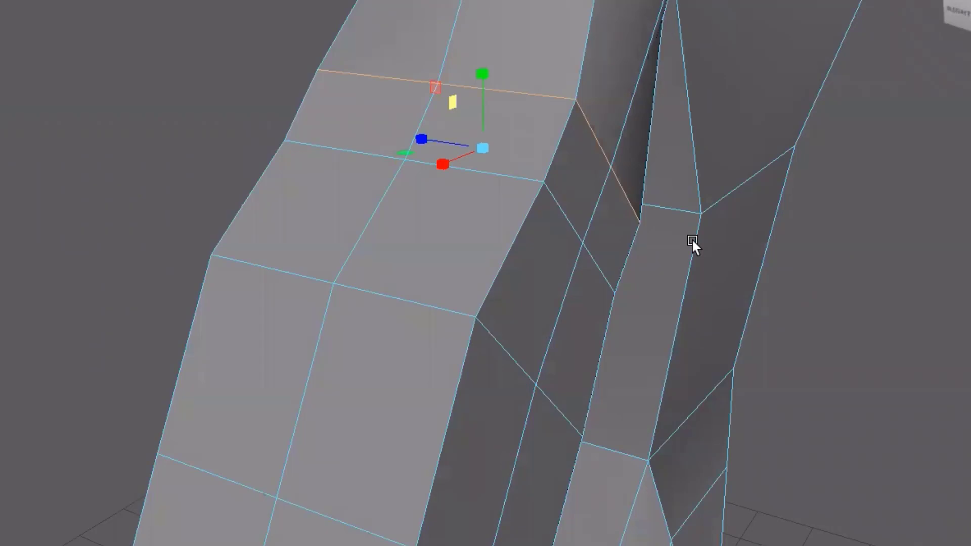
pyautogui.keyDown('alt'); pyautogui.moveTo(713, 238); pyautogui.dragTo(572, 248); pyautogui.keyUp('alt')
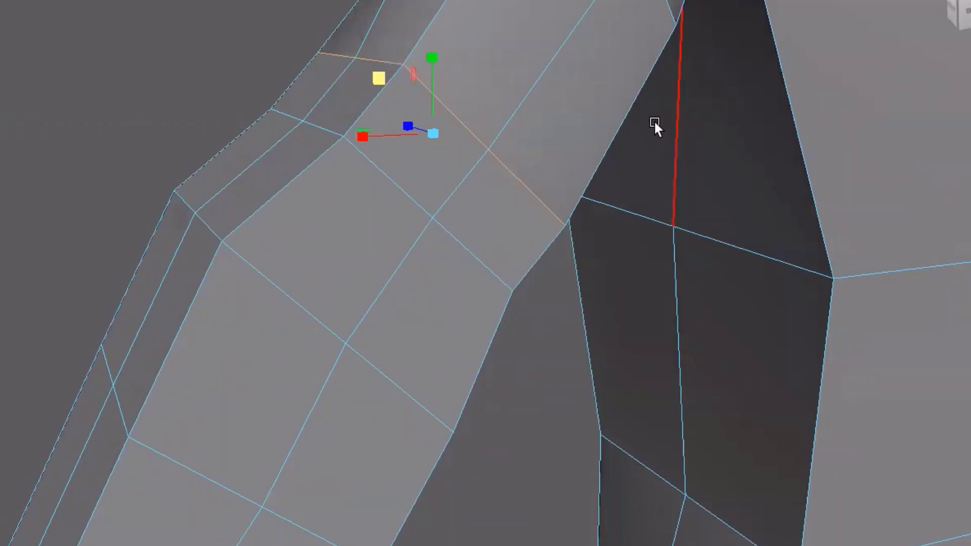
pyautogui.keyDown('alt'); pyautogui.moveTo(424, 183); pyautogui.dragTo(458, 198); pyautogui.keyUp('alt')
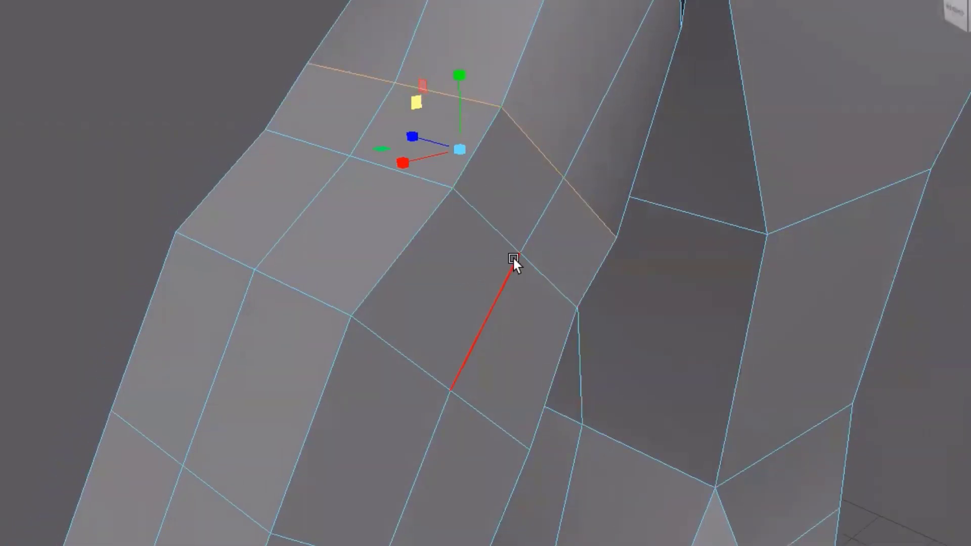
# - Select the first lengthwise edges running between the elbow's cross loops, starting at one corner of the arm
pyautogui.keyDown('alt'); pyautogui.moveTo(466, 254); pyautogui.dragTo(495, 258); pyautogui.keyUp('alt')
pyautogui.click(499, 257)
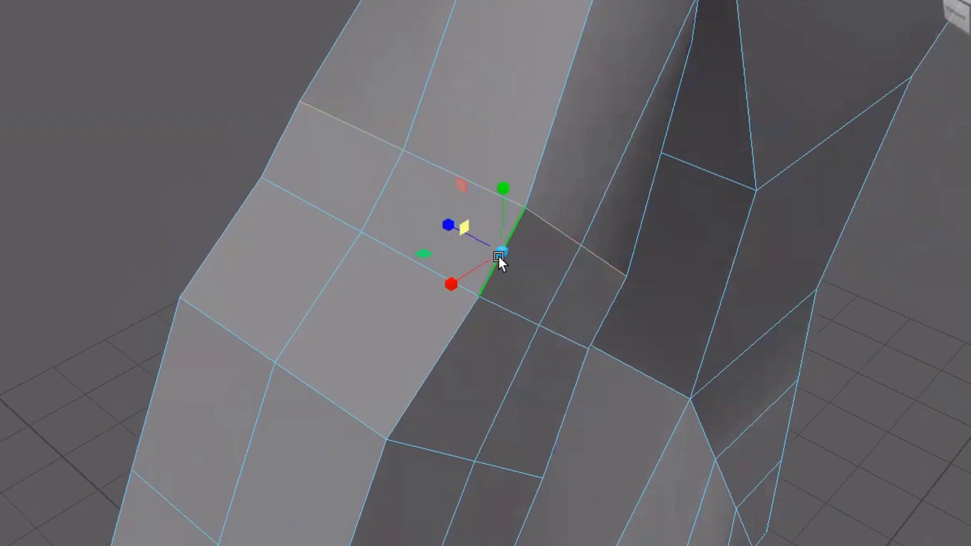
pyautogui.click(395, 250)
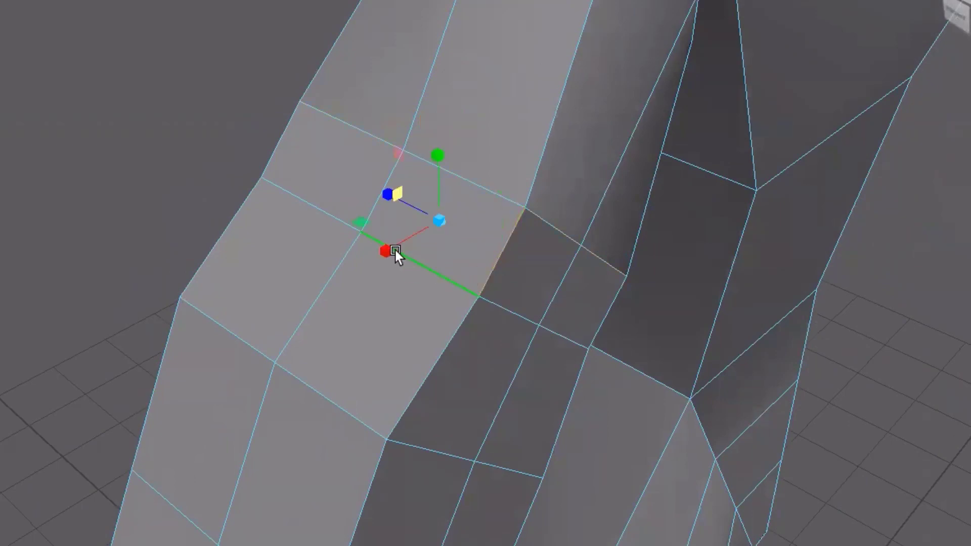
pyautogui.keyDown('shift'); pyautogui.click(420, 384); pyautogui.keyUp('shift')
pyautogui.keyDown('alt'); pyautogui.moveTo(539, 391); pyautogui.dragTo(505, 360); pyautogui.keyUp('alt')
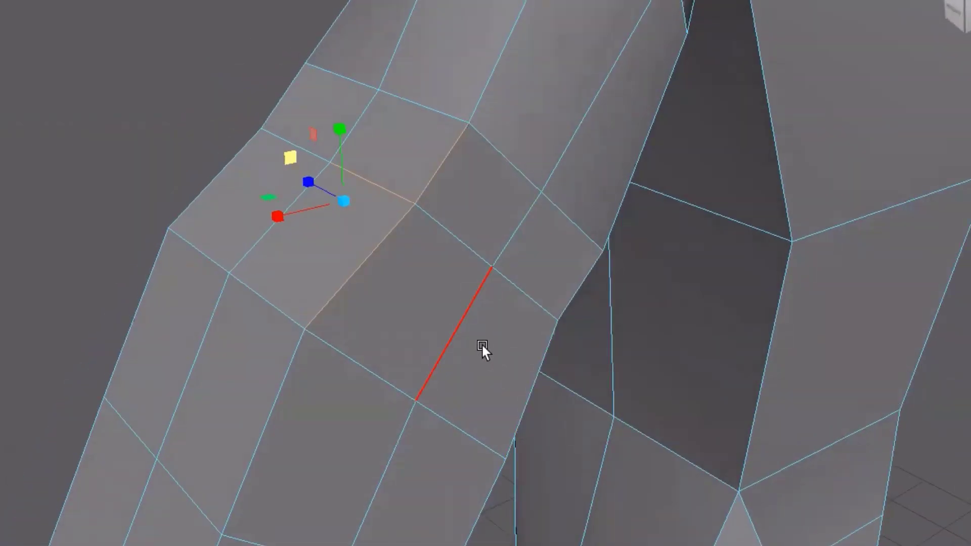
pyautogui.keyDown('shift'); pyautogui.click(445, 345); pyautogui.keyUp('shift')
pyautogui.keyDown('alt'); pyautogui.moveTo(539, 378); pyautogui.dragTo(362, 309); pyautogui.keyUp('alt')
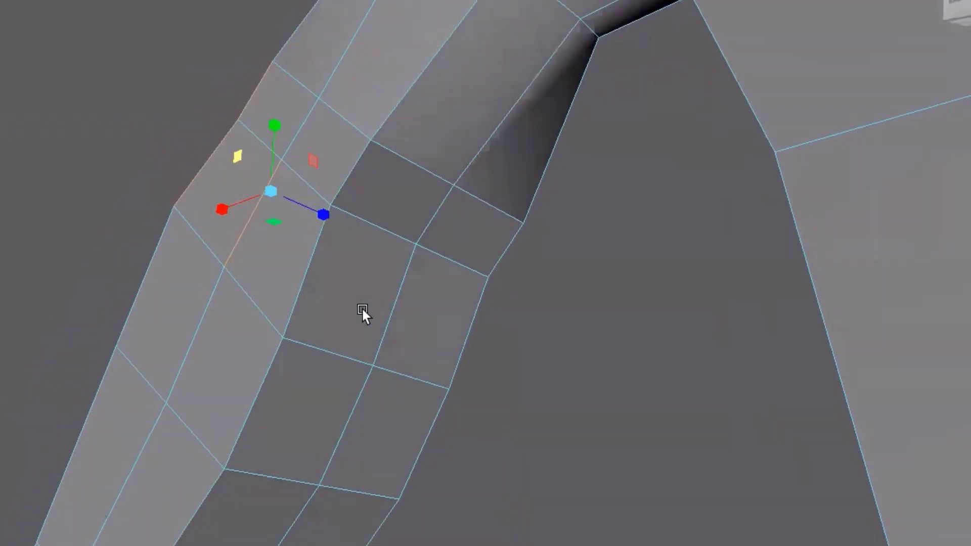
pyautogui.keyDown('shift'); pyautogui.click(305, 291); pyautogui.keyUp('shift')
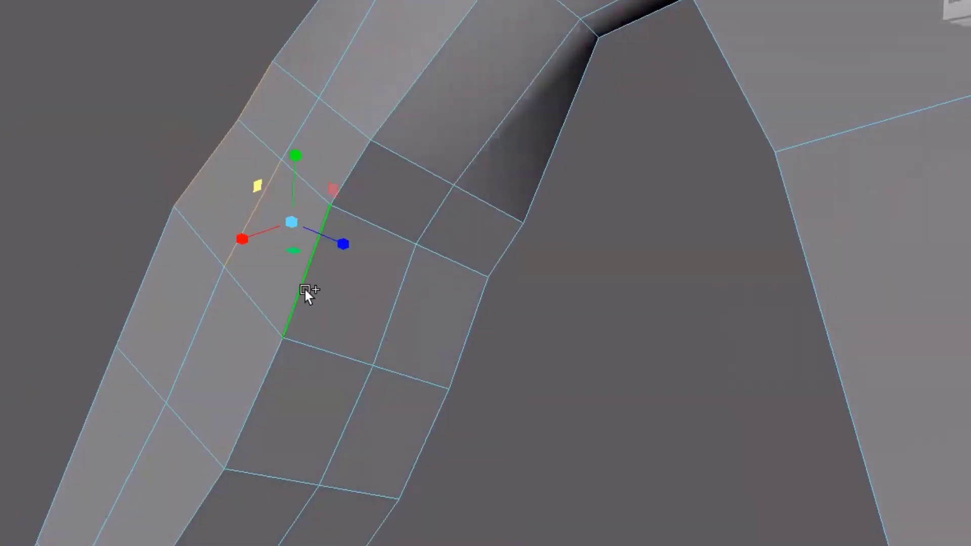
# - Extend the edge selection around the back of the elbow to the lengthwise edges above and below the middle loop, plus one adjoining middle-loop edge per side
pyautogui.keyDown('ctrl'); pyautogui.keyDown('shift'); pyautogui.click(399, 241); pyautogui.keyUp('shift'); pyautogui.keyUp('ctrl')
pyautogui.keyDown('shift'); pyautogui.click(350, 166); pyautogui.keyUp('shift')
pyautogui.keyDown('alt'); pyautogui.moveTo(373, 238); pyautogui.dragTo(569, 330); pyautogui.keyUp('alt')
pyautogui.keyDown('alt'); pyautogui.moveTo(575, 226); pyautogui.dragTo(432, 214); pyautogui.keyUp('alt')
pyautogui.keyDown('ctrl'); pyautogui.keyDown('shift'); pyautogui.click(350, 155); pyautogui.keyUp('shift'); pyautogui.keyUp('ctrl')
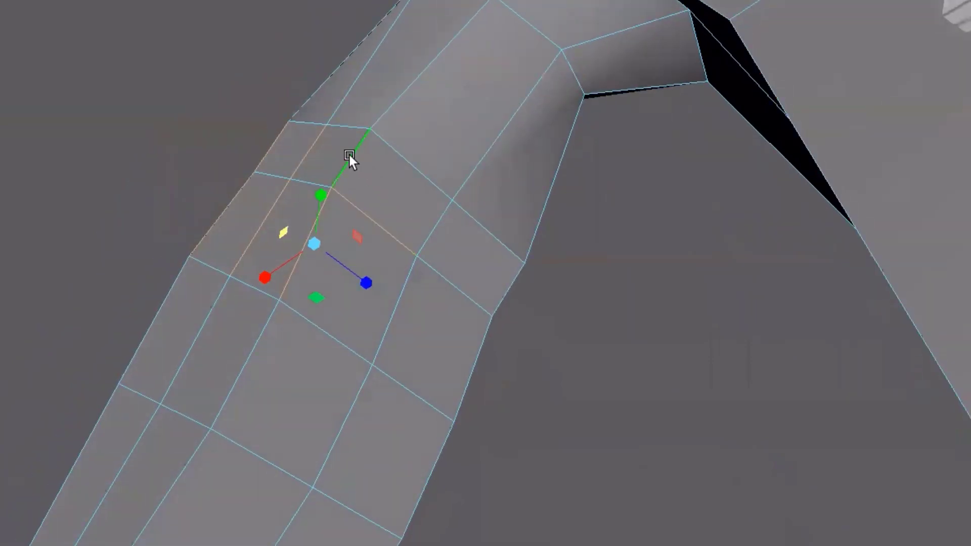
pyautogui.keyDown('alt'); pyautogui.moveTo(344, 178); pyautogui.dragTo(544, 284); pyautogui.keyUp('alt')
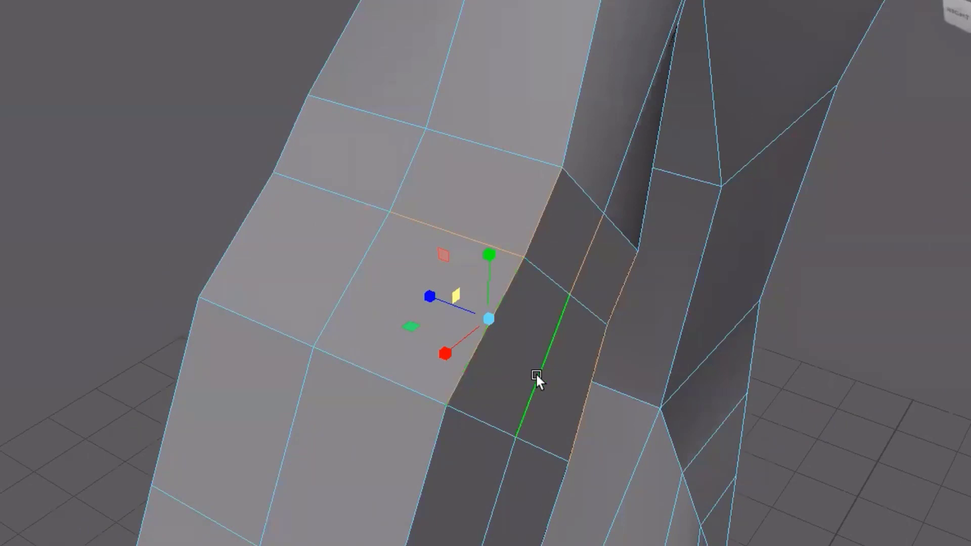
pyautogui.keyDown('alt'); pyautogui.moveTo(538, 381); pyautogui.dragTo(342, 258); pyautogui.keyUp('alt')
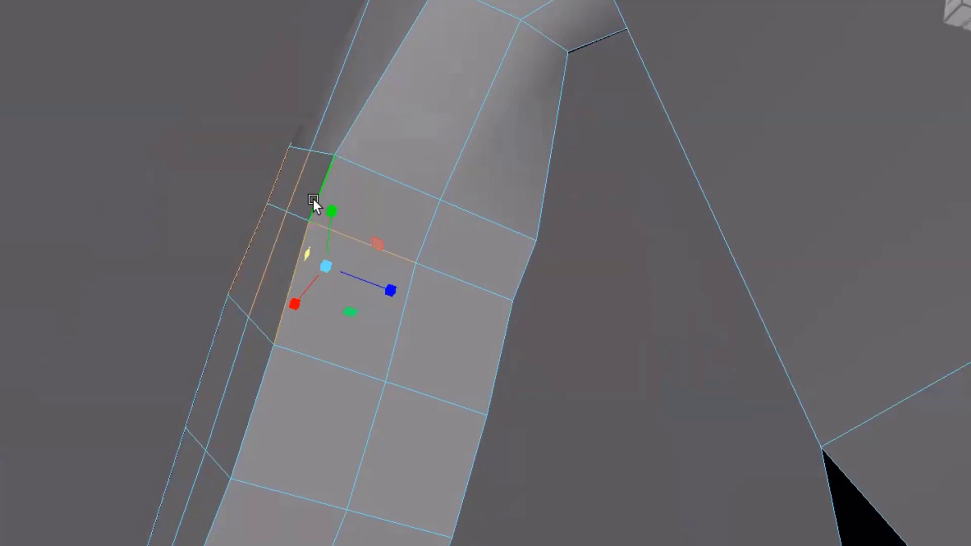
pyautogui.keyDown('alt'); pyautogui.moveTo(314, 201); pyautogui.dragTo(455, 268); pyautogui.keyUp('alt')
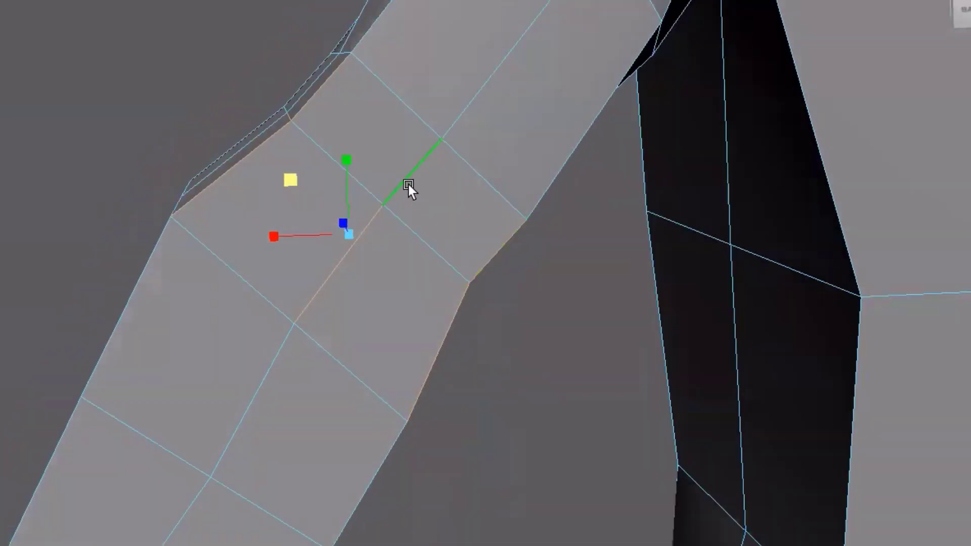
pyautogui.keyDown('alt'); pyautogui.moveTo(399, 167); pyautogui.dragTo(438, 173); pyautogui.keyUp('alt')
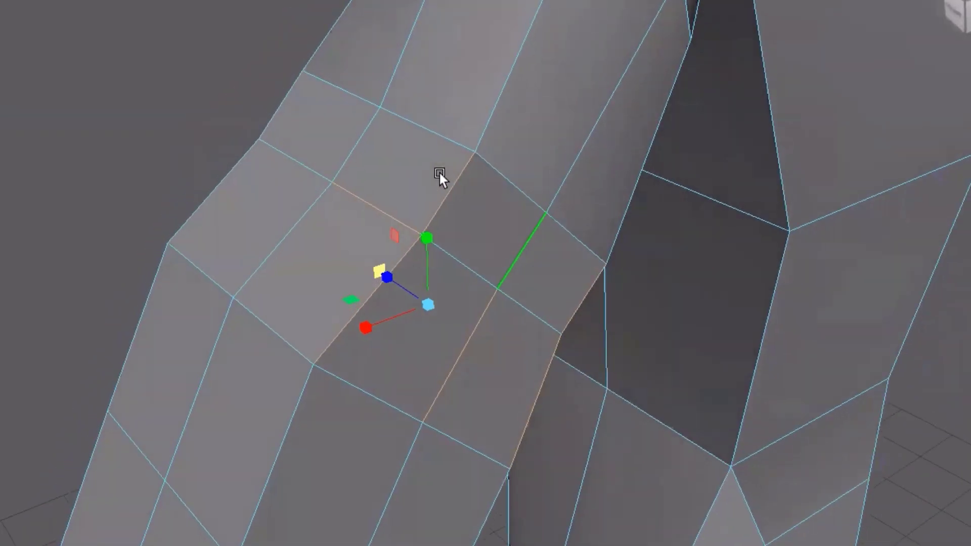
pyautogui.keyDown('alt'); pyautogui.moveTo(553, 288); pyautogui.dragTo(522, 273, button='middle'); pyautogui.keyUp('alt')
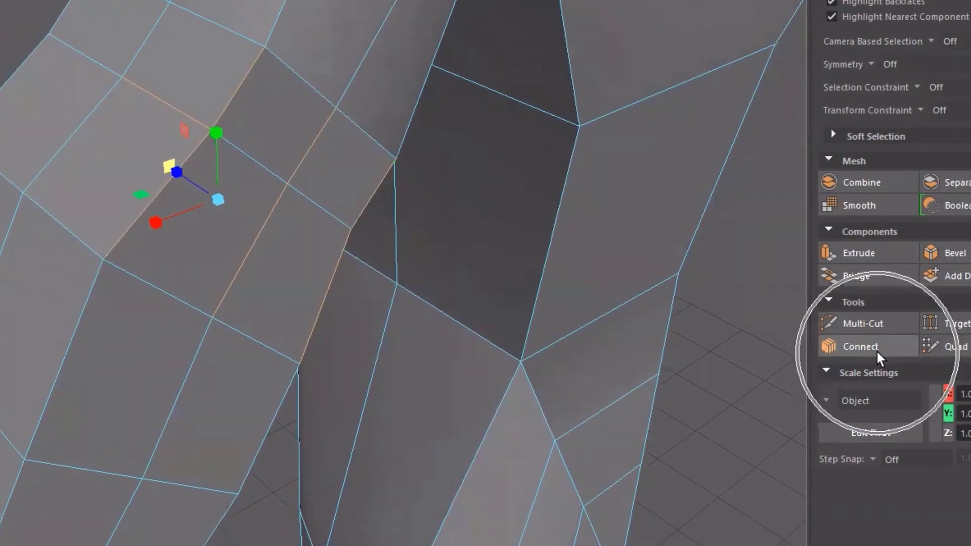
# - Connect the selected elbow edges with one segment to add extra loops across the back of the elbow
pyautogui.click(876, 350)
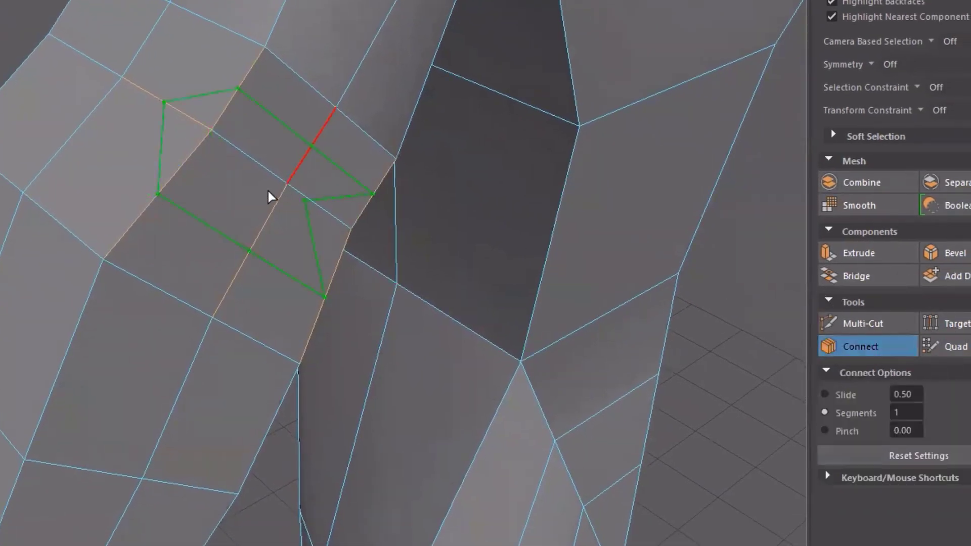
pyautogui.keyDown('alt'); pyautogui.moveTo(271, 197); pyautogui.dragTo(341, 215); pyautogui.keyUp('alt')
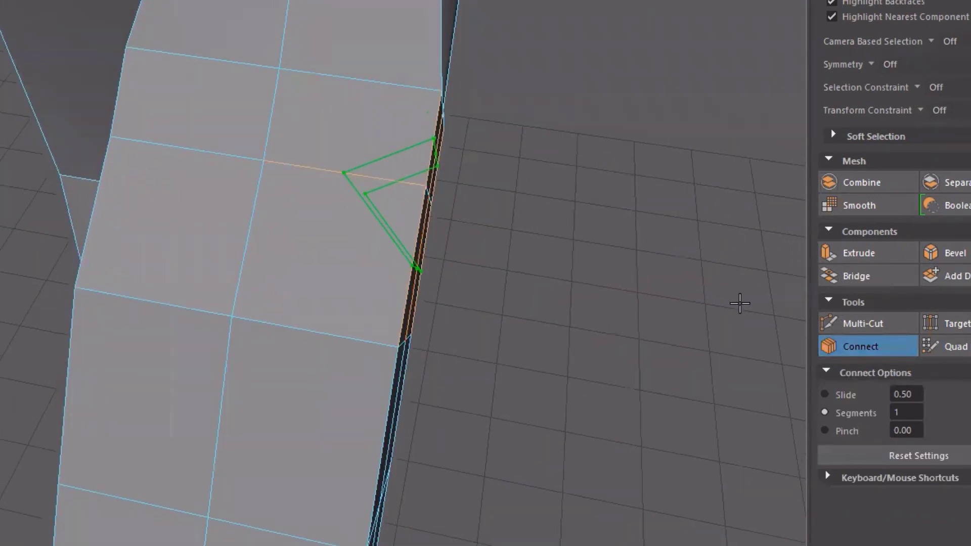
pyautogui.press('w')
# - On both sides of the arm, target-weld the new vertex where the added edges converge onto the neighbouring middle-loop vertex at the arm's centre line
pyautogui.keyDown('alt'); pyautogui.moveTo(538, 303); pyautogui.dragTo(510, 303); pyautogui.keyUp('alt')
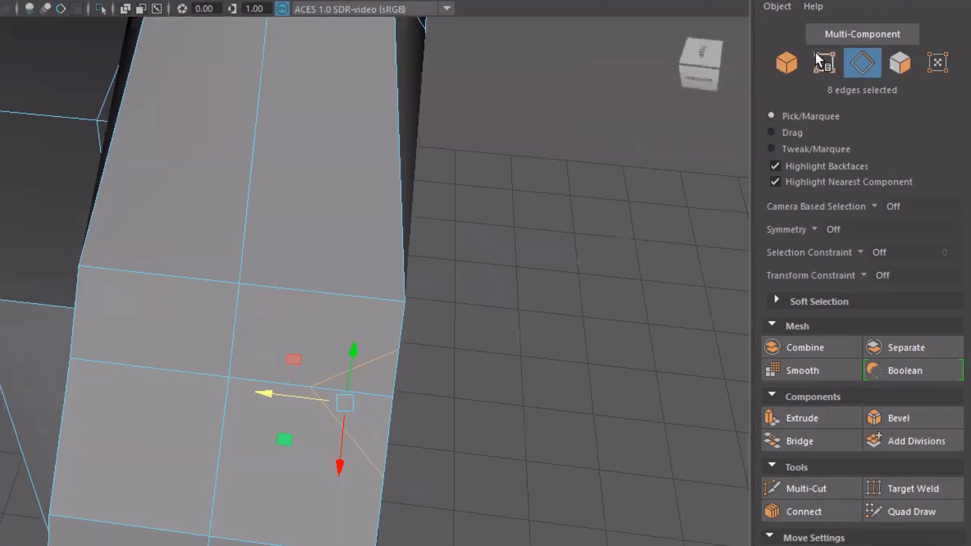
pyautogui.click(823, 65)
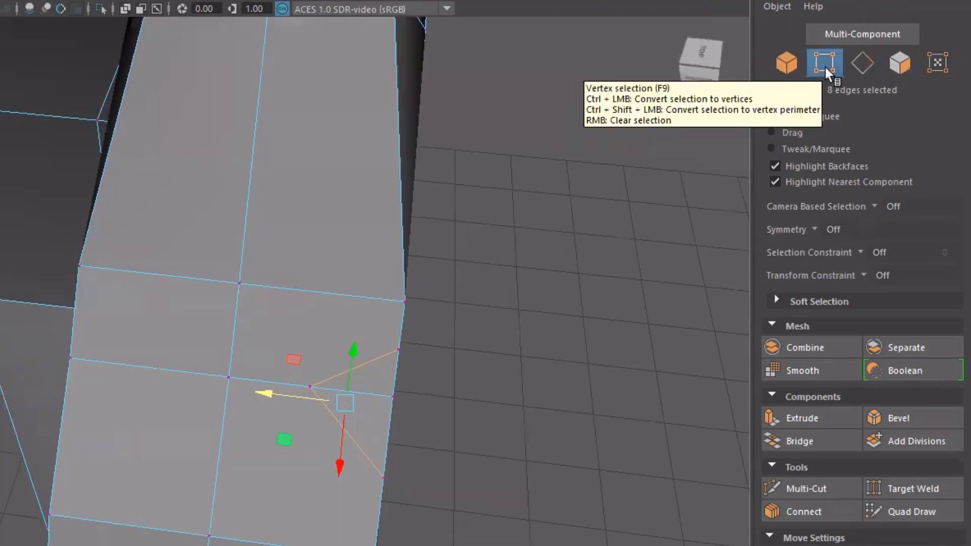
pyautogui.click(824, 65)
pyautogui.click(827, 68)
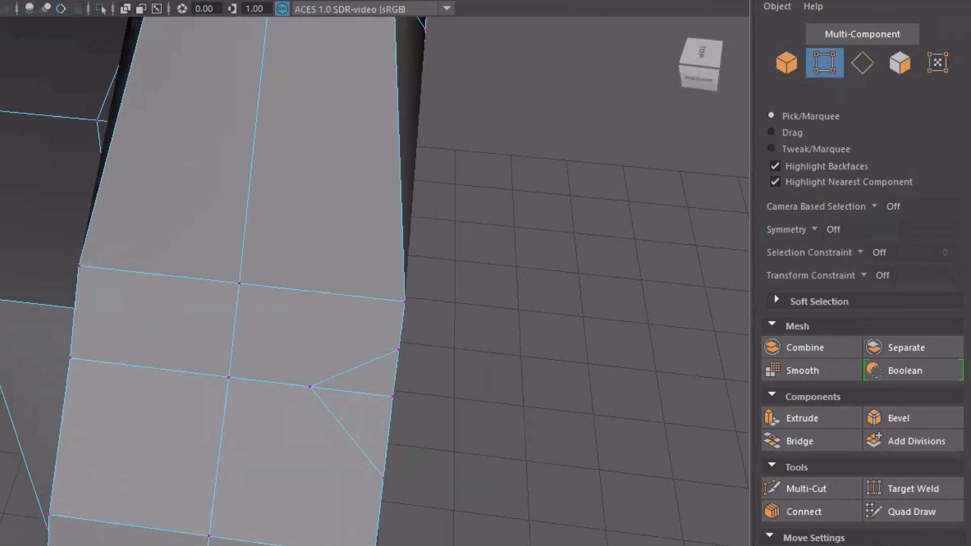
pyautogui.click(910, 490)
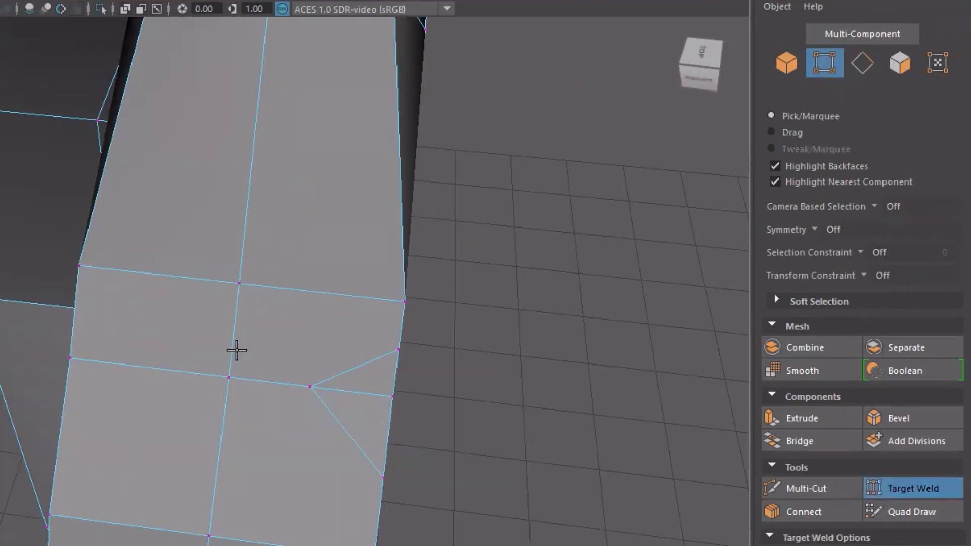
pyautogui.moveTo(312, 384); pyautogui.dragTo(226, 378)
pyautogui.keyDown('alt'); pyautogui.moveTo(334, 425); pyautogui.dragTo(39, 320); pyautogui.keyUp('alt')
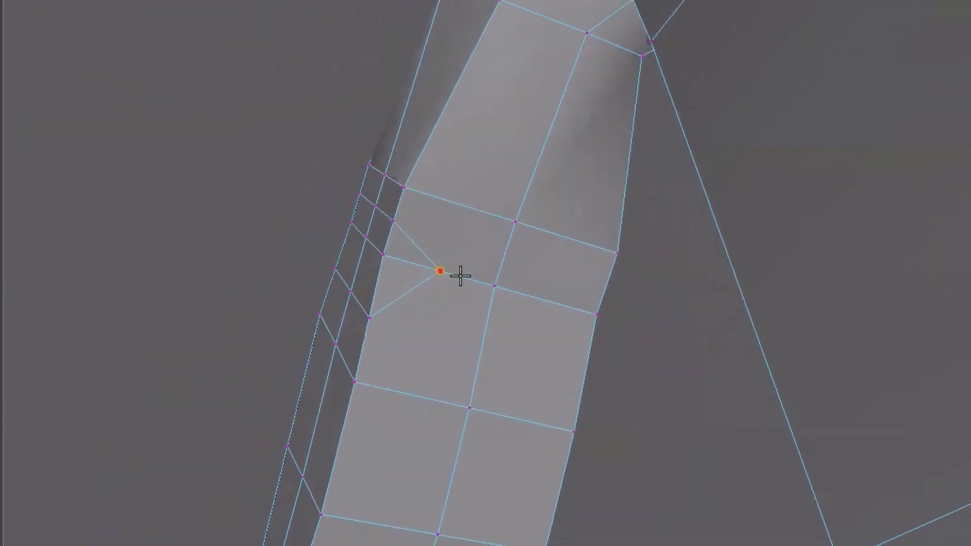
pyautogui.moveTo(124, 308); pyautogui.dragTo(167, 321)
pyautogui.keyDown('alt'); pyautogui.moveTo(427, 319); pyautogui.dragTo(686, 430); pyautogui.keyUp('alt')
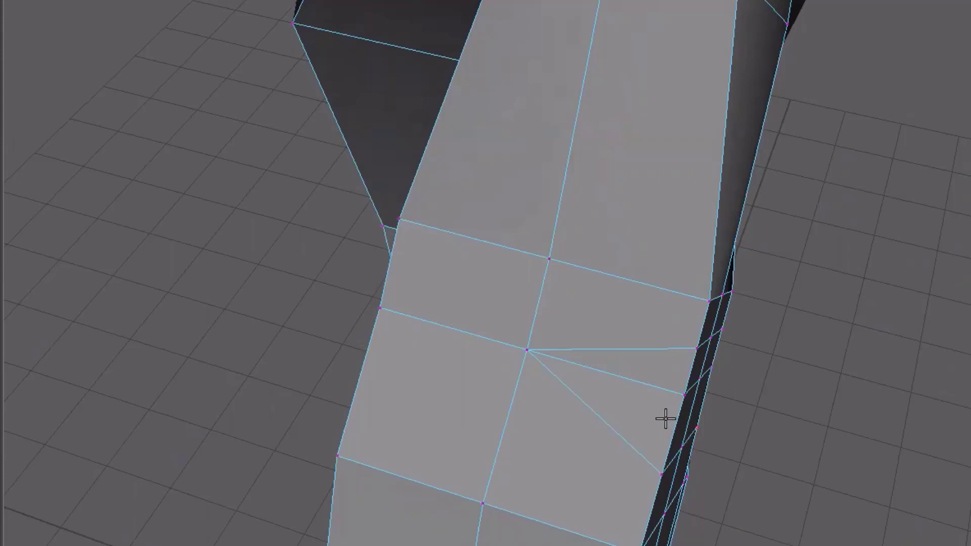
pyautogui.keyDown('alt'); pyautogui.moveTo(690, 398); pyautogui.dragTo(667, 374); pyautogui.keyUp('alt')
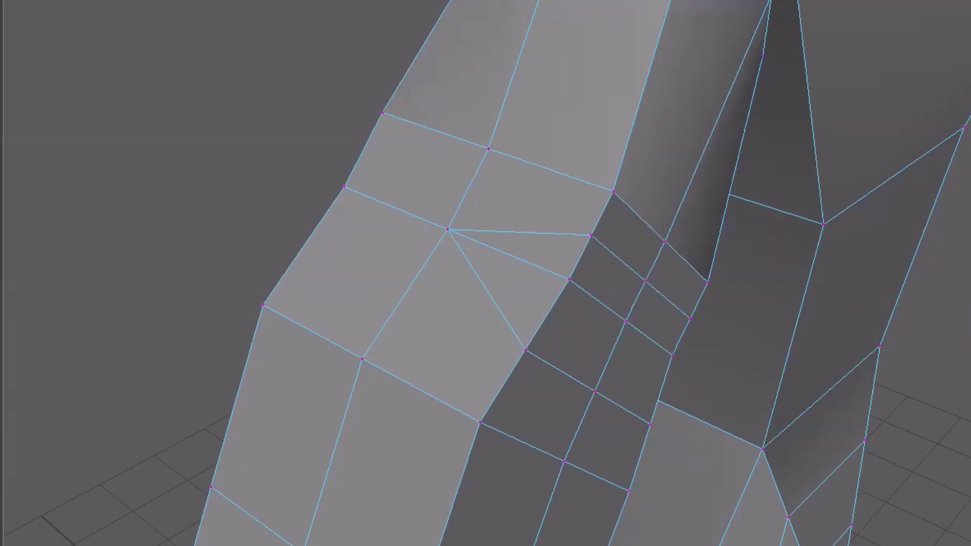
# - Select the edge loops bounding the elbow above and below and circularize them together
pyautogui.keyDown('alt'); pyautogui.moveTo(572, 184); pyautogui.dragTo(666, 234); pyautogui.keyUp('alt')
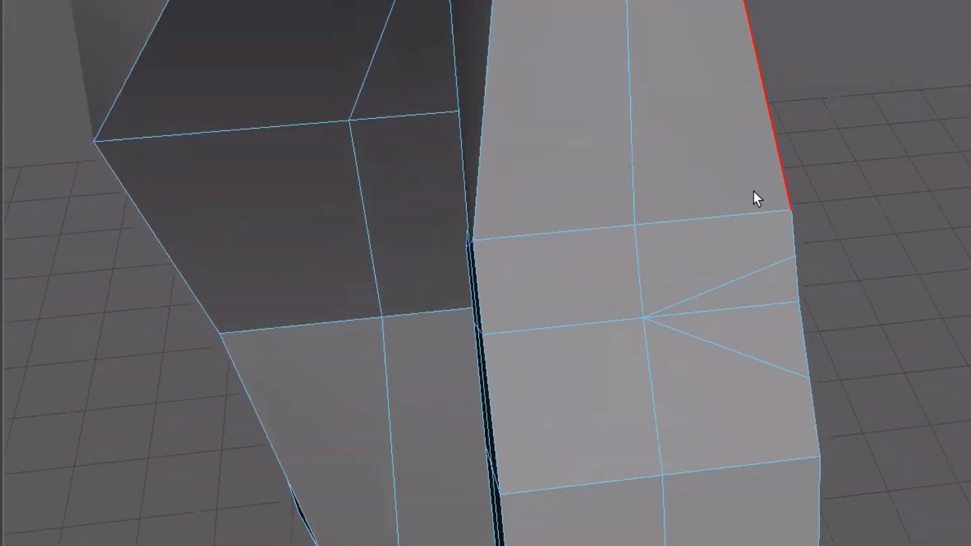
pyautogui.click(739, 204)
pyautogui.keyDown('alt'); pyautogui.moveTo(906, 347); pyautogui.dragTo(598, 399); pyautogui.keyUp('alt')
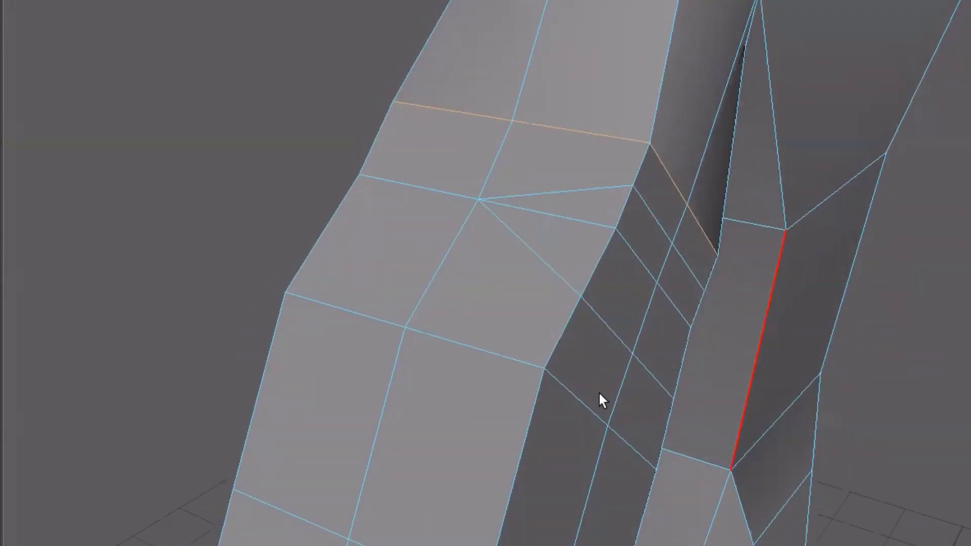
pyautogui.click(496, 353)
pyautogui.keyDown('alt'); pyautogui.moveTo(465, 338); pyautogui.dragTo(605, 353); pyautogui.keyUp('alt')
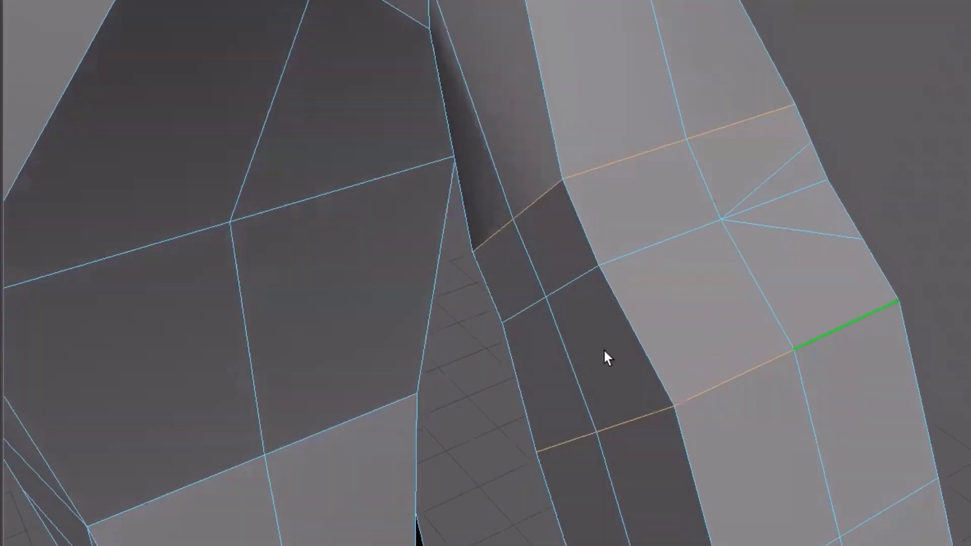
pyautogui.keyDown('shift'); pyautogui.rightClick(693, 331); pyautogui.keyUp('shift')
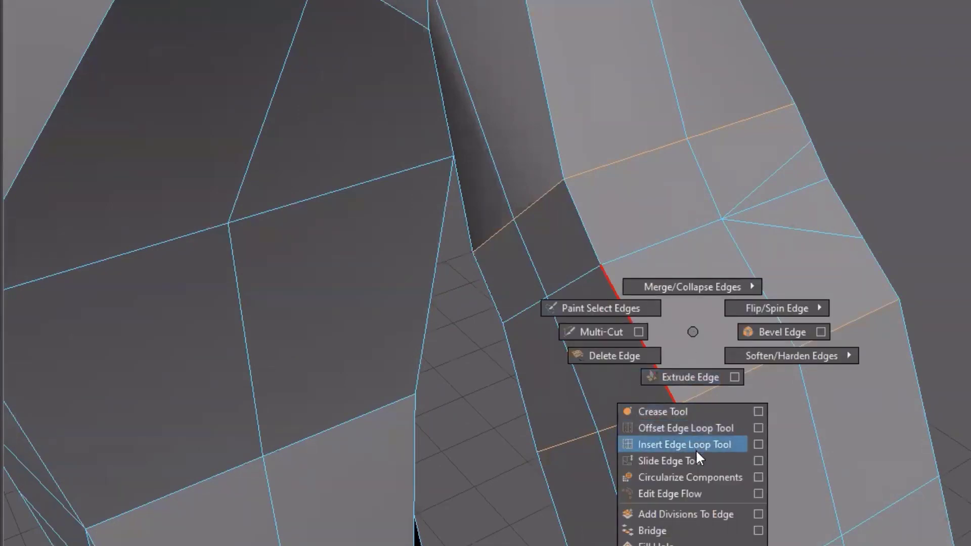
pyautogui.click(694, 475)
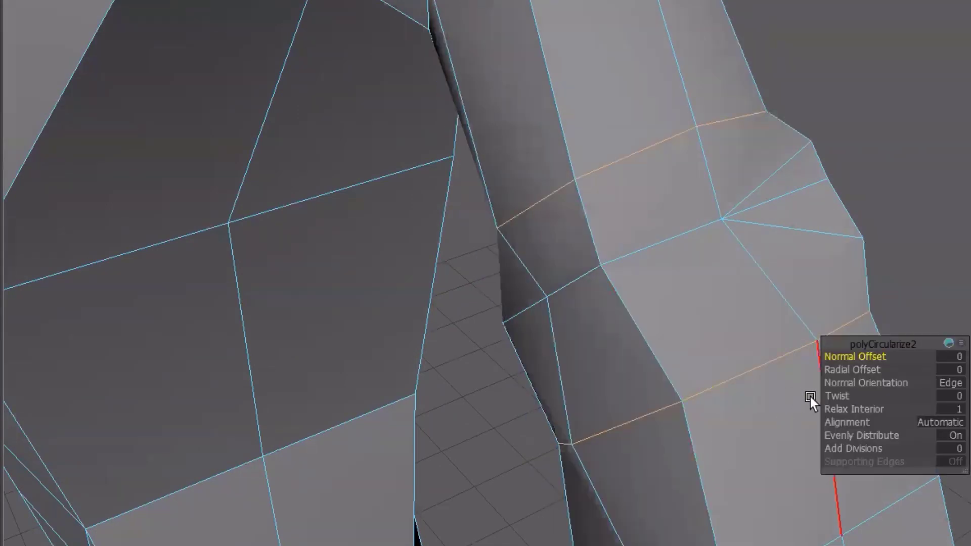
pyautogui.press('w')
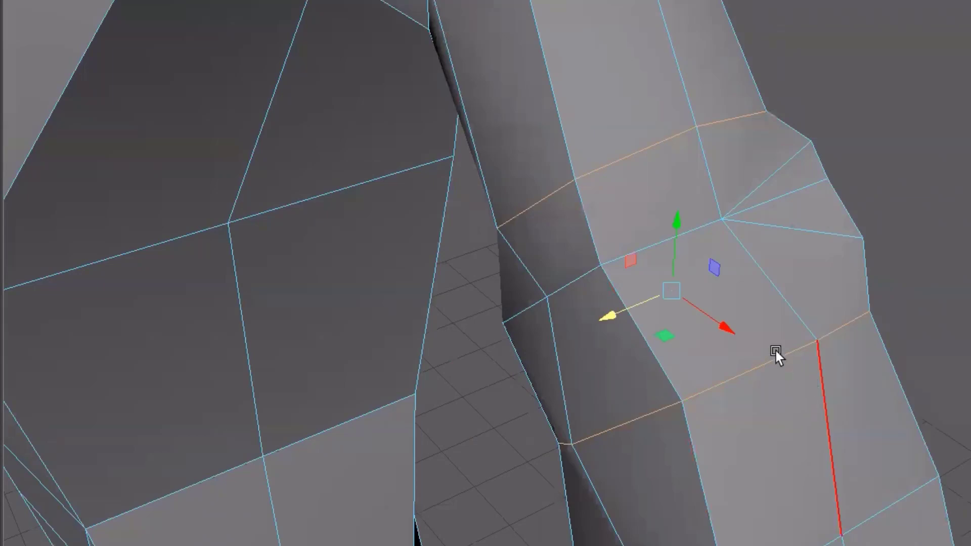
pyautogui.keyDown('alt'); pyautogui.moveTo(776, 352); pyautogui.dragTo(762, 373); pyautogui.keyUp('alt')
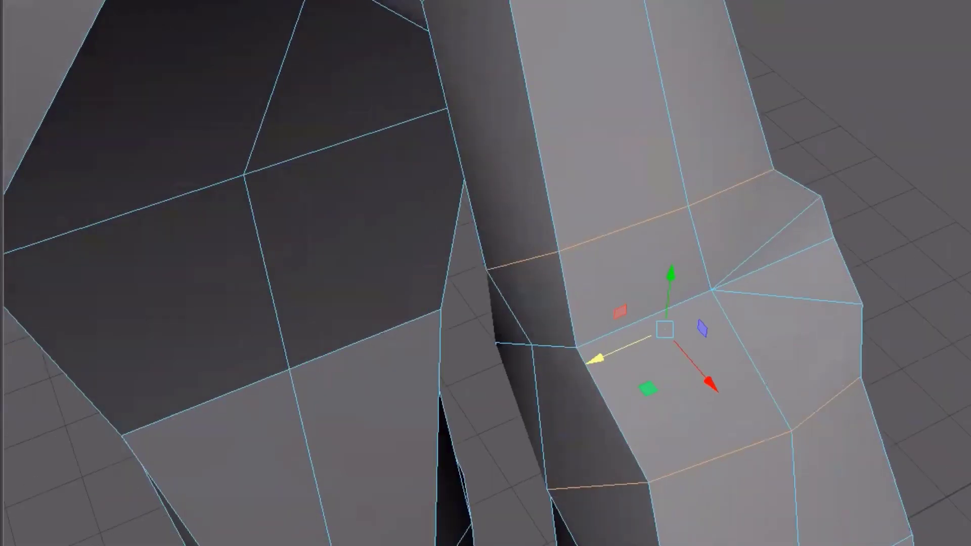
# - Select the five vertices of the upper elbow loop that run around the front of the arm
pyautogui.press('F9')
pyautogui.click(487, 272)
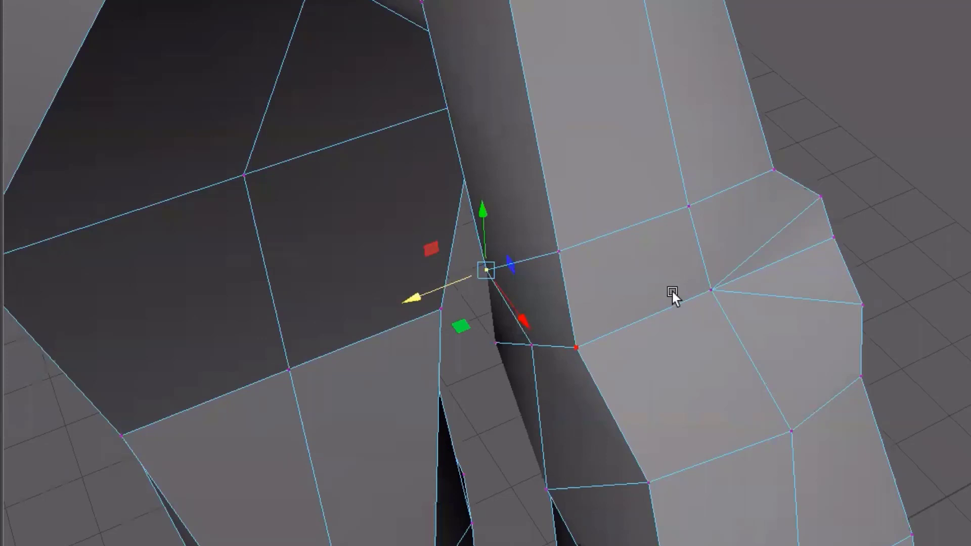
pyautogui.keyDown('shift'); pyautogui.click(693, 206); pyautogui.keyUp('shift')
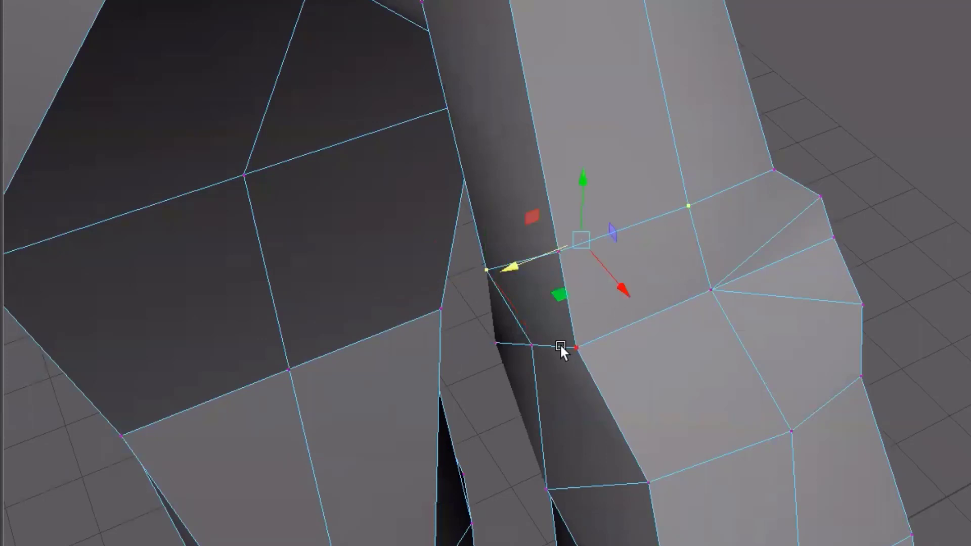
pyautogui.keyDown('alt'); pyautogui.moveTo(561, 345); pyautogui.dragTo(741, 277); pyautogui.keyUp('alt')
pyautogui.keyDown('shift'); pyautogui.click(507, 269); pyautogui.keyUp('shift')
pyautogui.keyDown('alt'); pyautogui.moveTo(557, 215); pyautogui.dragTo(567, 269); pyautogui.keyUp('alt')
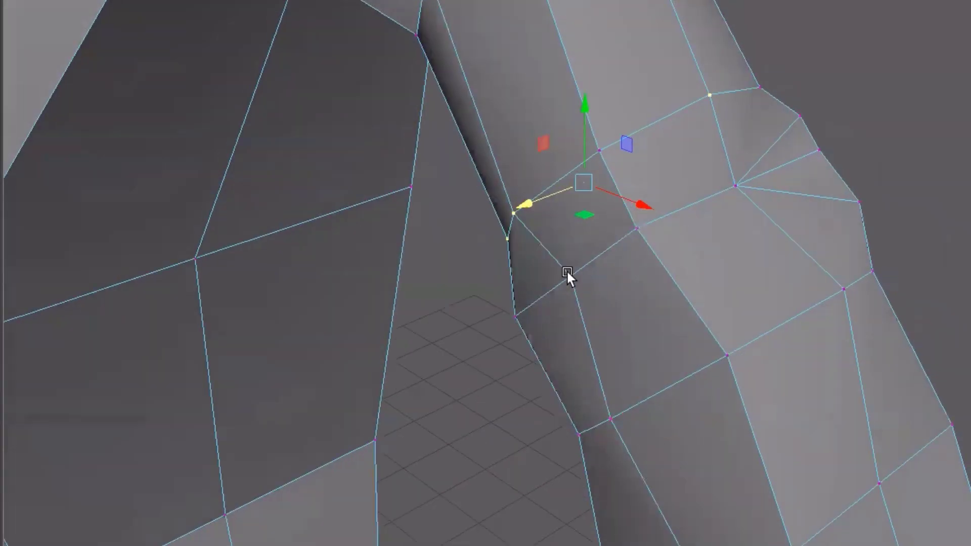
pyautogui.keyDown('shift'); pyautogui.click(603, 150); pyautogui.keyUp('shift')
pyautogui.keyDown('alt'); pyautogui.moveTo(757, 251); pyautogui.dragTo(581, 276); pyautogui.keyUp('alt')
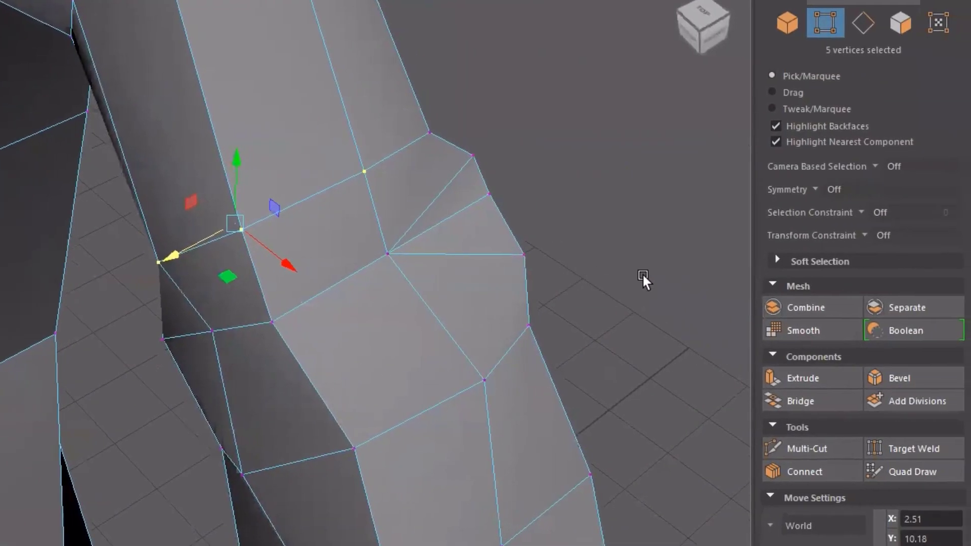
# - Set the transform constraint to Edge Slide and slide the selected upper-loop vertices down toward the middle elbow loop
pyautogui.click(870, 238)
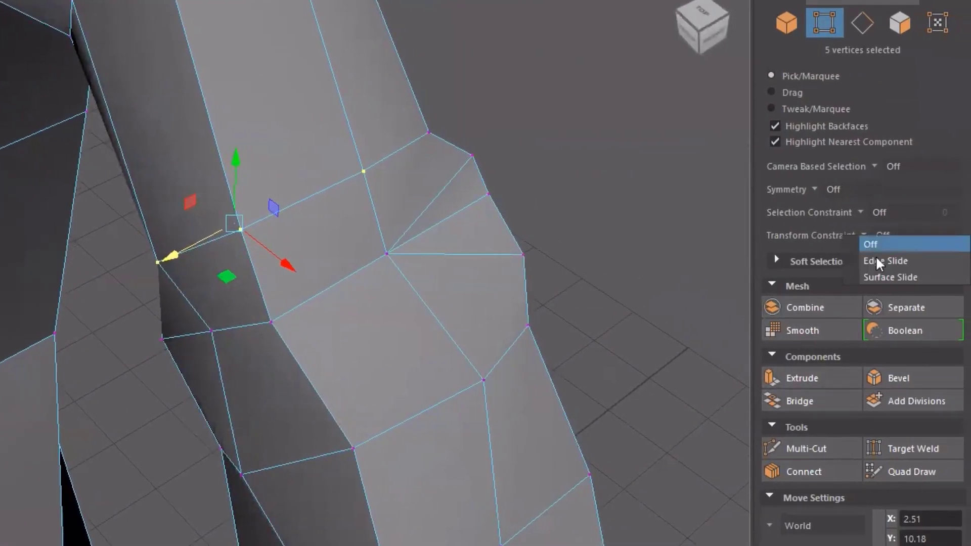
pyautogui.click(879, 259)
pyautogui.moveTo(236, 171); pyautogui.dragTo(286, 290)
pyautogui.hotkey('ctrl', 'z')
pyautogui.keyDown('alt'); pyautogui.moveTo(240, 327); pyautogui.dragTo(360, 255); pyautogui.keyUp('alt')
pyautogui.moveTo(318, 87); pyautogui.dragTo(245, 202)
pyautogui.moveTo(154, 197); pyautogui.dragTo(158, 214)
# - Deselect the outermost upper-loop vertices and slide the remaining three at the front closer to the middle elbow loop
pyautogui.keyDown('alt'); pyautogui.moveTo(263, 310); pyautogui.dragTo(309, 308); pyautogui.keyUp('alt')
pyautogui.keyDown('alt'); pyautogui.moveTo(309, 308); pyautogui.dragTo(93, 320); pyautogui.keyUp('alt')
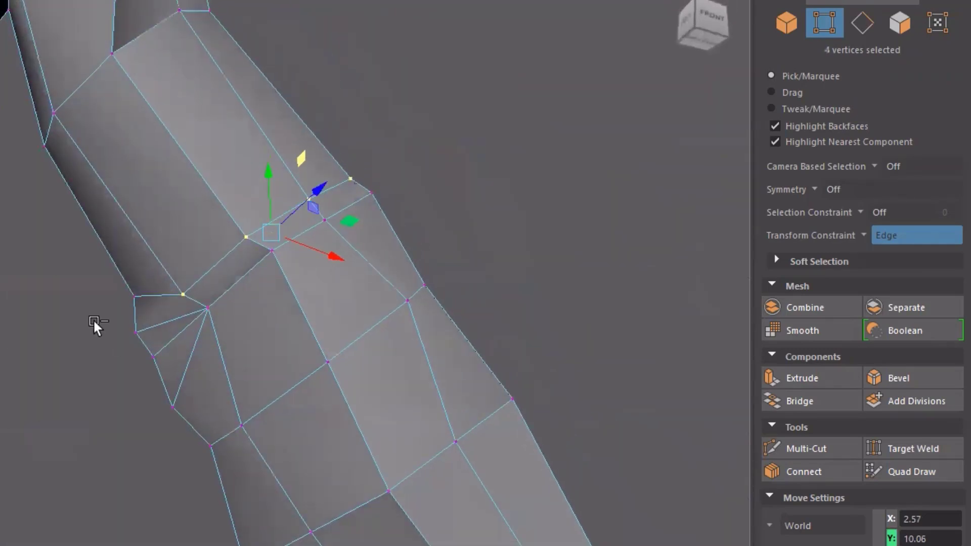
pyautogui.keyDown('ctrl'); pyautogui.moveTo(186, 331); pyautogui.dragTo(186, 330); pyautogui.keyUp('ctrl')
pyautogui.keyDown('alt'); pyautogui.moveTo(186, 330); pyautogui.dragTo(54, 323); pyautogui.keyUp('alt')
pyautogui.moveTo(62, 284); pyautogui.dragTo(90, 277)
pyautogui.moveTo(93, 233); pyautogui.dragTo(107, 243)
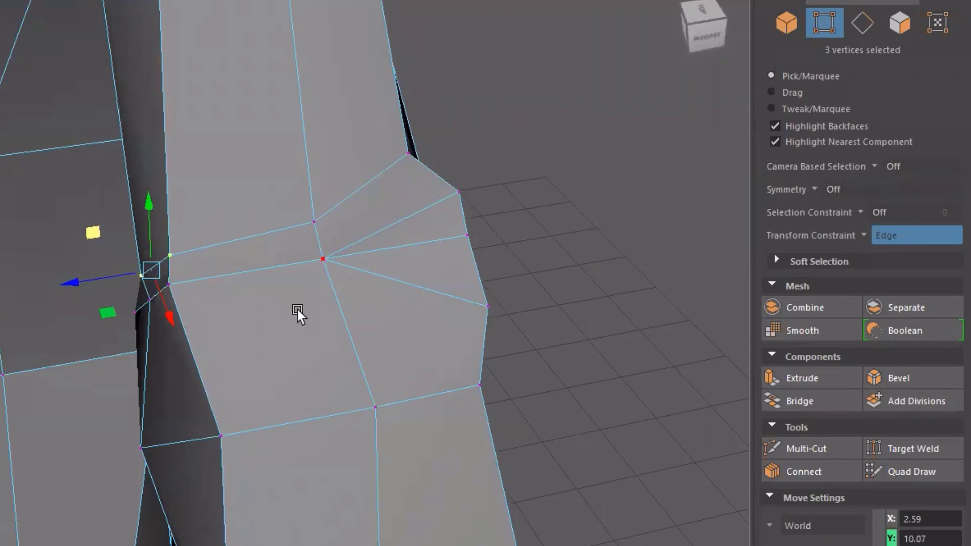
# - Select the five lower elbow-loop vertices around the front of the arm and slide them up toward the middle loop
pyautogui.keyDown('alt'); pyautogui.moveTo(265, 329); pyautogui.dragTo(438, 305); pyautogui.keyUp('alt')
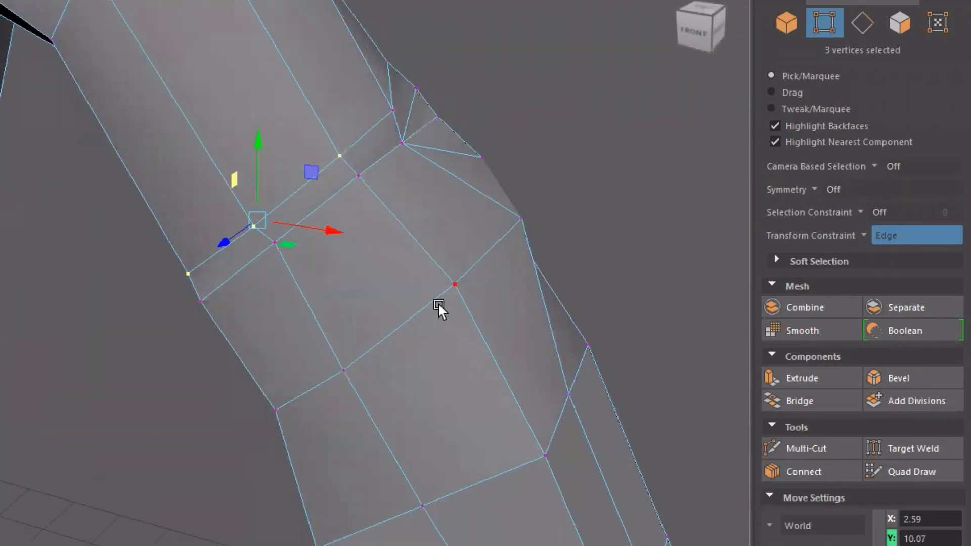
pyautogui.click(457, 289)
pyautogui.keyDown('shift'); pyautogui.click(334, 382); pyautogui.keyUp('shift')
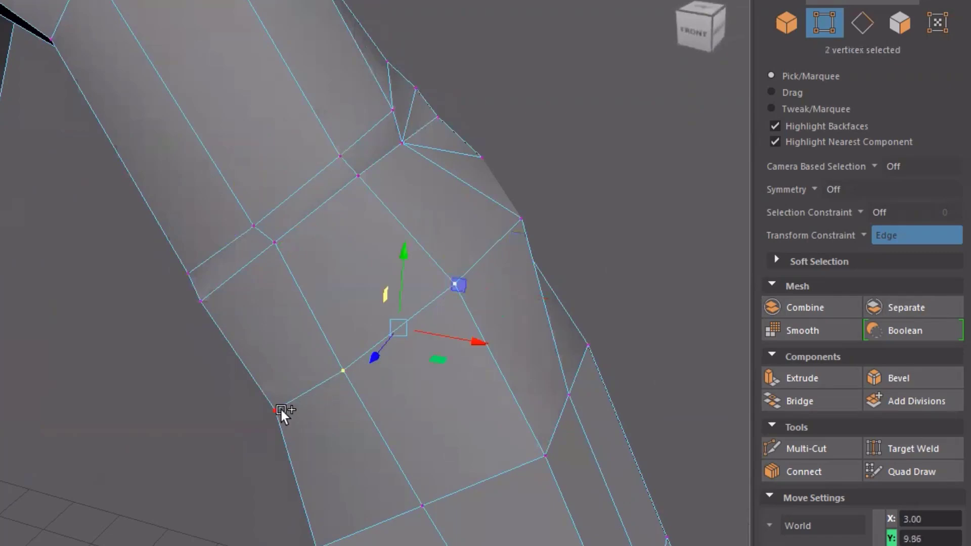
pyautogui.keyDown('shift'); pyautogui.click(280, 410); pyautogui.keyUp('shift')
pyautogui.keyDown('alt'); pyautogui.moveTo(557, 373); pyautogui.dragTo(305, 359); pyautogui.keyUp('alt')
pyautogui.keyDown('shift'); pyautogui.click(316, 396); pyautogui.keyUp('shift')
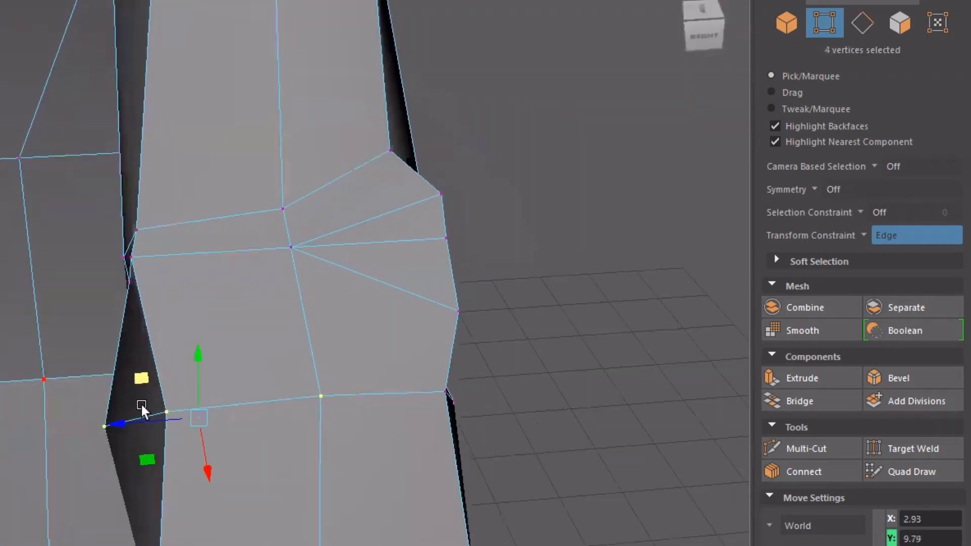
pyautogui.keyDown('alt'); pyautogui.moveTo(141, 403); pyautogui.dragTo(239, 411); pyautogui.keyUp('alt')
pyautogui.keyDown('shift'); pyautogui.click(252, 428); pyautogui.keyUp('shift')
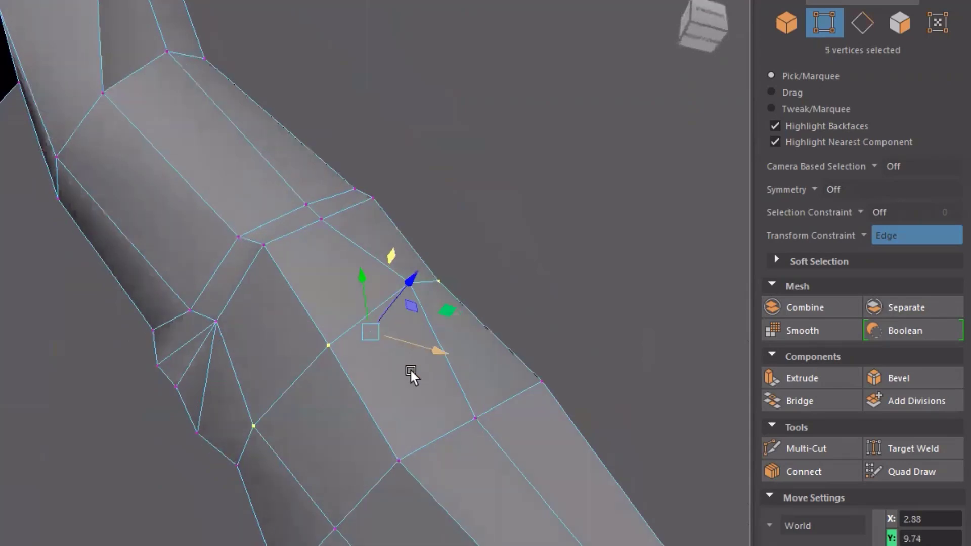
pyautogui.keyDown('alt'); pyautogui.moveTo(411, 371); pyautogui.dragTo(278, 342); pyautogui.keyUp('alt')
pyautogui.moveTo(199, 302)
pyautogui.keyDown('alt'); pyautogui.mouseDown()
pyautogui.moveTo(87, 397)
pyautogui.moveTo(94, 389)
pyautogui.mouseUp(); pyautogui.keyUp('alt')
pyautogui.keyDown('alt'); pyautogui.moveTo(571, 349); pyautogui.dragTo(103, 296); pyautogui.keyUp('alt')
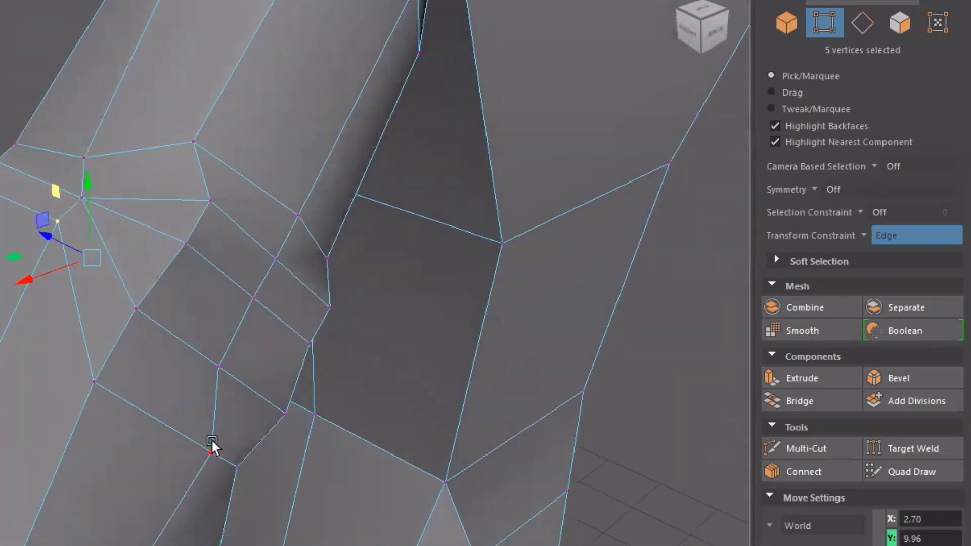
# - Slide the two lower elbow-loop vertices on the back of the arm up toward the middle loop, one at a time
pyautogui.click(213, 439)
pyautogui.moveTo(215, 439); pyautogui.dragTo(226, 340)
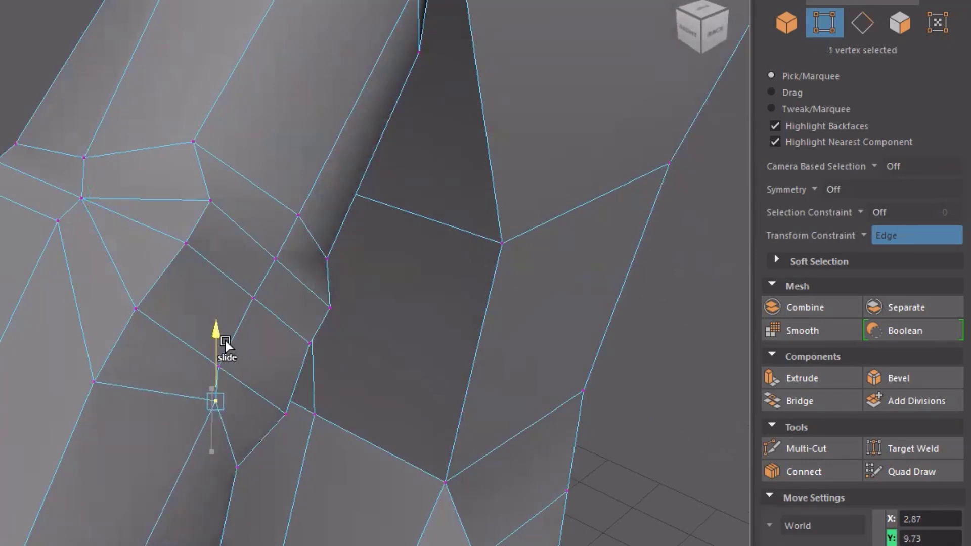
pyautogui.keyDown('alt'); pyautogui.moveTo(291, 392); pyautogui.dragTo(48, 367); pyautogui.keyUp('alt')
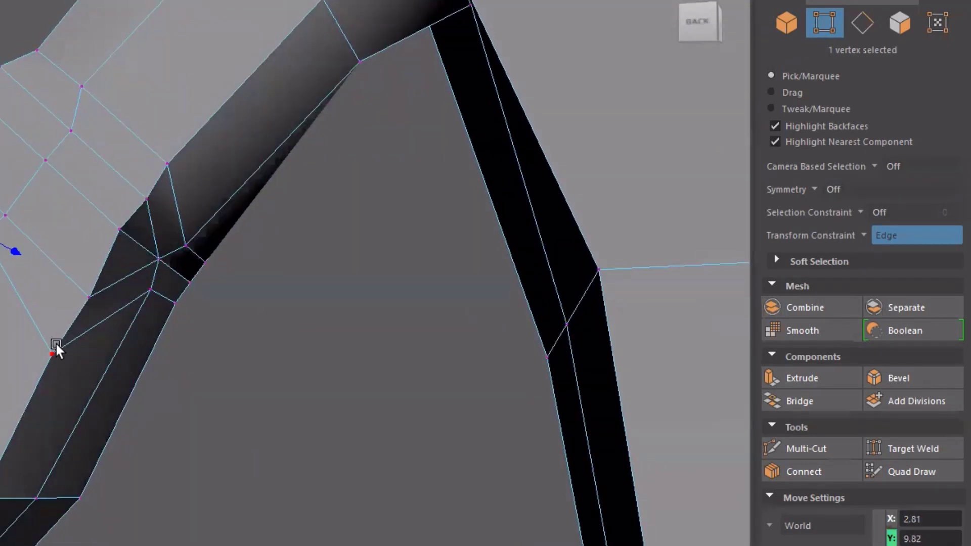
pyautogui.moveTo(56, 278); pyautogui.dragTo(74, 235, button='middle')
pyautogui.keyDown('alt'); pyautogui.moveTo(74, 235); pyautogui.dragTo(231, 315); pyautogui.keyUp('alt')
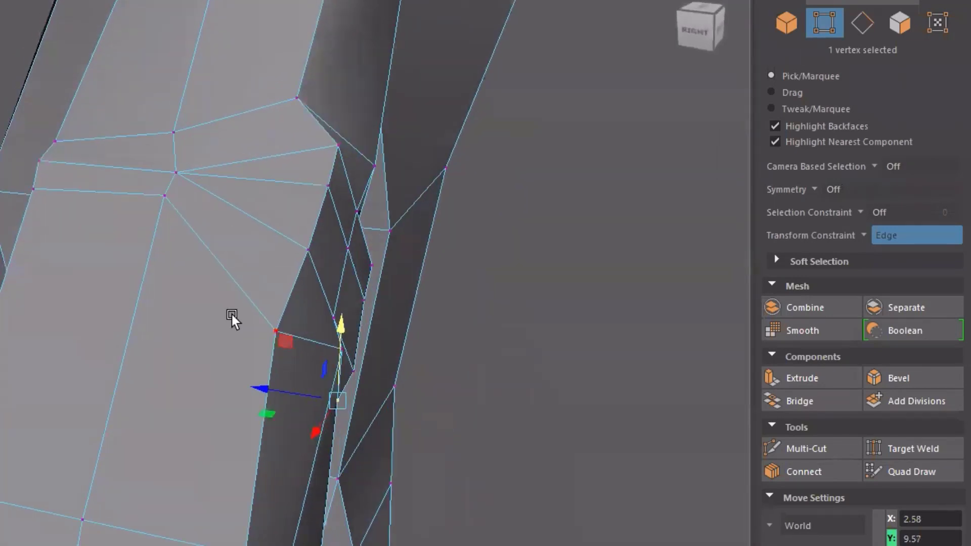
# - Select the lower elbow-loop vertex at the outer back corner of the arm and slide it up toward the loop above
pyautogui.click(266, 324)
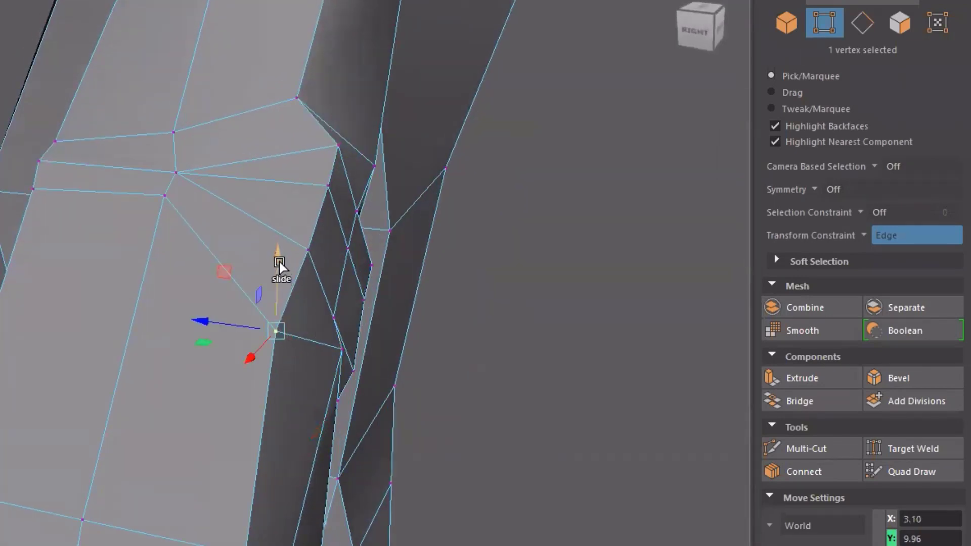
pyautogui.moveTo(279, 262); pyautogui.dragTo(201, 318, button='middle')
pyautogui.moveTo(219, 271); pyautogui.dragTo(260, 217, button='middle')
# - Turn the transform constraint off and select three middle elbow-loop vertices across the front of the arm
pyautogui.keyDown('alt'); pyautogui.moveTo(351, 364); pyautogui.dragTo(475, 402); pyautogui.keyUp('alt')
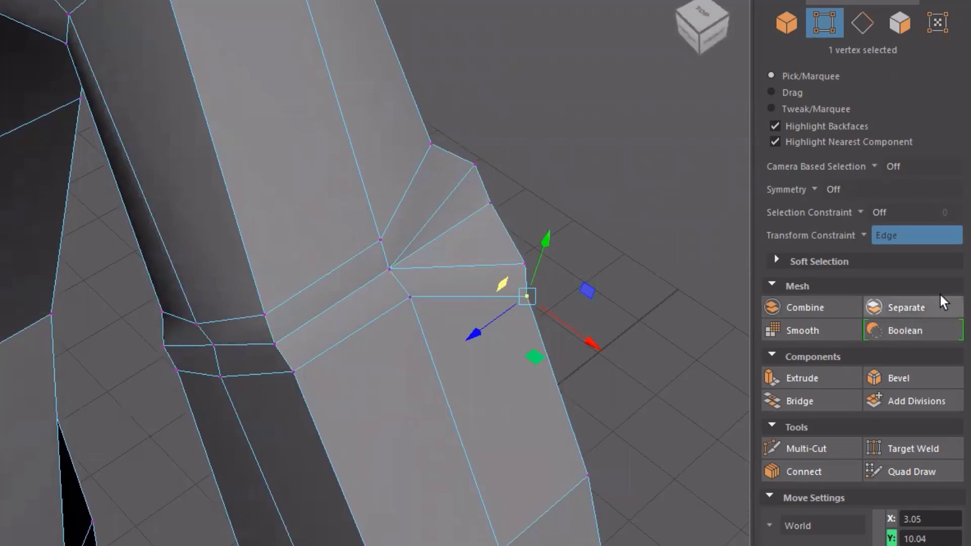
pyautogui.click(866, 233)
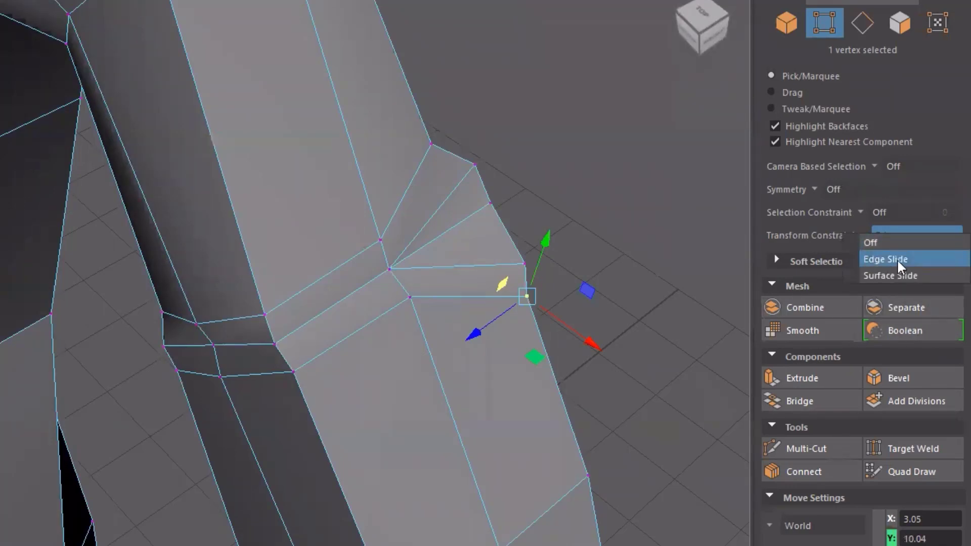
pyautogui.click(890, 242)
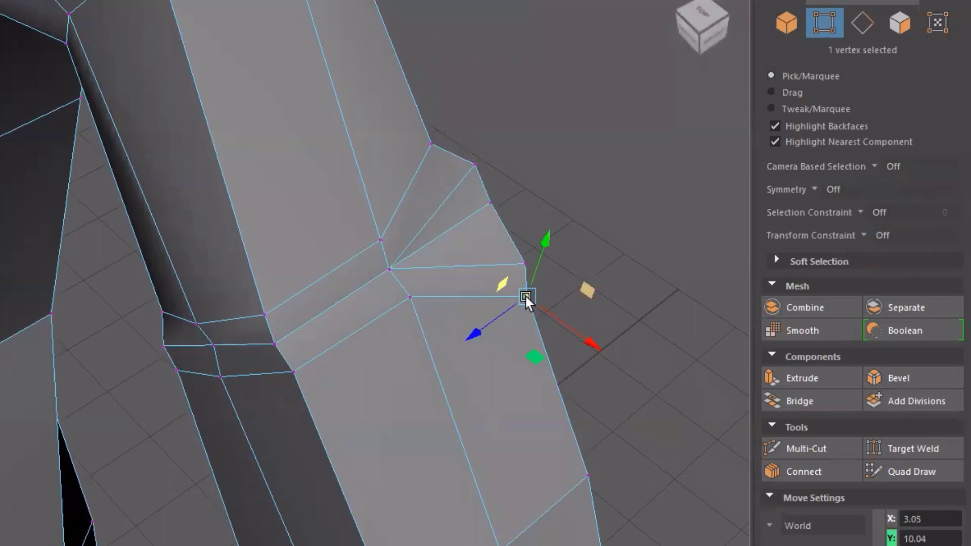
pyautogui.keyDown('alt'); pyautogui.moveTo(271, 334); pyautogui.dragTo(386, 335); pyautogui.keyUp('alt')
pyautogui.keyDown('shift'); pyautogui.click(278, 263); pyautogui.keyUp('shift')
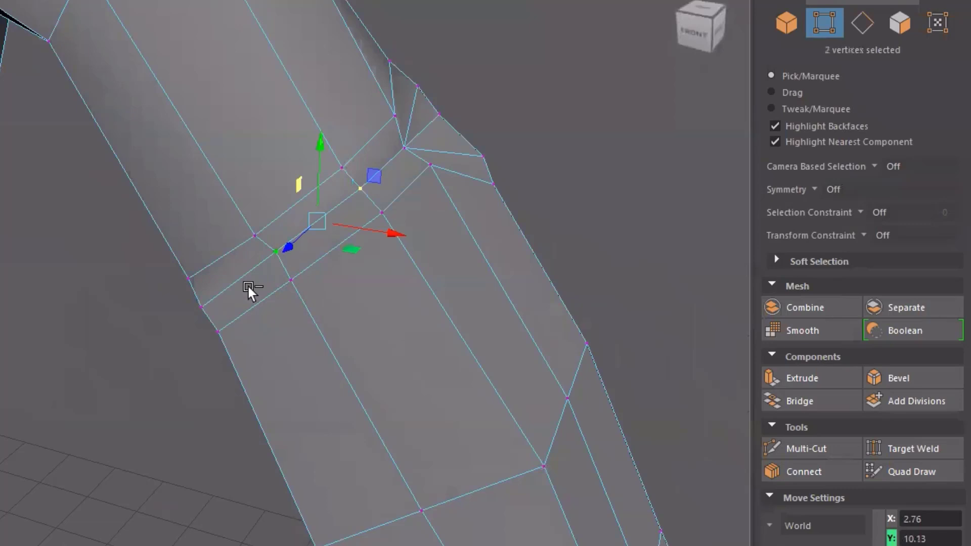
pyautogui.keyDown('shift'); pyautogui.click(205, 306); pyautogui.keyUp('shift')
# - Inspect the back of the elbow with the smooth mesh preview and without it
pyautogui.keyDown('alt'); pyautogui.moveTo(276, 376); pyautogui.dragTo(121, 440); pyautogui.keyUp('alt')
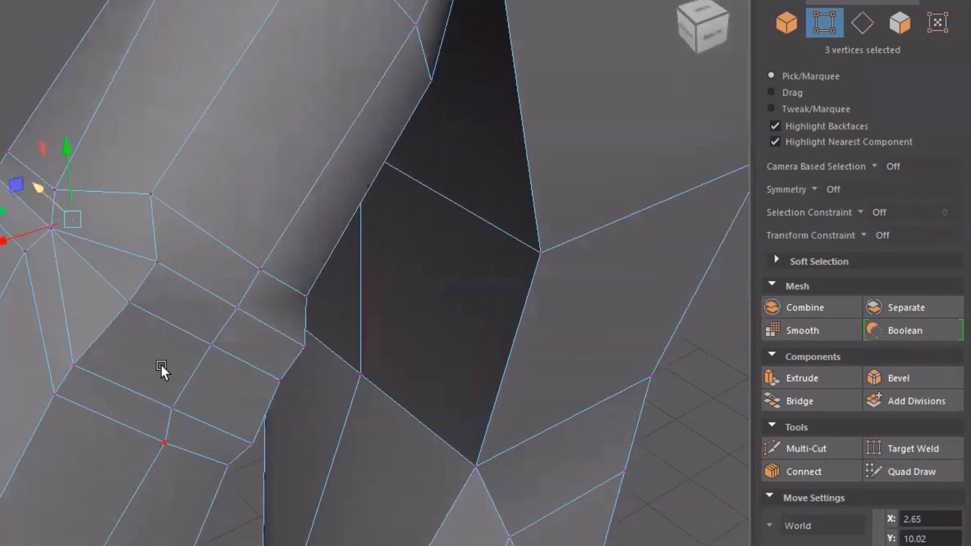
pyautogui.keyDown('alt'); pyautogui.moveTo(172, 373); pyautogui.dragTo(254, 345); pyautogui.keyUp('alt')
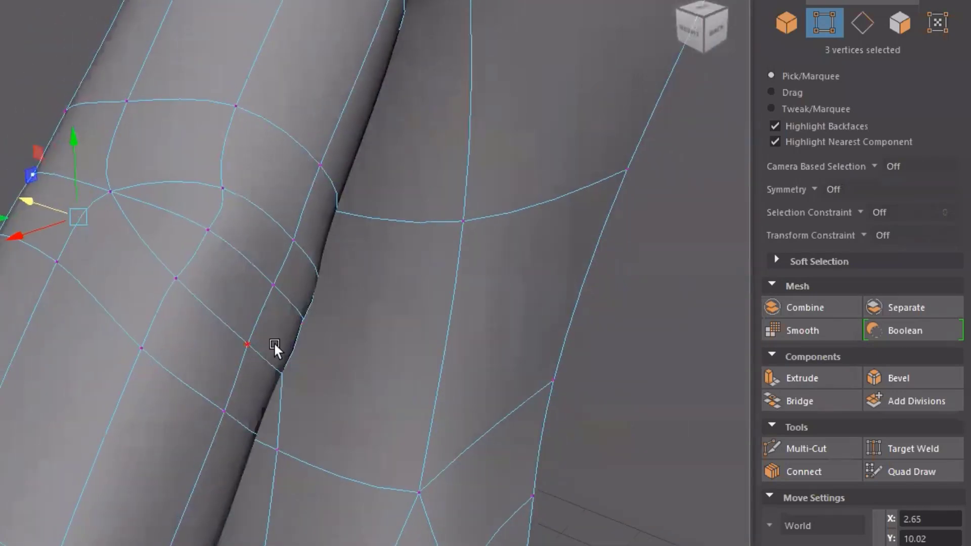
pyautogui.press('1')
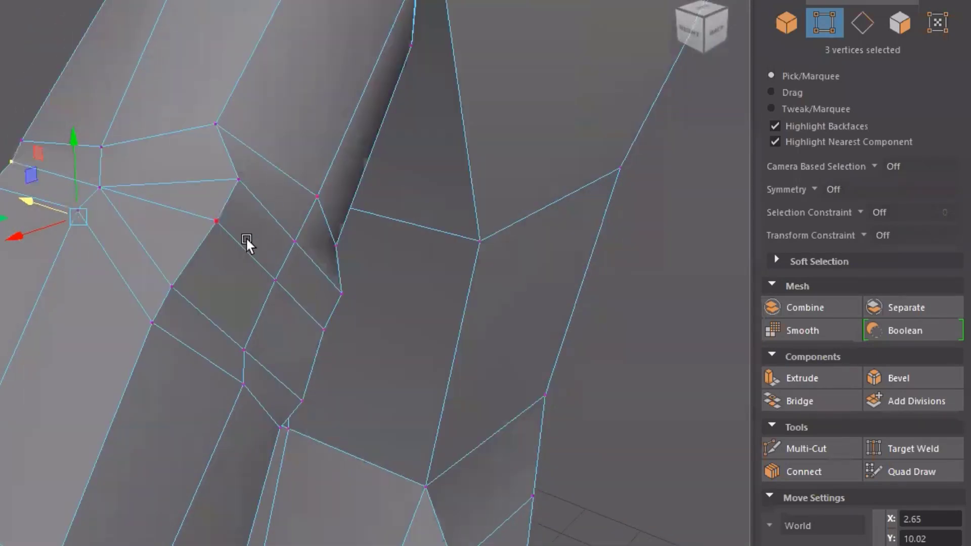
# - Compare the elbow loops with the reference drawing in an enlarged orthographic back view
pyautogui.press('space')
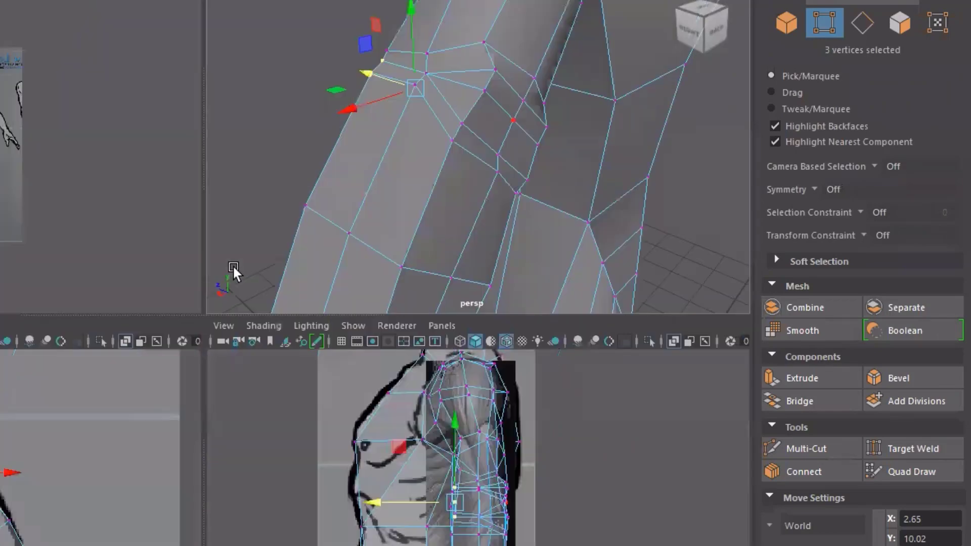
pyautogui.press('space')
pyautogui.scroll(6, 208, 234)
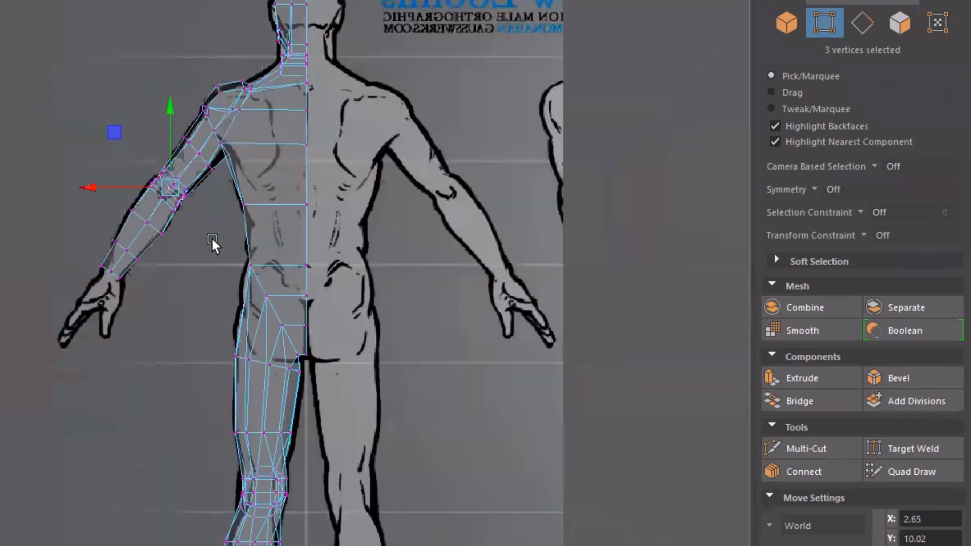
pyautogui.keyDown('alt'); pyautogui.moveTo(196, 229); pyautogui.dragTo(256, 253, button='middle'); pyautogui.keyUp('alt')
pyautogui.scroll(3, 193, 410)
pyautogui.scroll(5, 194, 410)
pyautogui.scroll(1, 244, 317)
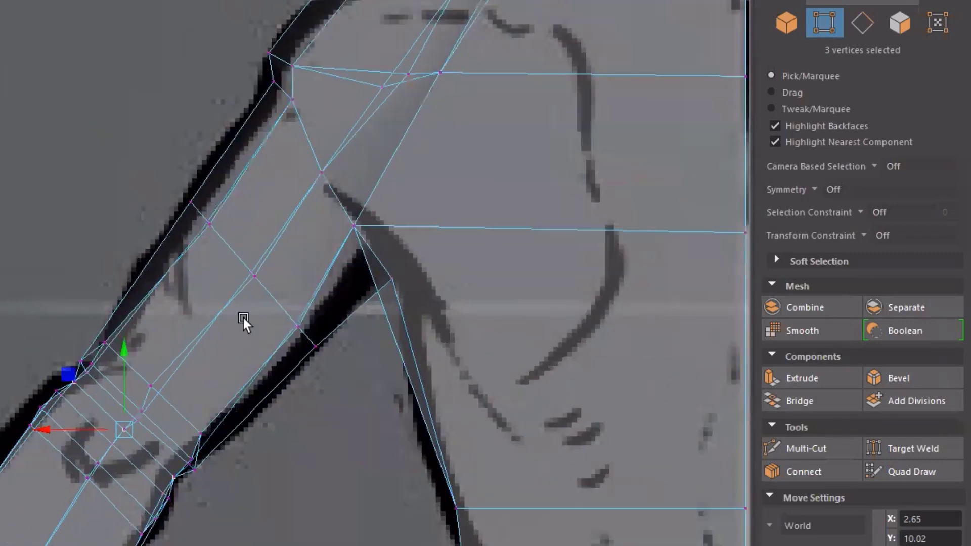
pyautogui.press('ctrl')
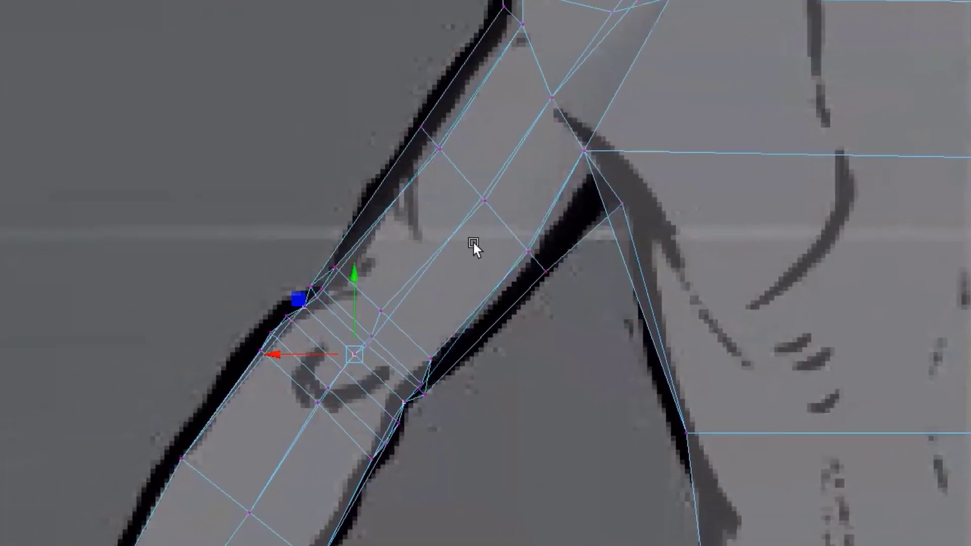
pyautogui.press('space')
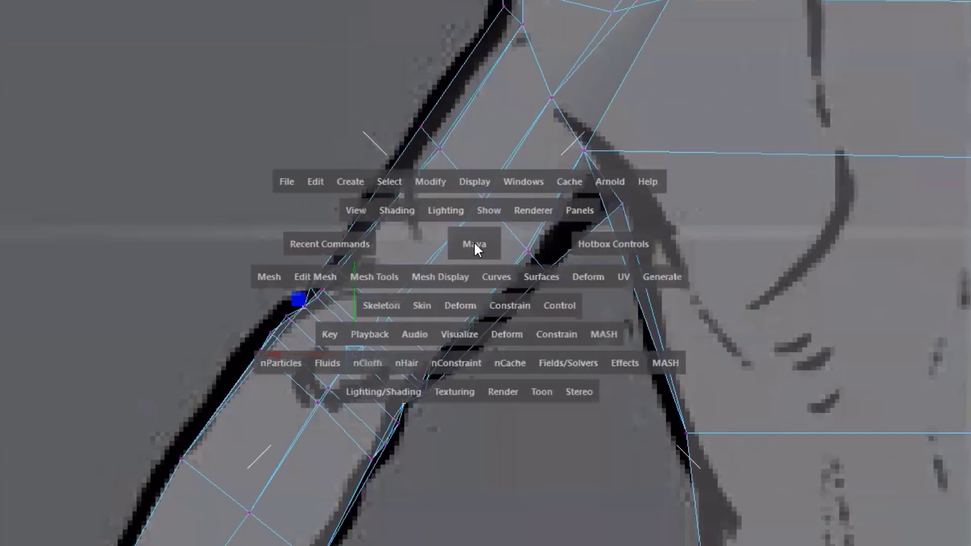
pyautogui.scroll(-5, 769, 35)
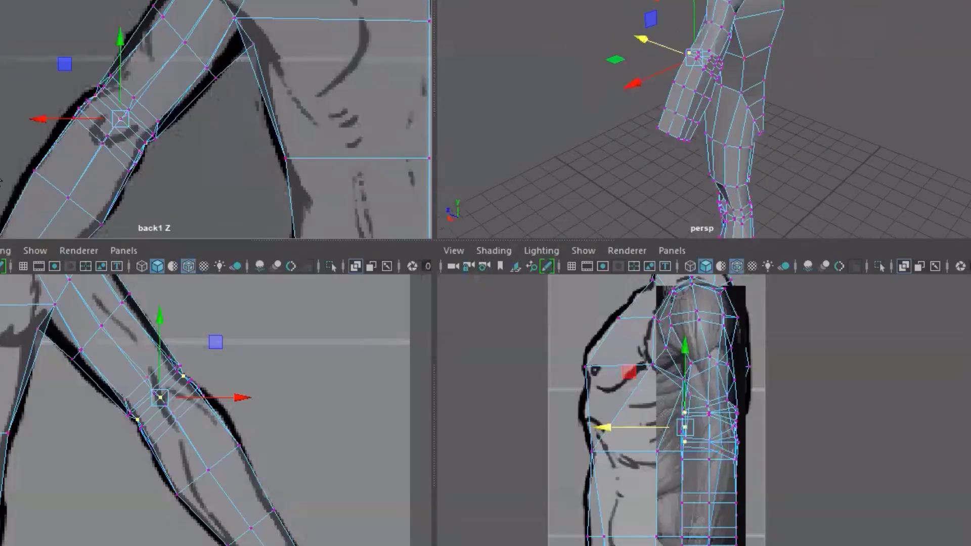
pyautogui.press('F8')
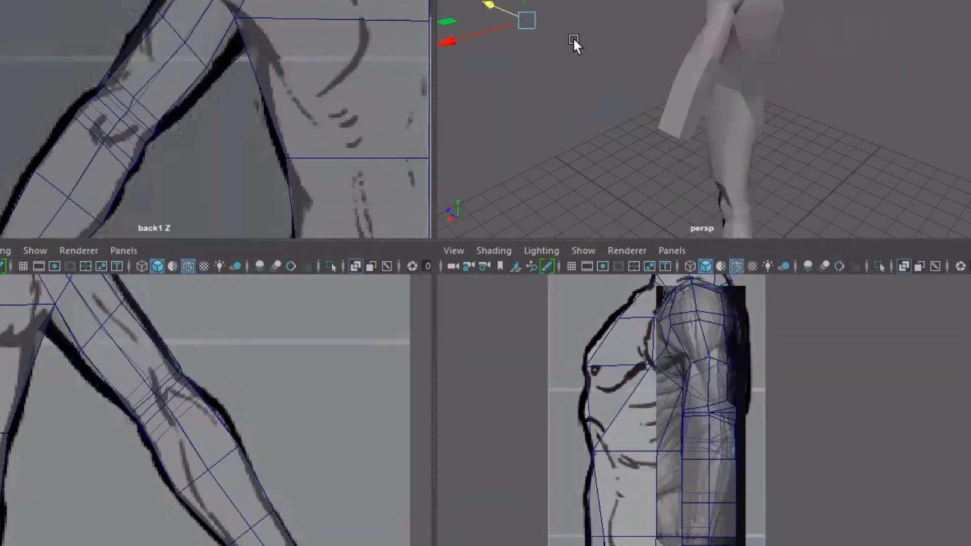
pyautogui.moveTo(570, 63)
pyautogui.keyDown('alt'); pyautogui.mouseDown()
pyautogui.moveTo(626, 95)
pyautogui.moveTo(594, 106)
pyautogui.moveTo(612, 119)
pyautogui.moveTo(689, 89)
pyautogui.moveTo(490, 1)
pyautogui.moveTo(755, 3)
pyautogui.mouseUp(); pyautogui.keyUp('alt')
pyautogui.moveTo(756, 6); pyautogui.dragTo(765, 4, button='middle')
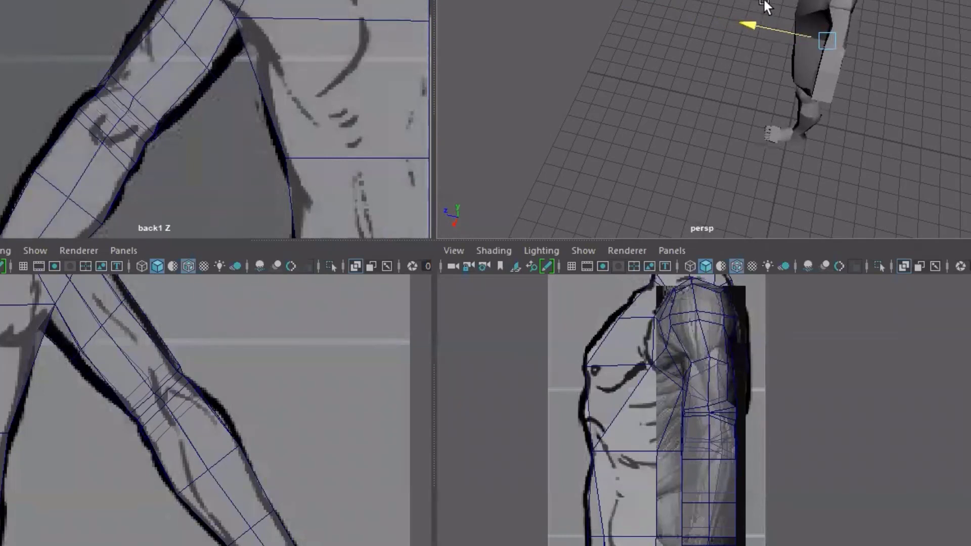
pyautogui.press('space')
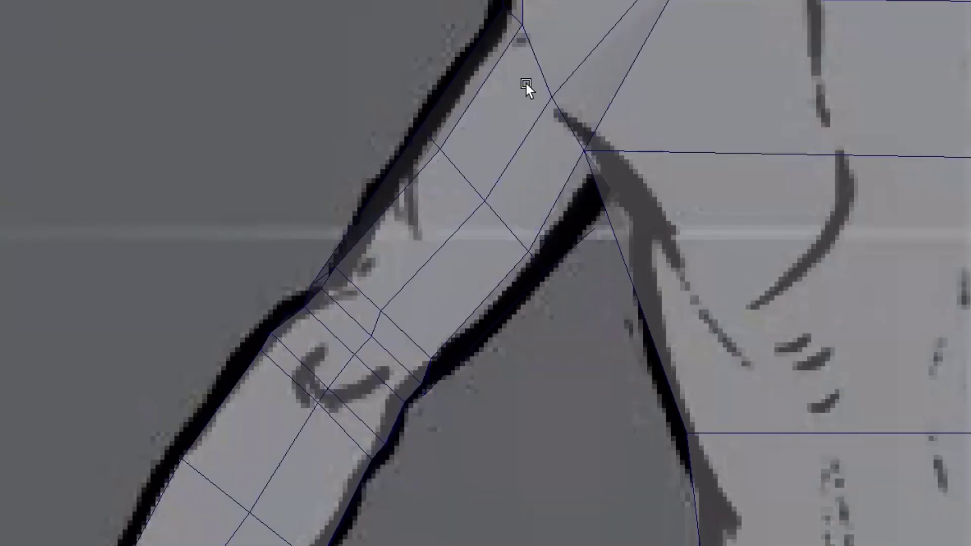
pyautogui.press('F9')
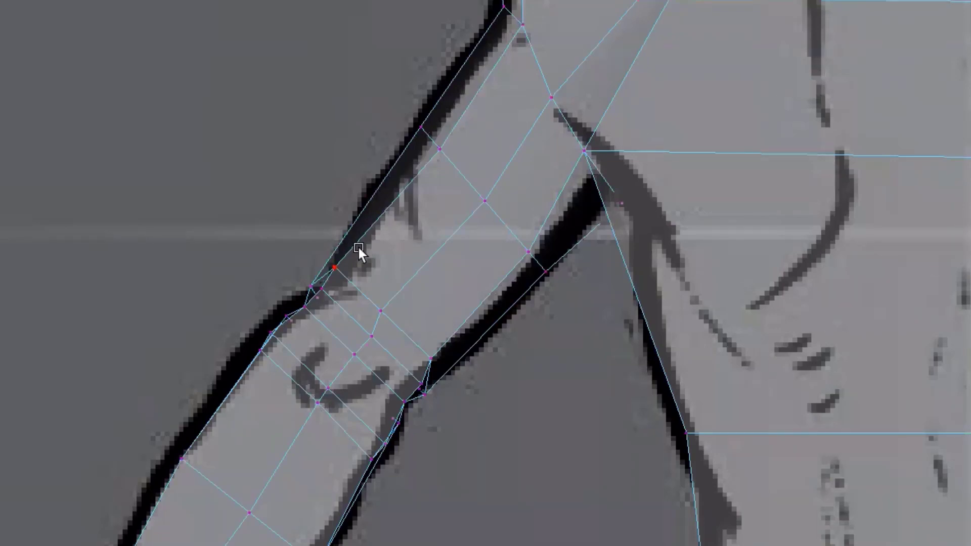
pyautogui.keyDown('shift'); pyautogui.click(482, 197); pyautogui.keyUp('shift')
pyautogui.press('w')
pyautogui.press('space')
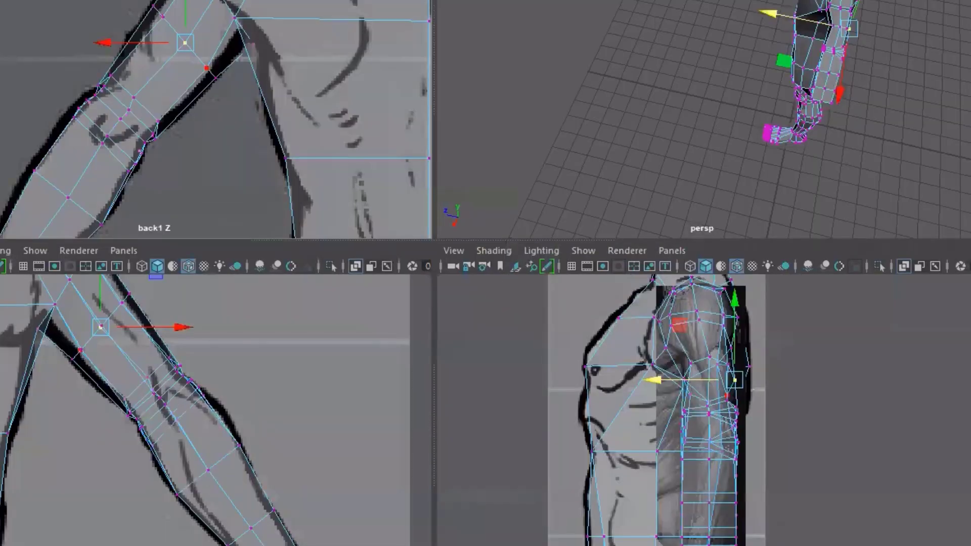
pyautogui.press('F8')
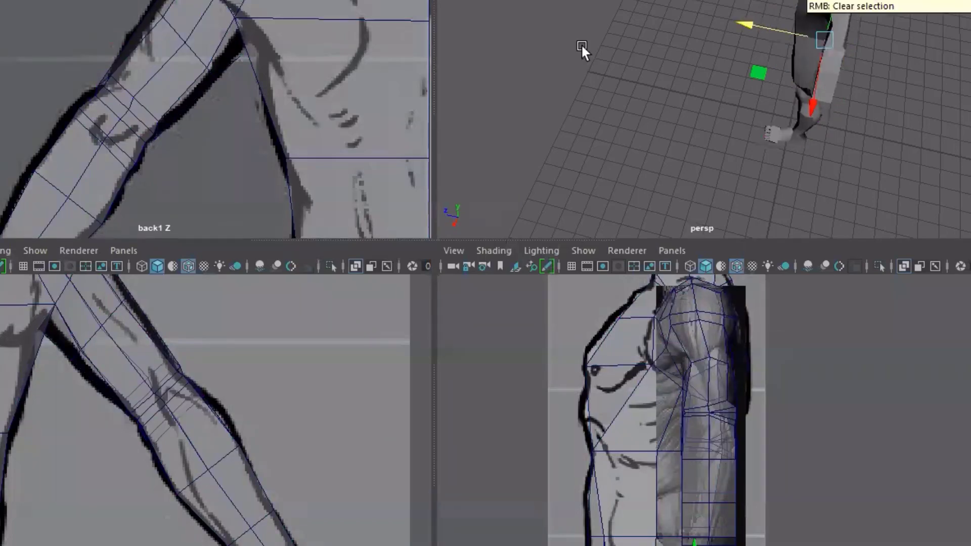
pyautogui.press('F8')
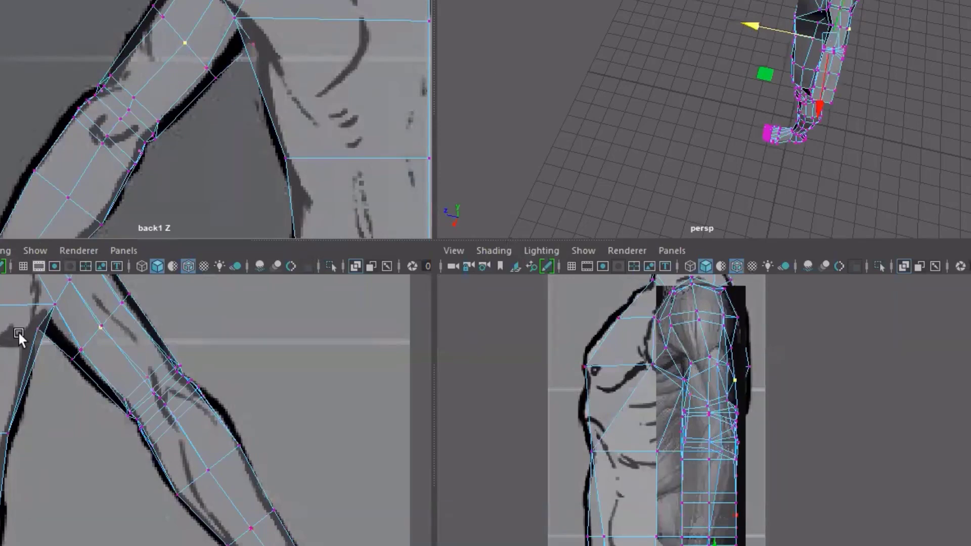
# - In the back view, move the center vertices of the two lowest elbow loops down the forearm to curve those loops
pyautogui.press('space')
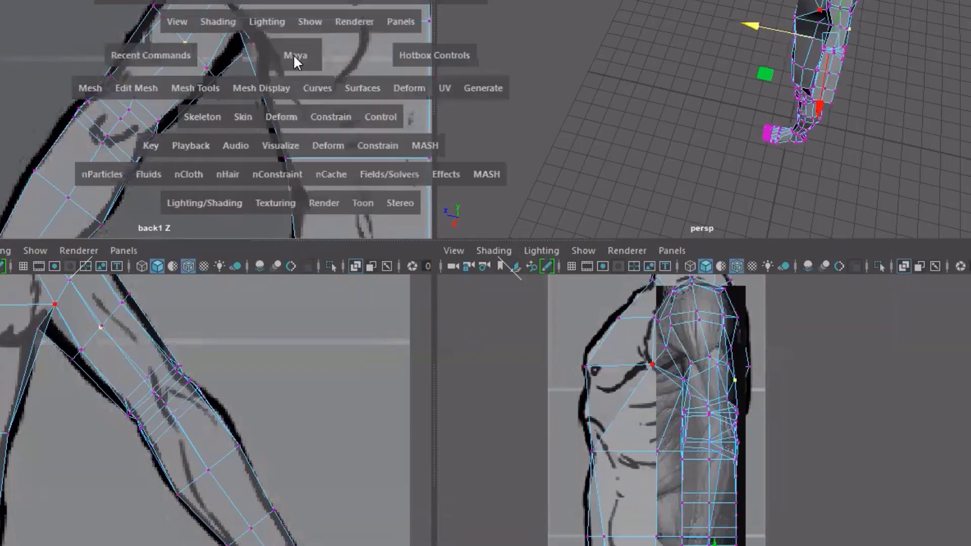
pyautogui.scroll(5, 408, 338)
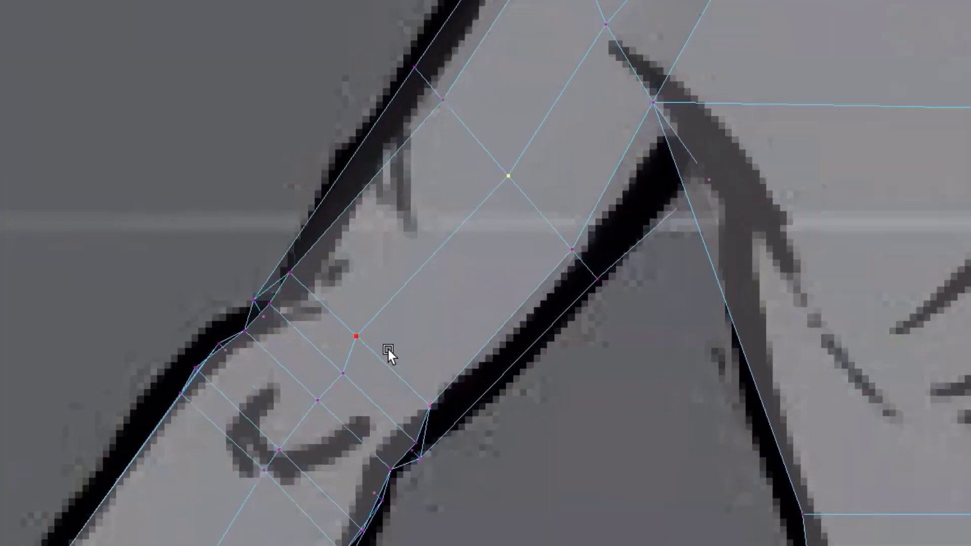
pyautogui.keyDown('alt'); pyautogui.moveTo(388, 350); pyautogui.dragTo(480, 141, button='middle'); pyautogui.keyUp('alt')
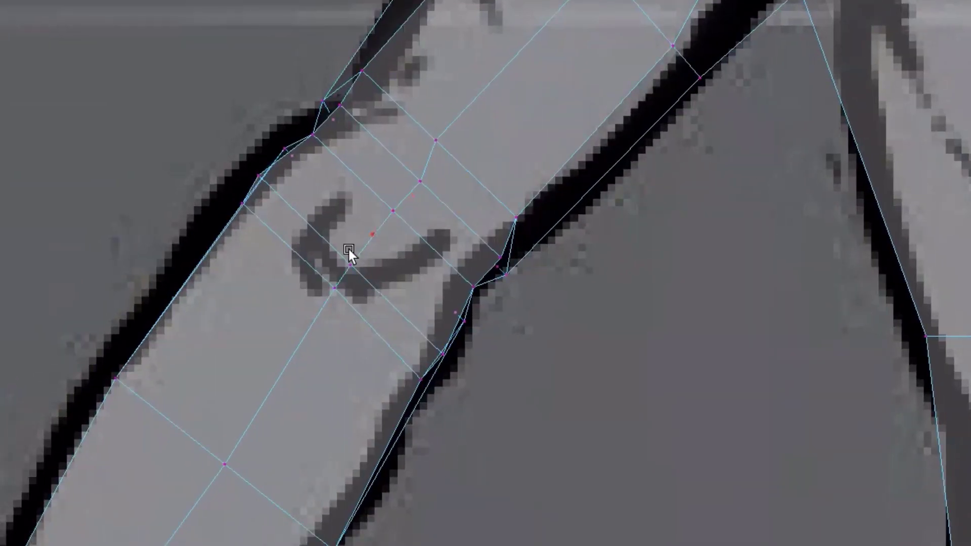
pyautogui.click(332, 286)
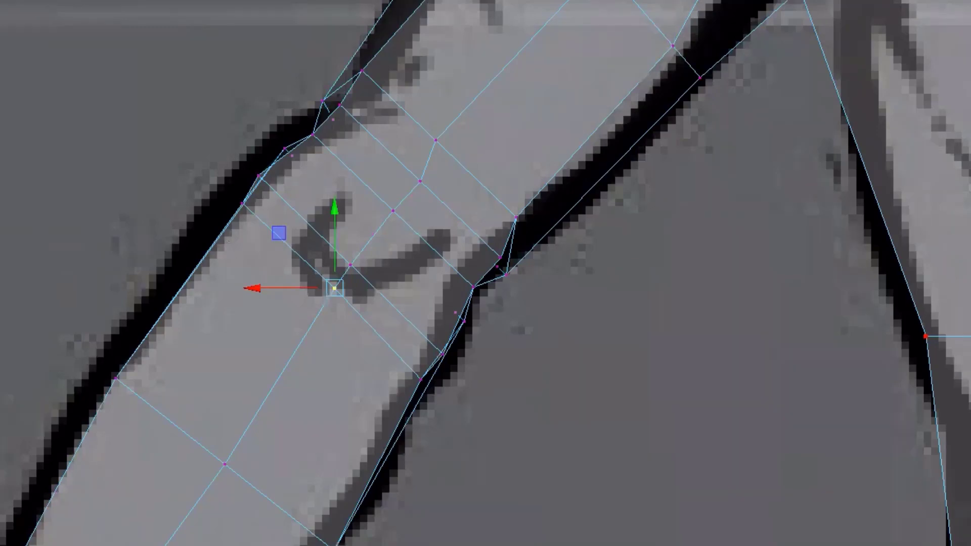
pyautogui.keyDown('ctrl'); pyautogui.keyDown('shift'); pyautogui.moveTo(311, 290); pyautogui.dragTo(266, 249); pyautogui.keyUp('shift'); pyautogui.keyUp('ctrl')
pyautogui.click(351, 263)
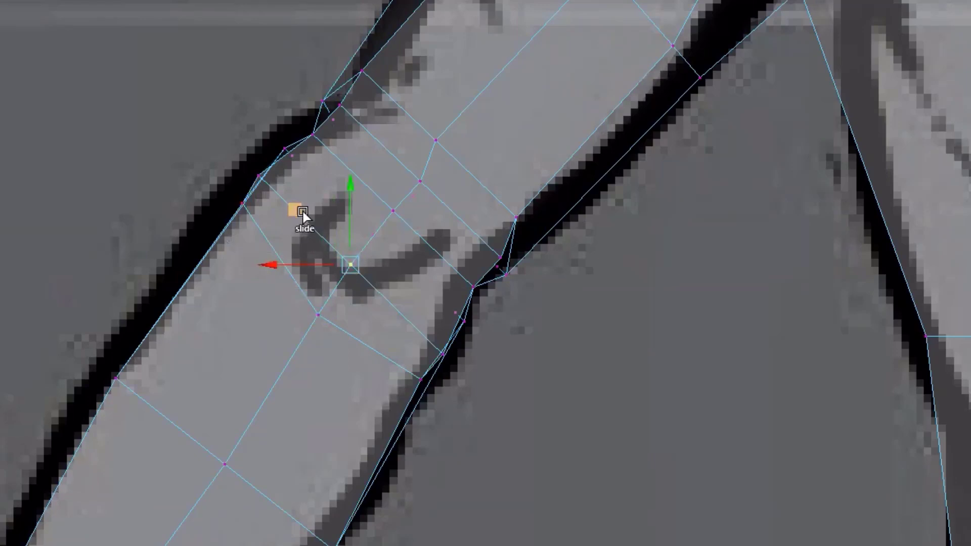
pyautogui.moveTo(303, 212); pyautogui.dragTo(289, 230)
# - Move the center vertex of the middle elbow loop down and the center vertex of the top elbow loop up toward the shoulder
pyautogui.click(395, 205)
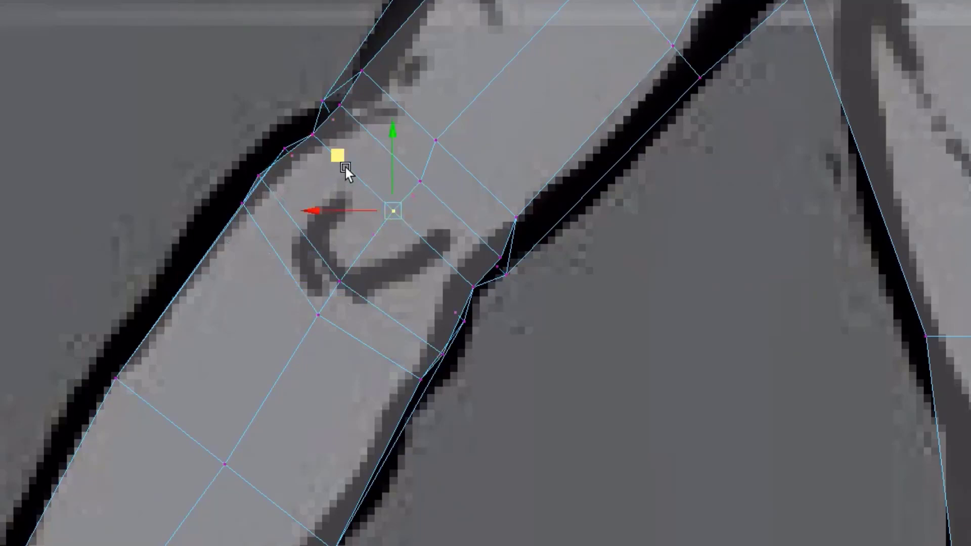
pyautogui.moveTo(347, 164); pyautogui.dragTo(321, 182, button='middle')
pyautogui.click(441, 146)
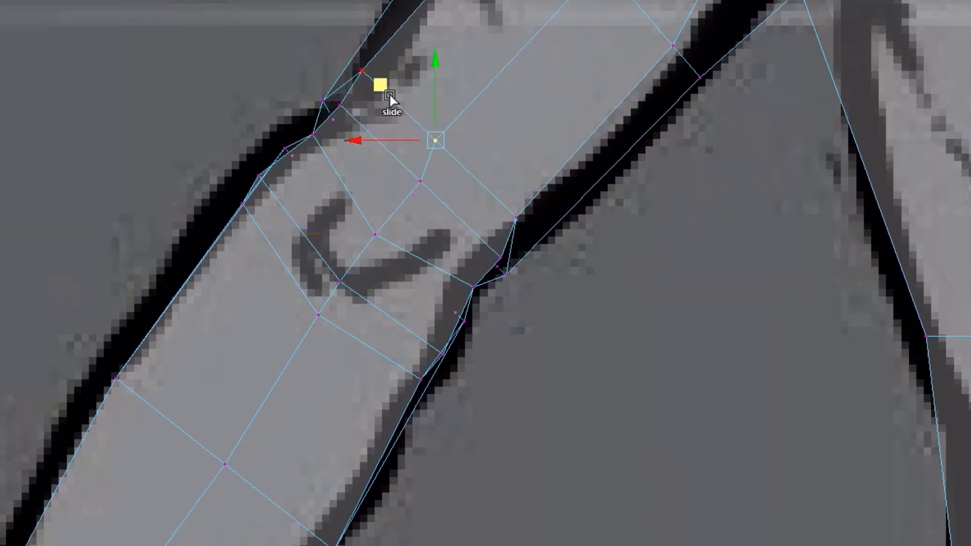
pyautogui.moveTo(388, 94); pyautogui.dragTo(434, 60, button='middle')
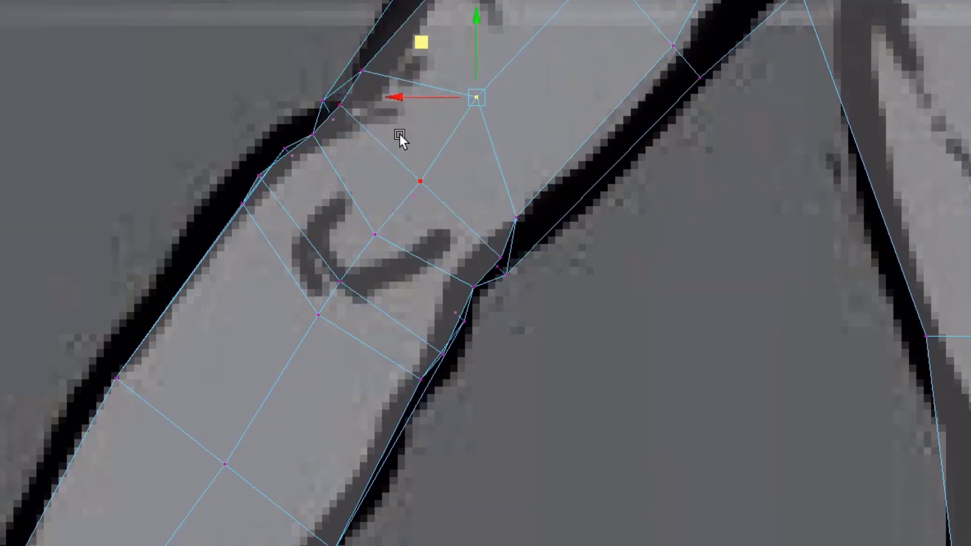
# - Move the outer-side vertices of the three middle elbow loops together inward toward the elbow's center, working in the perspective view
pyautogui.click(339, 108)
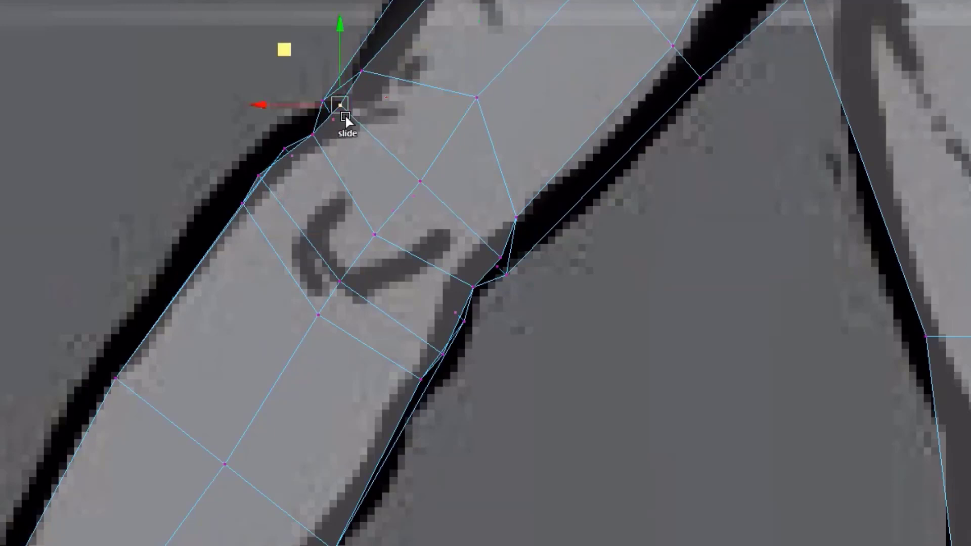
pyautogui.scroll(-3, 522, 296)
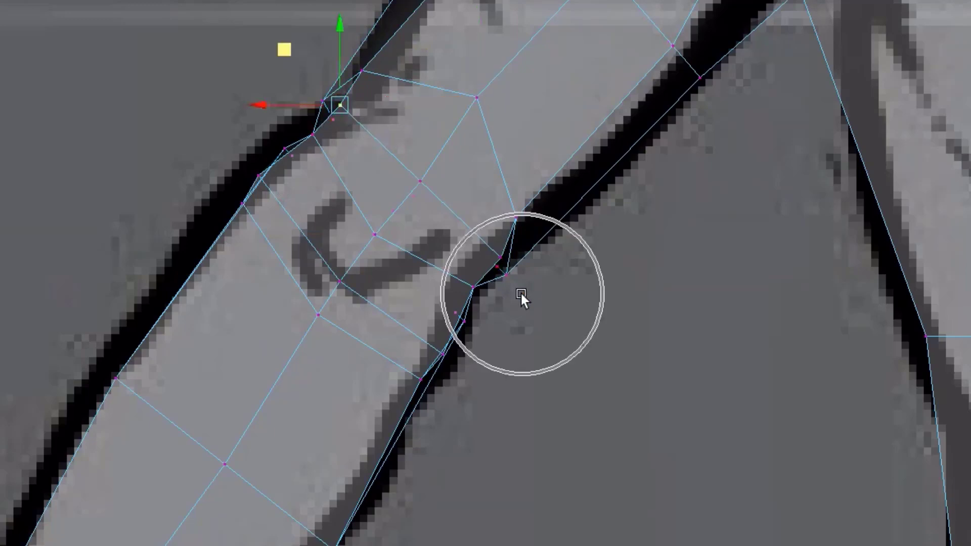
pyautogui.press('space')
pyautogui.press('space')
pyautogui.keyDown('alt'); pyautogui.moveTo(779, 228); pyautogui.dragTo(696, 301); pyautogui.keyUp('alt')
pyautogui.scroll(5, 708, 329)
pyautogui.keyDown('alt'); pyautogui.moveTo(714, 344); pyautogui.dragTo(297, 227, button='middle'); pyautogui.keyUp('alt')
pyautogui.scroll(-3, 295, 223)
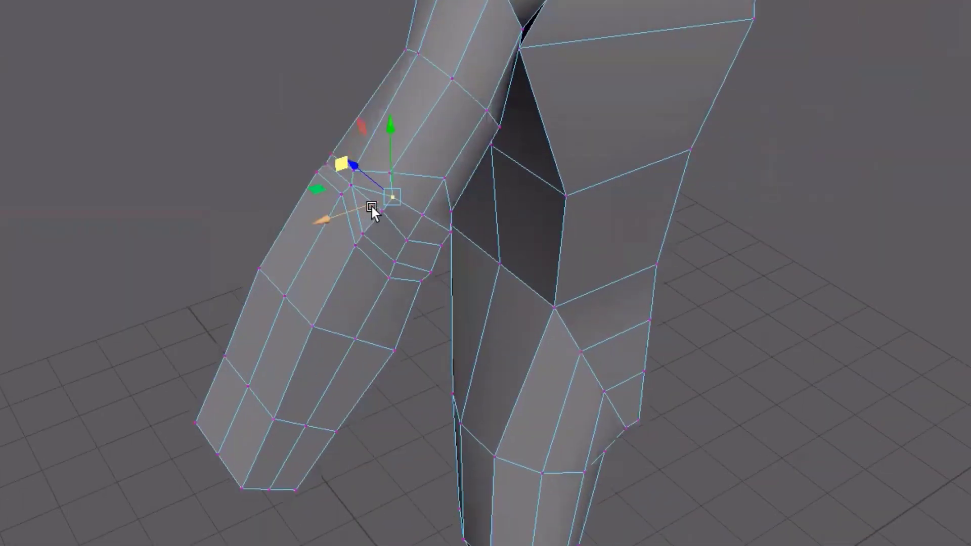
pyautogui.scroll(6, 371, 207)
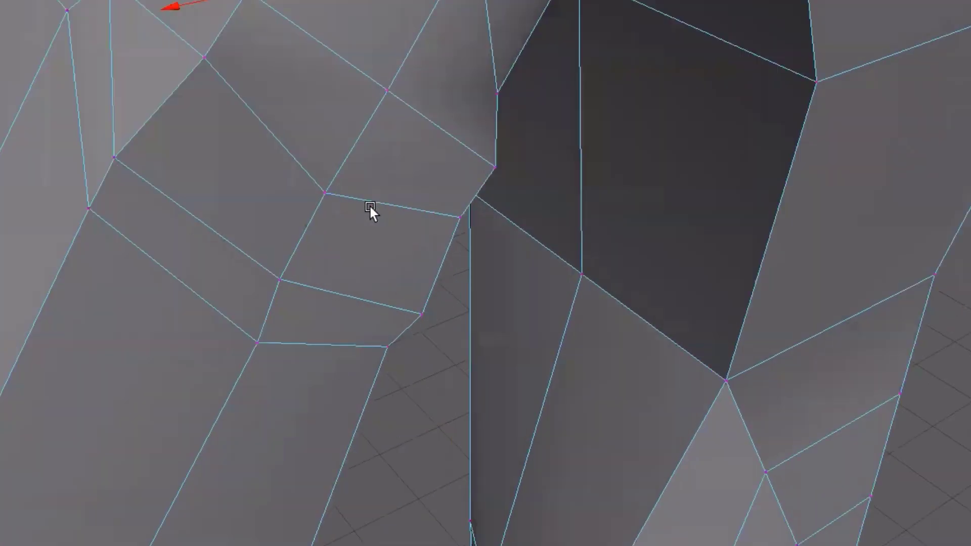
pyautogui.keyDown('ctrl'); pyautogui.keyDown('shift'); pyautogui.click(205, 58); pyautogui.keyUp('shift'); pyautogui.keyUp('ctrl')
pyautogui.keyDown('ctrl'); pyautogui.keyDown('shift'); pyautogui.click(114, 161); pyautogui.keyUp('shift'); pyautogui.keyUp('ctrl')
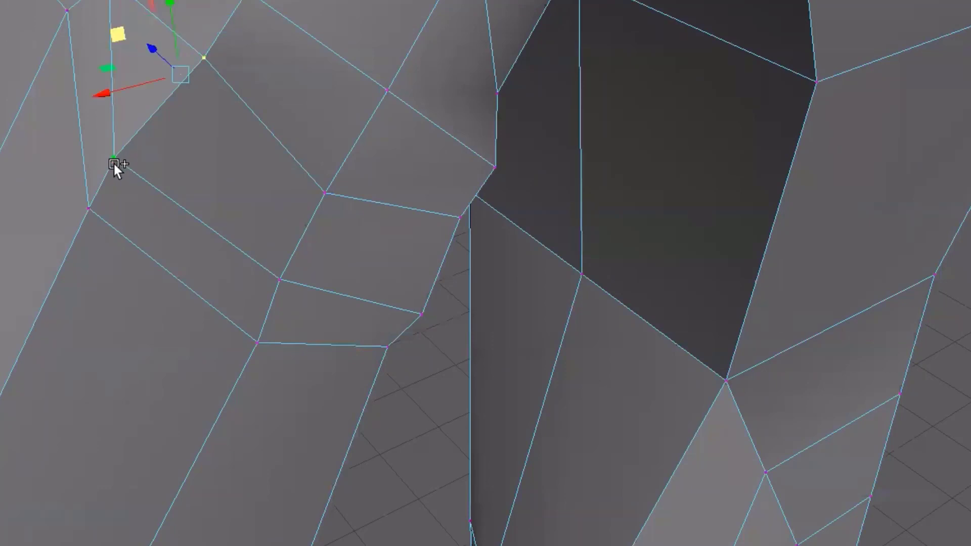
pyautogui.moveTo(120, 41); pyautogui.dragTo(154, 55)
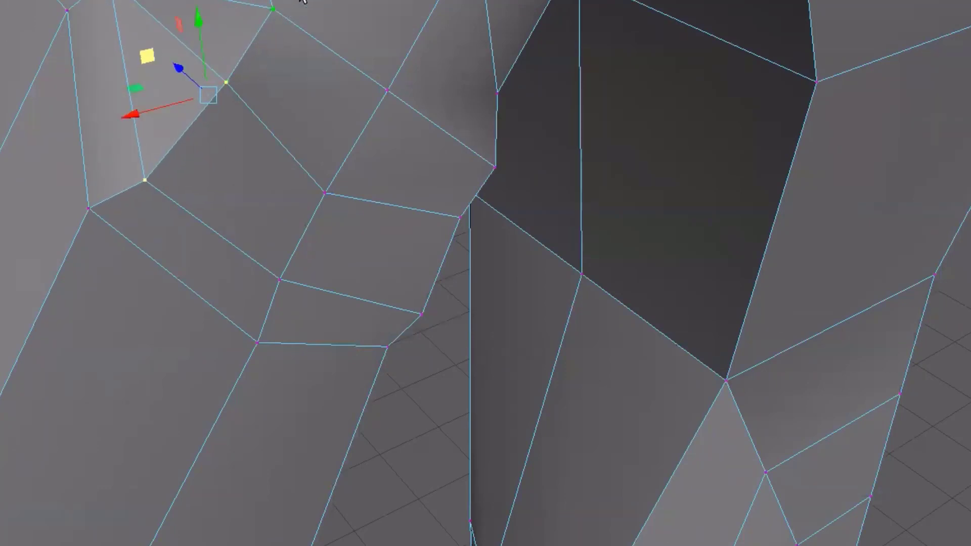
# - Nudge the outer-side vertex of the middle elbow loop slightly farther inward and return to the enlarged back view
pyautogui.moveTo(82, 147); pyautogui.dragTo(170, 153)
pyautogui.hotkey('ctrl', 'z')
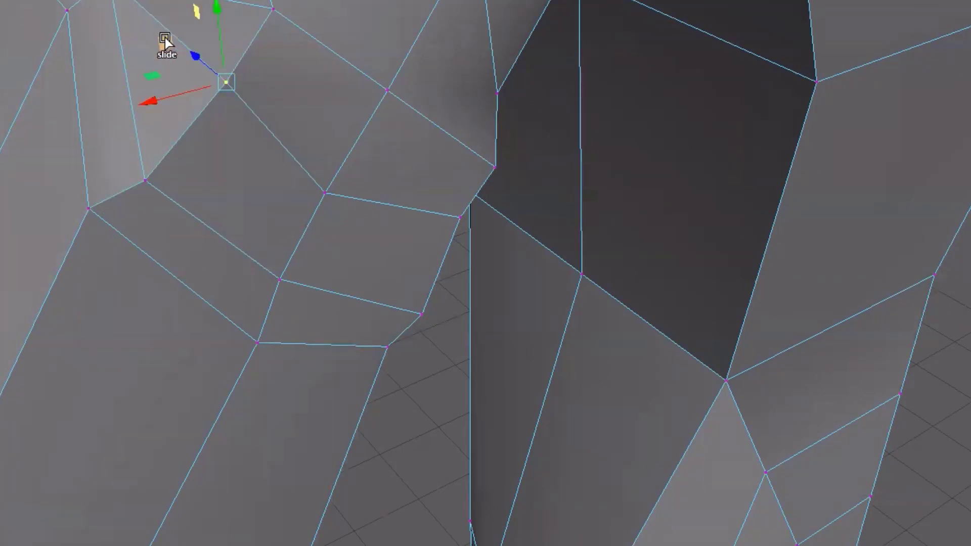
pyautogui.moveTo(165, 40); pyautogui.dragTo(184, 47)
pyautogui.moveTo(372, 165)
pyautogui.keyDown('alt'); pyautogui.mouseDown()
pyautogui.moveTo(336, 134)
pyautogui.moveTo(388, 177)
pyautogui.moveTo(372, 166)
pyautogui.mouseUp(); pyautogui.keyUp('alt')
pyautogui.press('space')
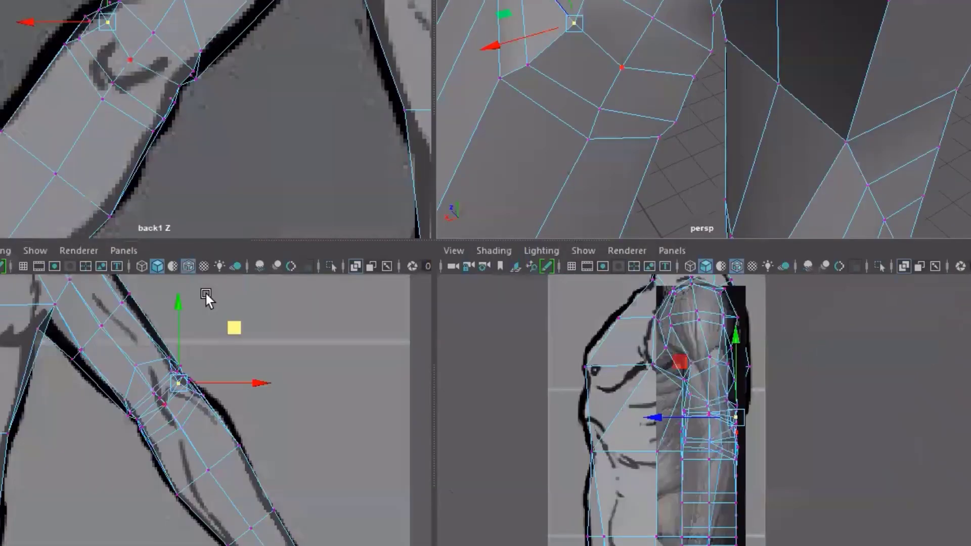
pyautogui.press('space')
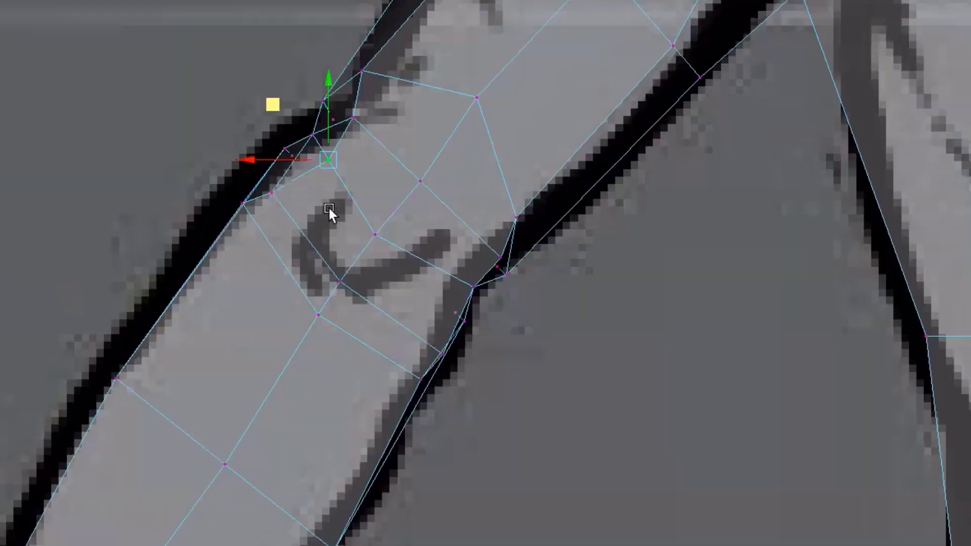
# - In the back view, pull the inner-side vertices of the three middle elbow loops toward the elbow's center, each along its loop
pyautogui.scroll(2, 328, 207)
pyautogui.click(484, 296)
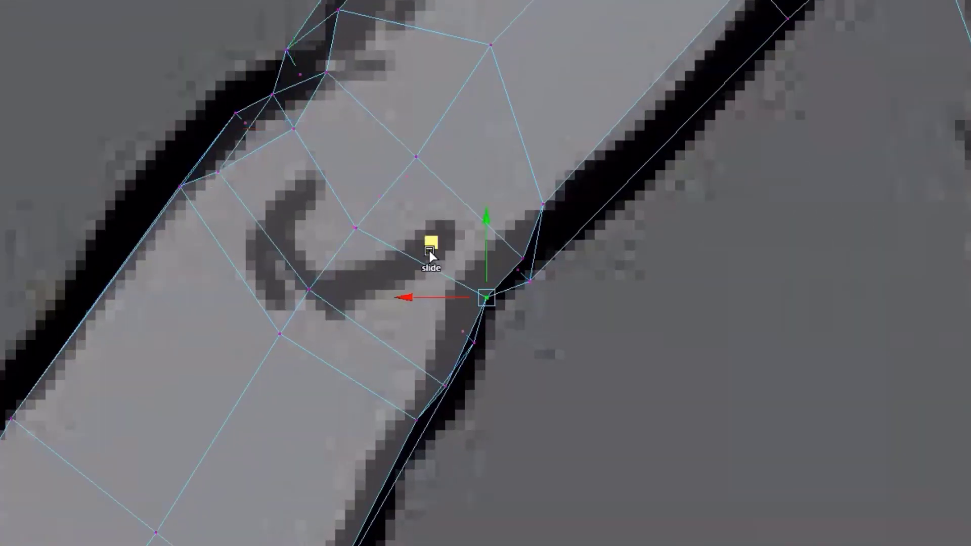
pyautogui.keyDown('ctrl'); pyautogui.keyDown('shift'); pyautogui.moveTo(429, 247); pyautogui.dragTo(391, 211); pyautogui.keyUp('shift'); pyautogui.keyUp('ctrl')
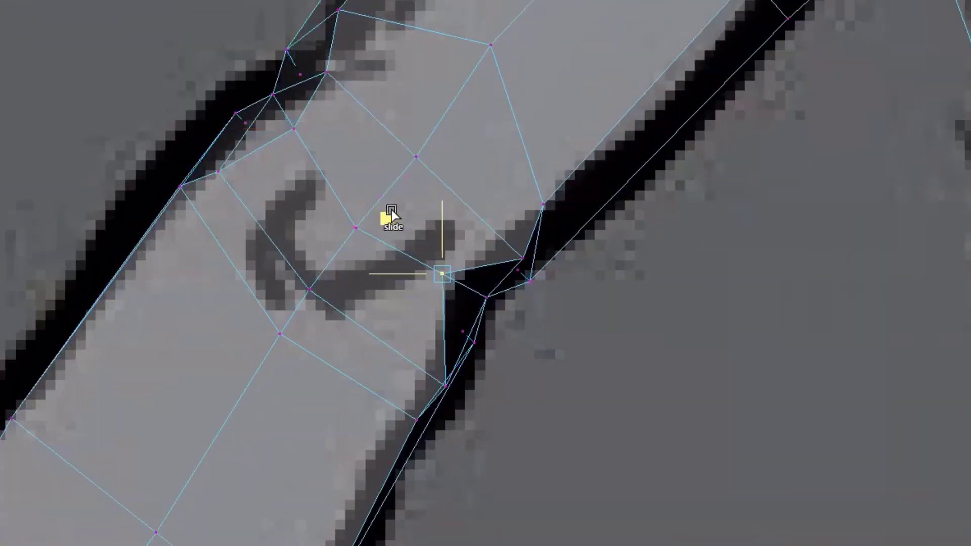
pyautogui.click(525, 260)
pyautogui.moveTo(467, 202); pyautogui.dragTo(414, 143, button='middle')
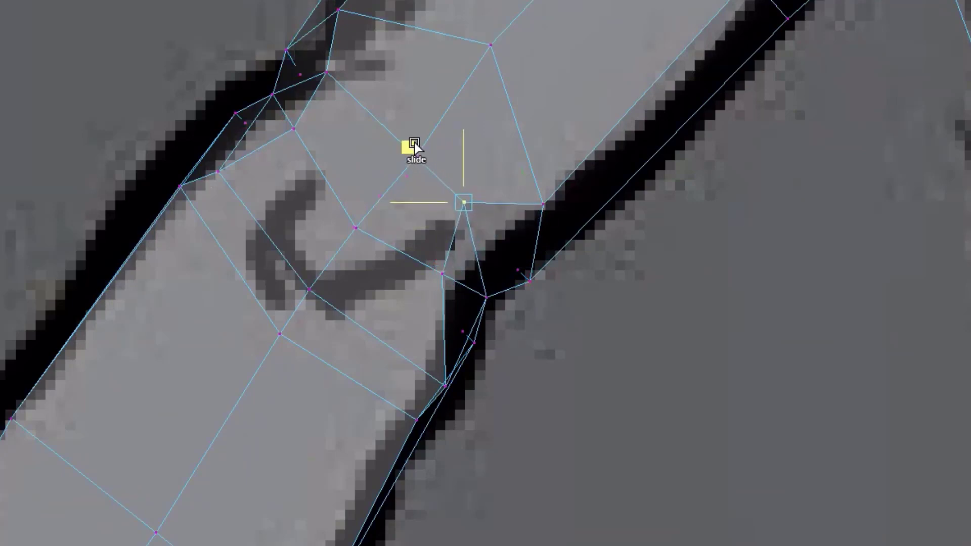
pyautogui.click(439, 383)
pyautogui.moveTo(387, 316); pyautogui.dragTo(333, 230, button='middle')
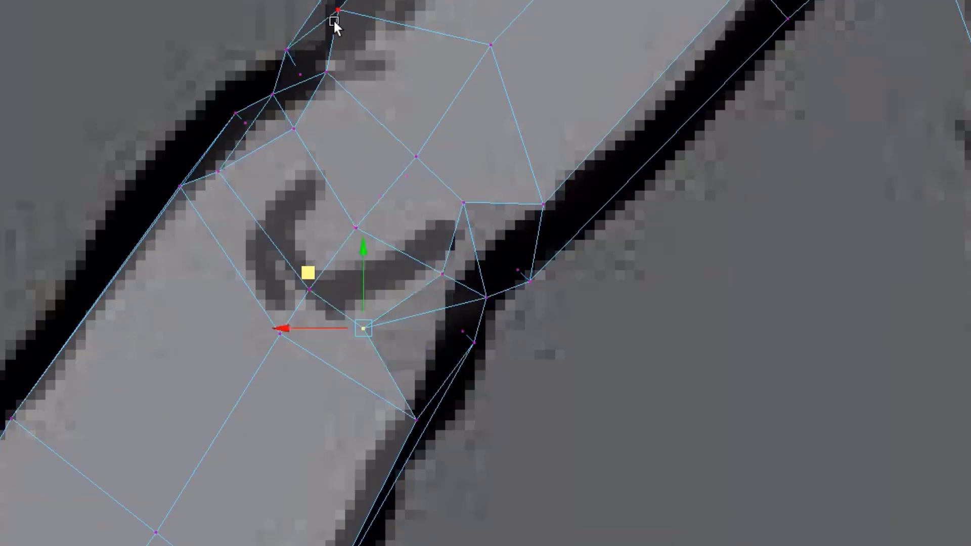
# - Pull the outer-side vertices of the three middle elbow loops closer to the center to round the loops around the elbow
pyautogui.click(338, 86)
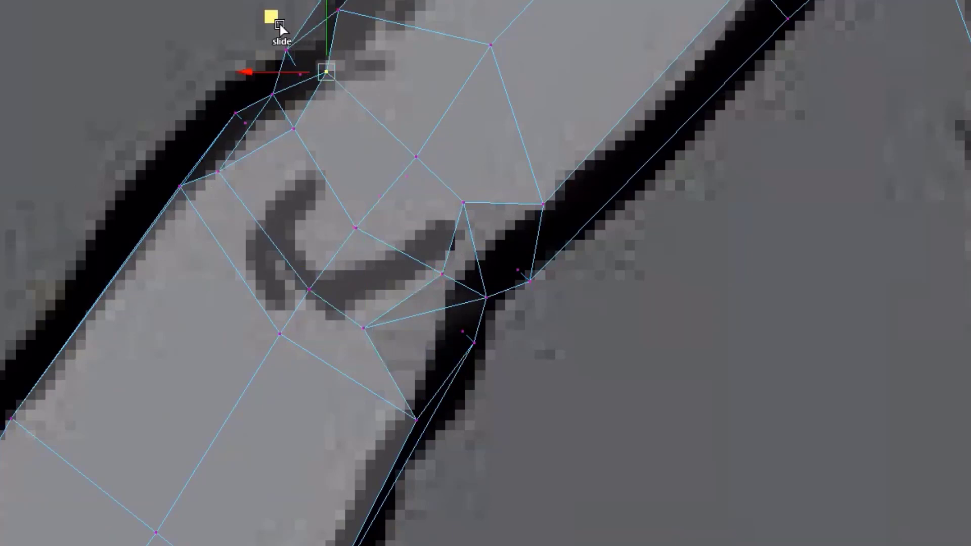
pyautogui.moveTo(280, 25); pyautogui.dragTo(309, 63, button='middle')
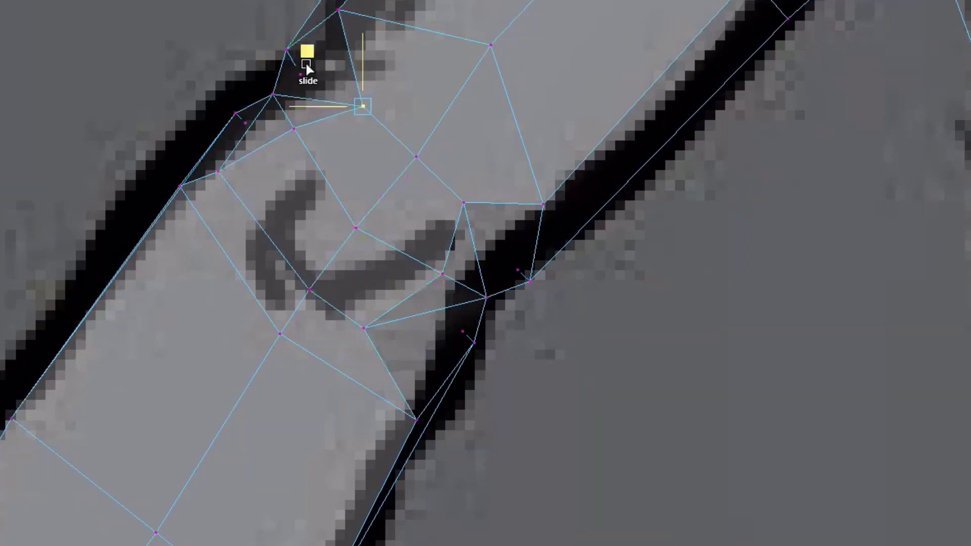
pyautogui.click(225, 177)
pyautogui.moveTo(157, 117); pyautogui.dragTo(199, 167, button='middle')
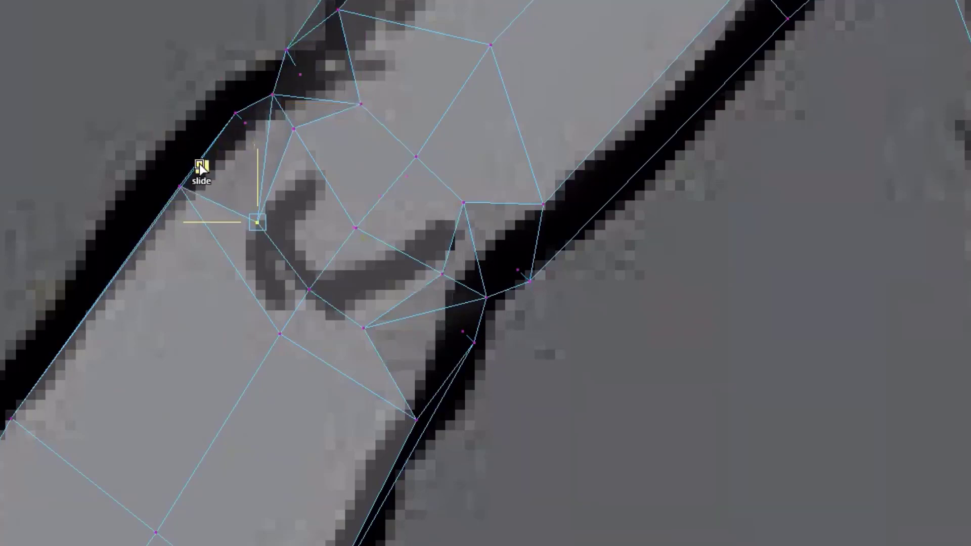
pyautogui.click(293, 128)
pyautogui.keyDown('ctrl'); pyautogui.keyDown('shift'); pyautogui.moveTo(242, 76); pyautogui.dragTo(252, 84, button='middle'); pyautogui.keyUp('shift'); pyautogui.keyUp('ctrl')
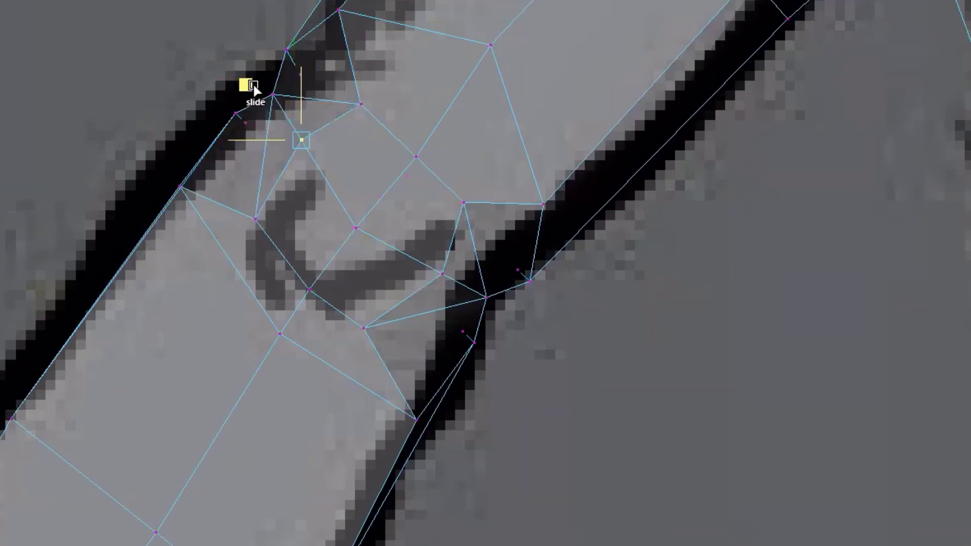
# - Try shifting the outer-side vertex of the top elbow loop, undo that, and move the loop's inner-side vertex slightly upward
pyautogui.click(342, 10)
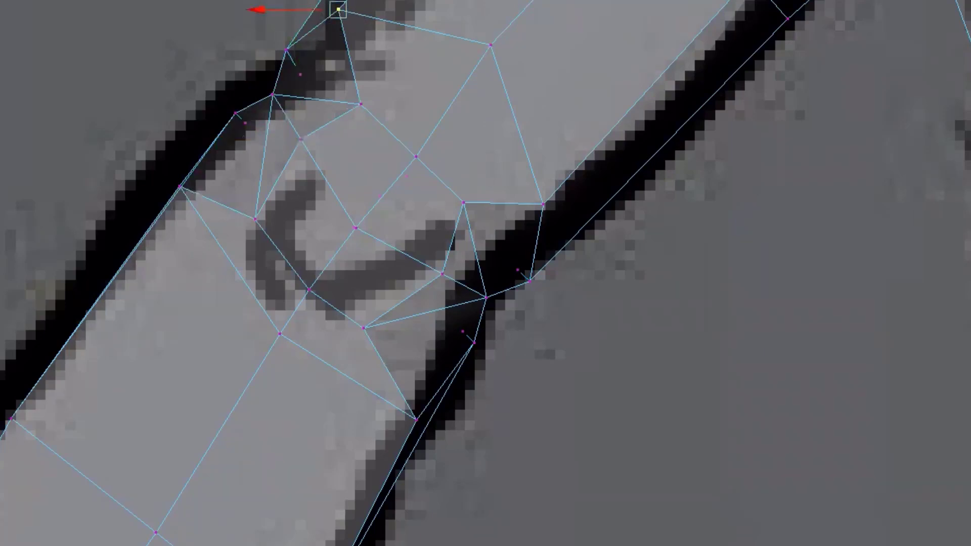
pyautogui.keyDown('ctrl'); pyautogui.keyDown('shift'); pyautogui.moveTo(292, 0); pyautogui.dragTo(323, 0, button='middle'); pyautogui.keyUp('shift'); pyautogui.keyUp('ctrl')
pyautogui.hotkey('ctrl', 'z')
pyautogui.click(540, 207)
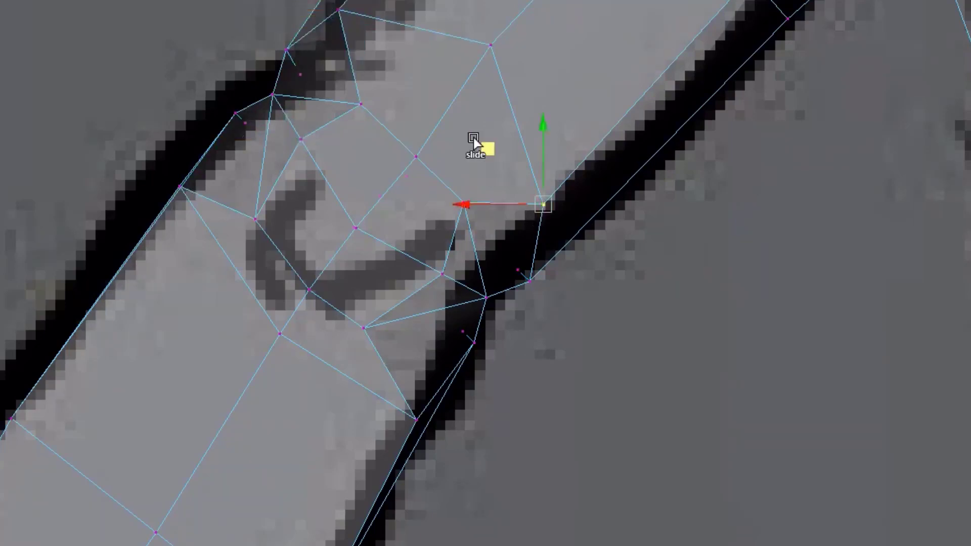
pyautogui.moveTo(488, 145); pyautogui.dragTo(484, 135)
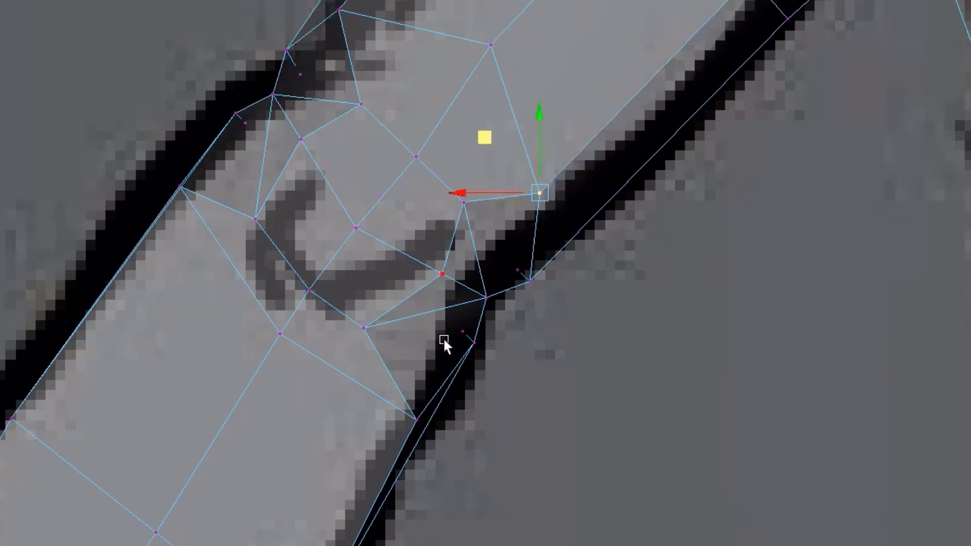
# - Select the inner- and outer-side vertices of the lowest elbow loop and shift both along the depth axis in the perspective view
pyautogui.click(415, 429)
pyautogui.scroll(-4, 361, 370)
pyautogui.scroll(2, 365, 343)
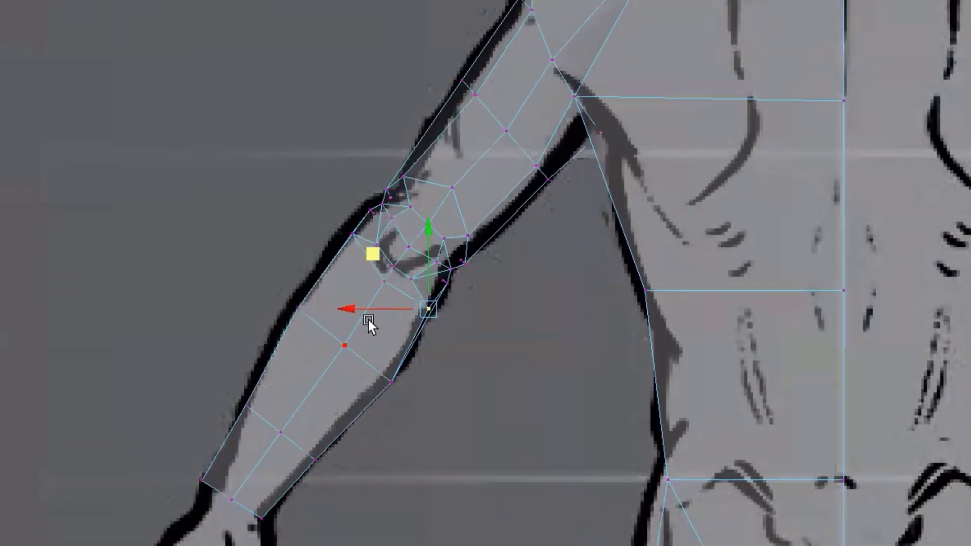
pyautogui.scroll(2, 368, 320)
pyautogui.press('space')
pyautogui.press('space')
pyautogui.keyDown('alt'); pyautogui.moveTo(498, 302); pyautogui.dragTo(529, 321); pyautogui.keyUp('alt')
pyautogui.scroll(-3, 542, 316)
pyautogui.keyDown('alt'); pyautogui.moveTo(553, 311); pyautogui.dragTo(563, 152, button='middle'); pyautogui.keyUp('alt')
pyautogui.scroll(2, 423, 78)
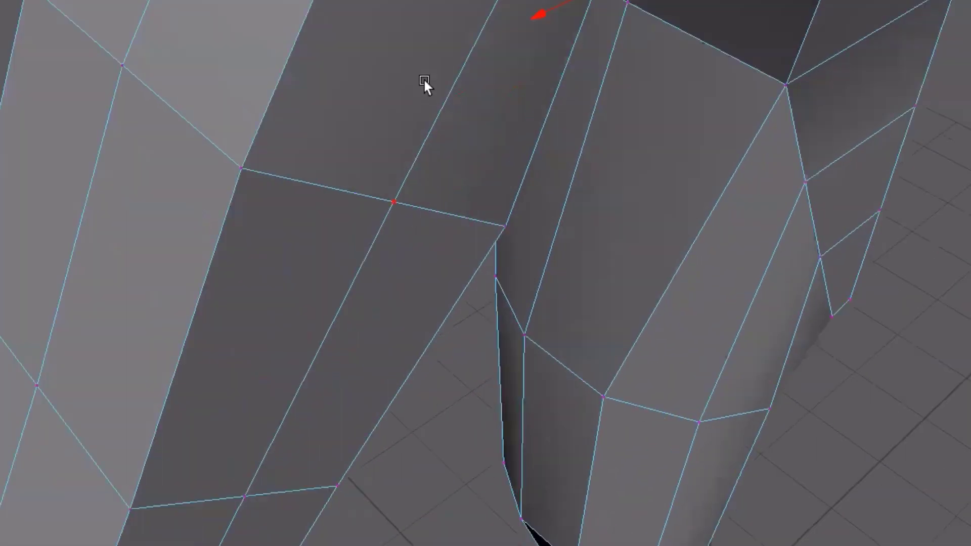
pyautogui.scroll(-3, 553, 89)
pyautogui.scroll(3, 421, 328)
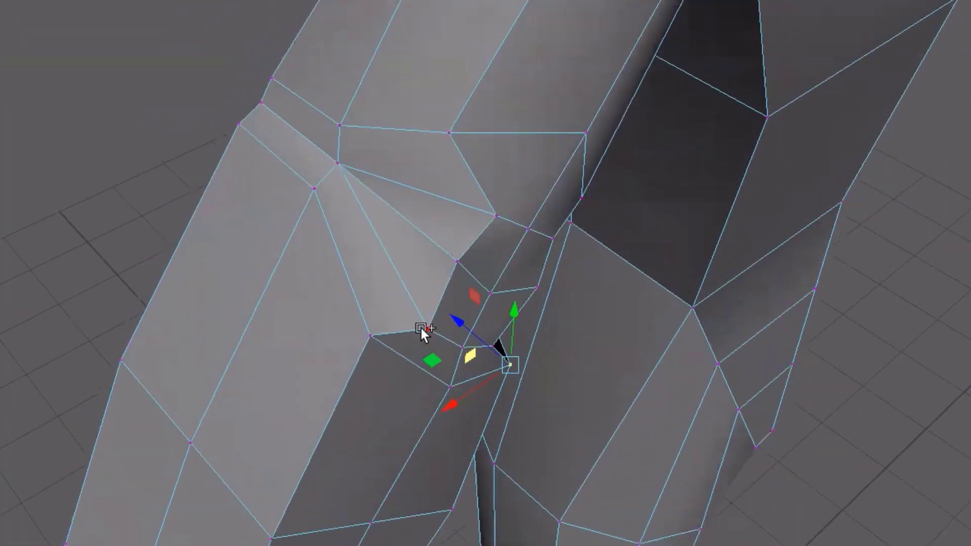
pyautogui.keyDown('shift'); pyautogui.click(366, 336); pyautogui.keyUp('shift')
pyautogui.keyDown('alt'); pyautogui.moveTo(407, 381); pyautogui.dragTo(451, 379); pyautogui.keyUp('alt')
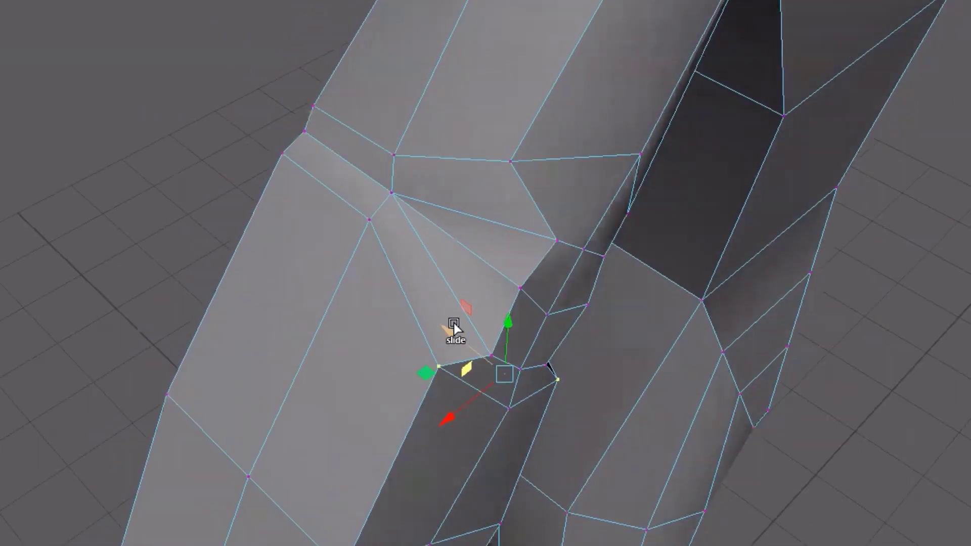
pyautogui.moveTo(450, 332)
pyautogui.mouseDown()
pyautogui.moveTo(445, 247)
pyautogui.moveTo(455, 260)
pyautogui.mouseUp()
# - Examine the reshaped elbow loops from several angles in the perspective view
pyautogui.keyDown('alt'); pyautogui.moveTo(501, 296); pyautogui.dragTo(472, 222); pyautogui.keyUp('alt')
pyautogui.scroll(-2, 472, 220)
pyautogui.keyDown('alt'); pyautogui.moveTo(469, 207); pyautogui.dragTo(478, 432, button='middle'); pyautogui.keyUp('alt')
pyautogui.scroll(2, 411, 264)
pyautogui.keyDown('alt'); pyautogui.moveTo(410, 263); pyautogui.dragTo(470, 287); pyautogui.keyUp('alt')
pyautogui.scroll(-3, 713, 381)
pyautogui.scroll(4, 713, 381)
pyautogui.scroll(-3, 787, 373)
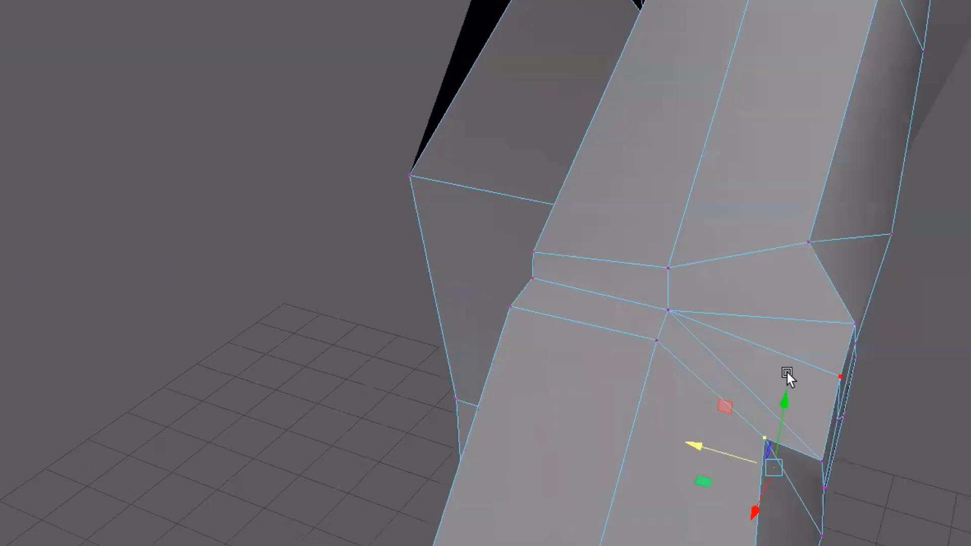
pyautogui.scroll(2, 785, 383)
pyautogui.scroll(-2, 785, 383)
pyautogui.press('space')
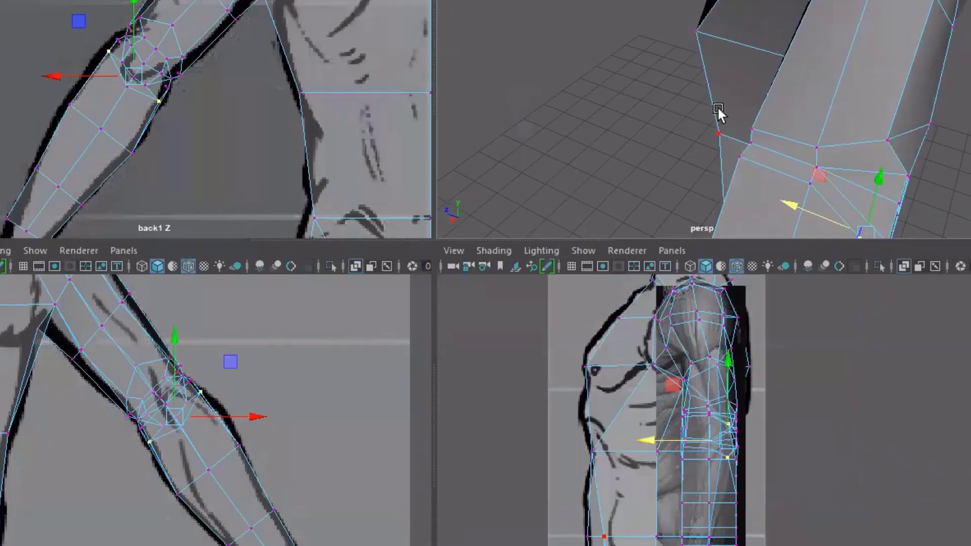
pyautogui.press('space')
# - Pull the center vertex of the middle elbow loop backward out of the arm and raise it slightly to form the elbow point
pyautogui.keyDown('alt'); pyautogui.moveTo(821, 125); pyautogui.dragTo(720, 127, button='right'); pyautogui.keyUp('alt')
pyautogui.keyDown('alt'); pyautogui.moveTo(720, 127); pyautogui.dragTo(687, 247); pyautogui.keyUp('alt')
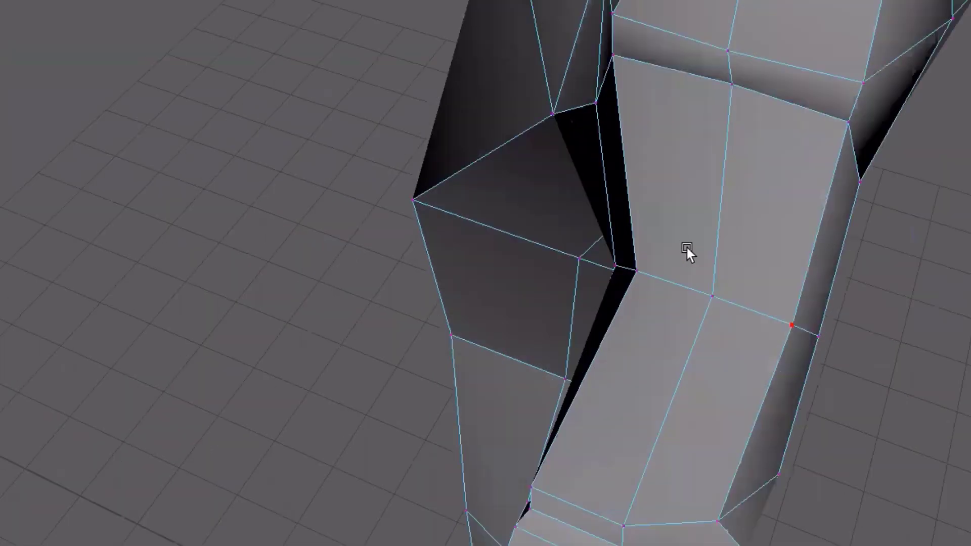
pyautogui.keyDown('alt'); pyautogui.moveTo(686, 248); pyautogui.dragTo(480, 14, button='middle'); pyautogui.keyUp('alt')
pyautogui.scroll(3, 473, 22)
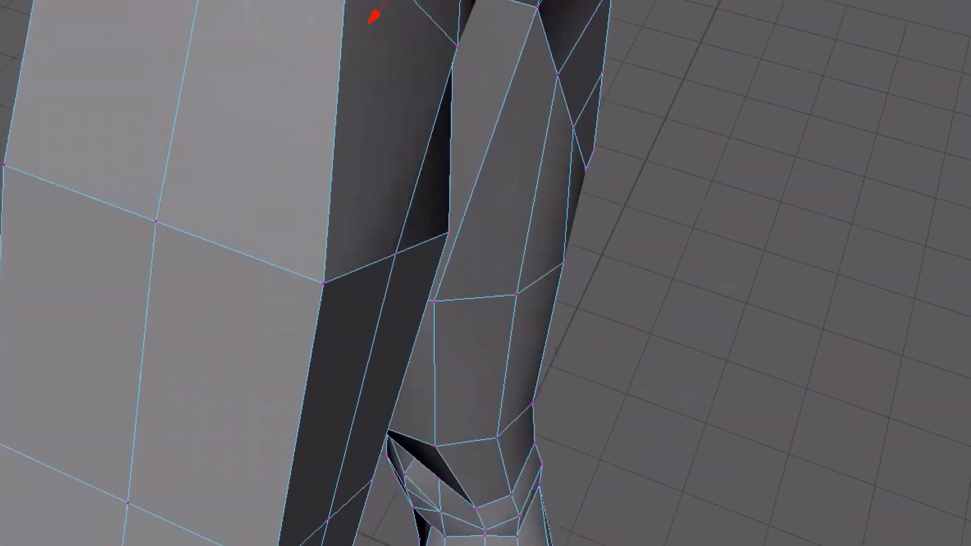
pyautogui.keyDown('alt'); pyautogui.moveTo(680, 108); pyautogui.dragTo(698, 253, button='middle'); pyautogui.keyUp('alt')
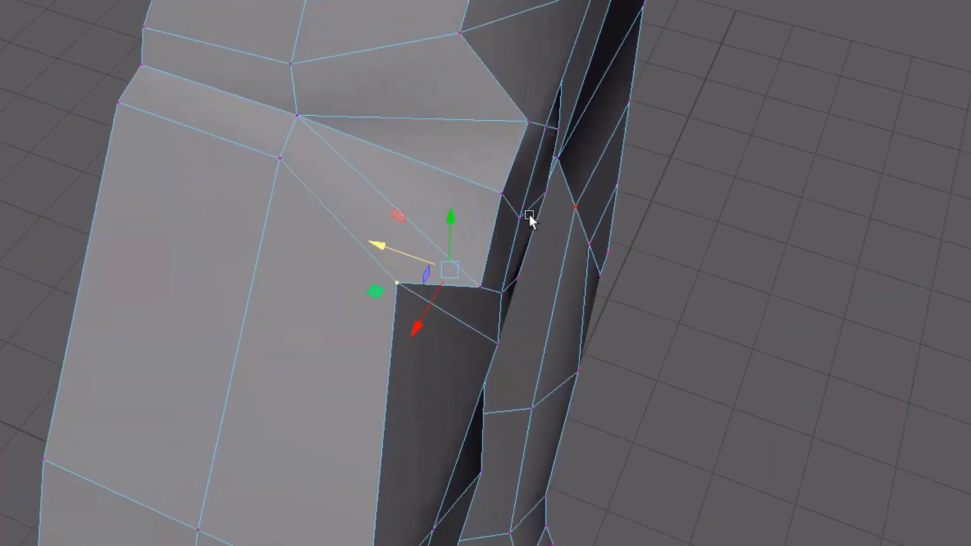
pyautogui.click(526, 215)
pyautogui.moveTo(463, 202); pyautogui.dragTo(567, 129)
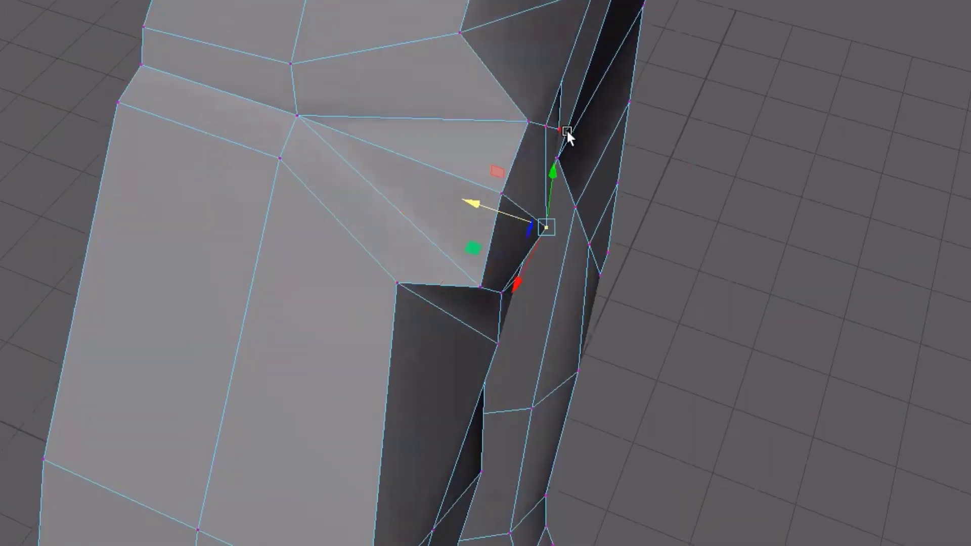
pyautogui.moveTo(553, 178); pyautogui.dragTo(576, 149)
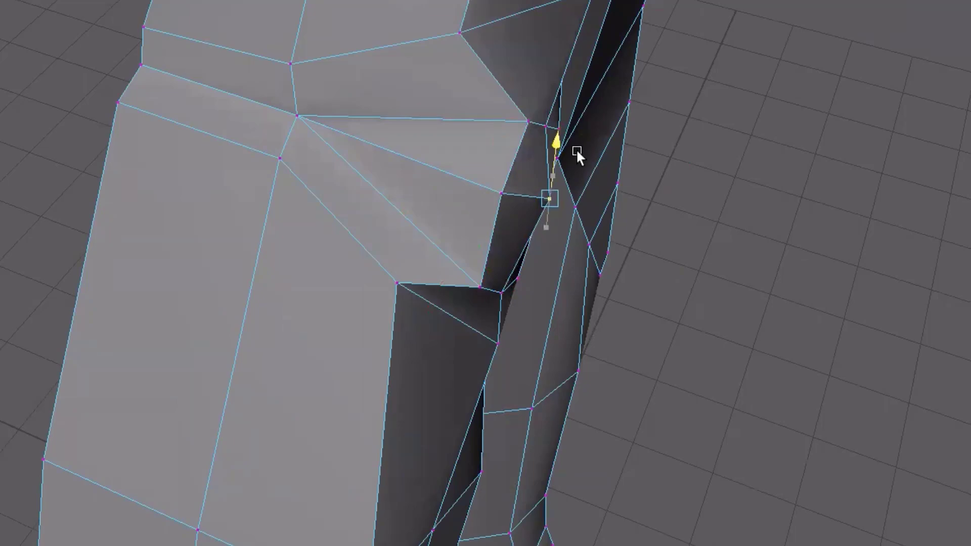
# - Inspect the elbow and forearm from the side, back and front with the smooth mesh preview
pyautogui.keyDown('alt'); pyautogui.moveTo(499, 174); pyautogui.dragTo(510, 192); pyautogui.keyUp('alt')
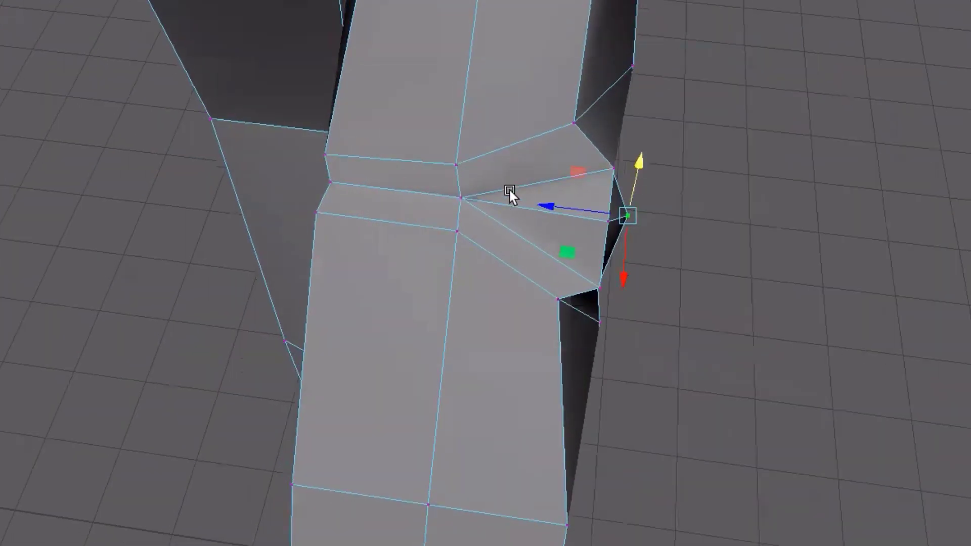
pyautogui.keyDown('alt'); pyautogui.moveTo(510, 192); pyautogui.dragTo(580, 190, button='right'); pyautogui.keyUp('alt')
pyautogui.keyDown('alt'); pyautogui.moveTo(581, 190); pyautogui.dragTo(593, 193); pyautogui.keyUp('alt')
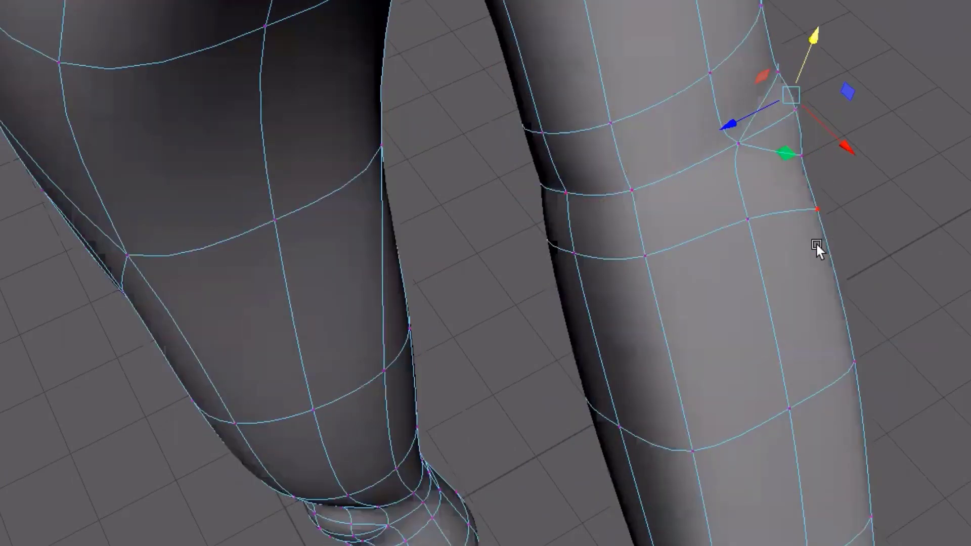
pyautogui.keyDown('alt'); pyautogui.moveTo(818, 249); pyautogui.dragTo(382, 238); pyautogui.keyUp('alt')
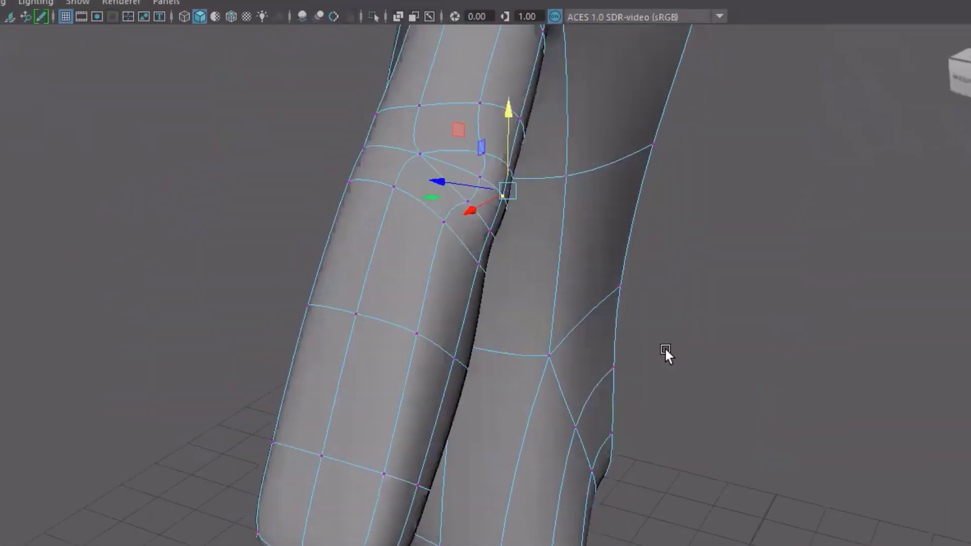
pyautogui.keyDown('alt'); pyautogui.moveTo(665, 347); pyautogui.dragTo(795, 369); pyautogui.keyUp('alt')
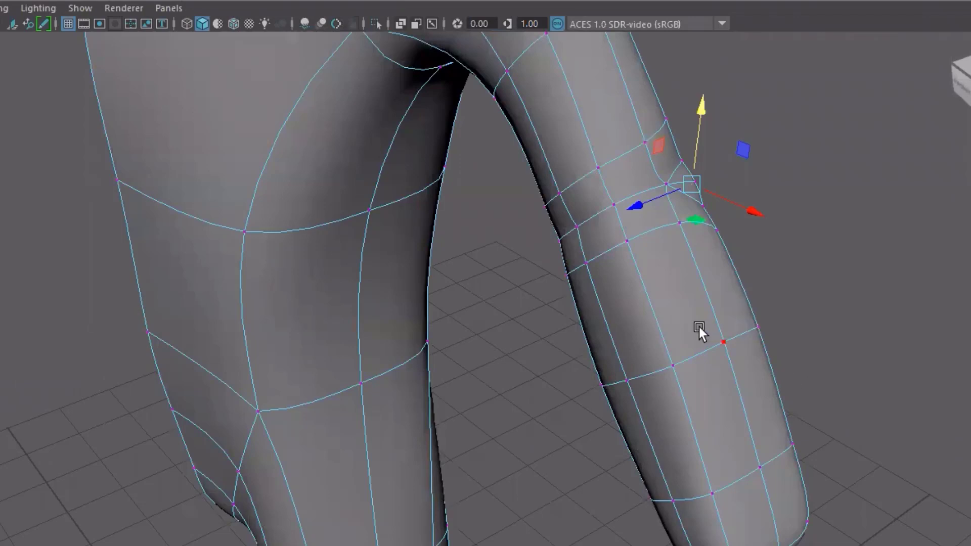
pyautogui.keyDown('alt'); pyautogui.moveTo(596, 188); pyautogui.dragTo(575, 196); pyautogui.keyUp('alt')
pyautogui.scroll(3, 574, 258)
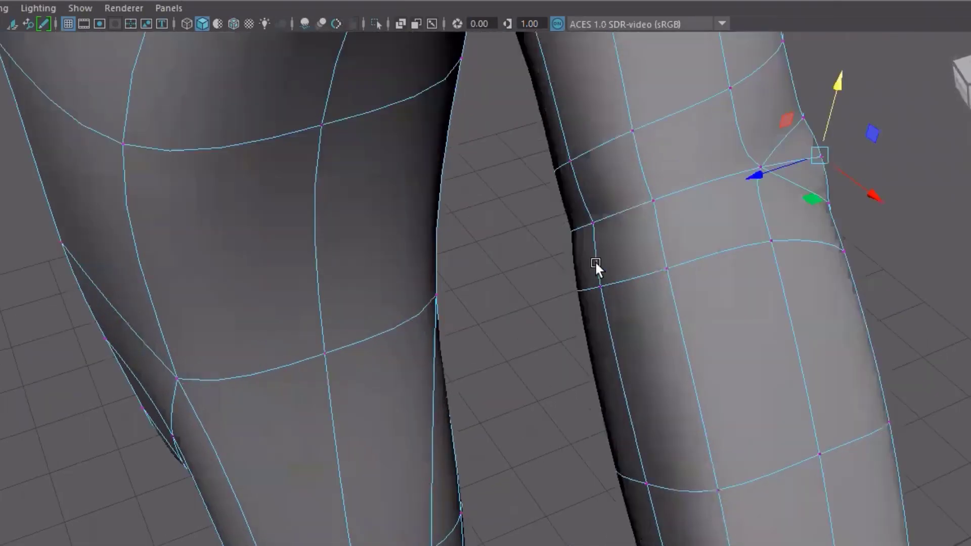
pyautogui.click(657, 203)
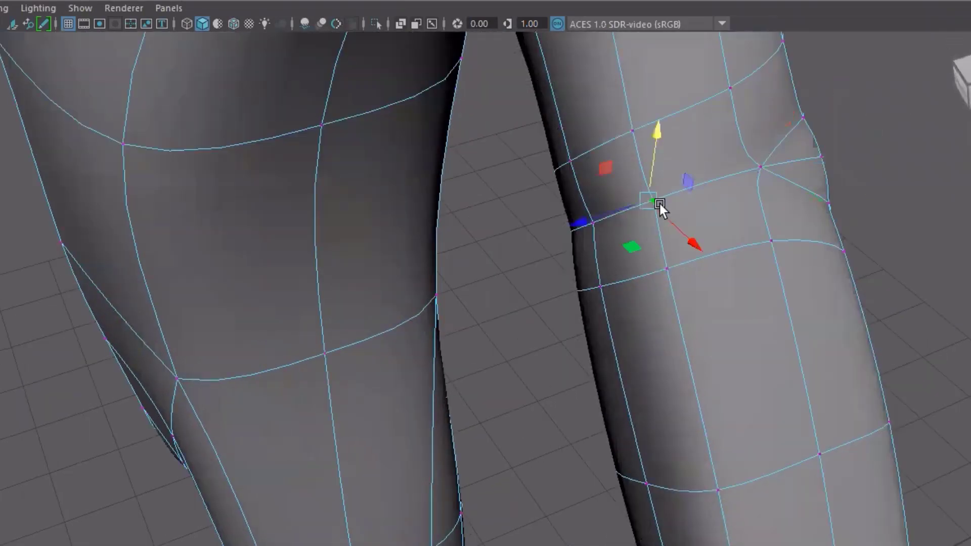
pyautogui.keyDown('alt'); pyautogui.moveTo(659, 204); pyautogui.dragTo(722, 520); pyautogui.keyUp('alt')
pyautogui.press('capslock')
pyautogui.click(612, 392)
# - Select the front-inner and front-outer vertices of the middle elbow loop and move them slightly forward along the depth axis
pyautogui.keyDown('alt'); pyautogui.moveTo(650, 531); pyautogui.dragTo(671, 503); pyautogui.keyUp('alt')
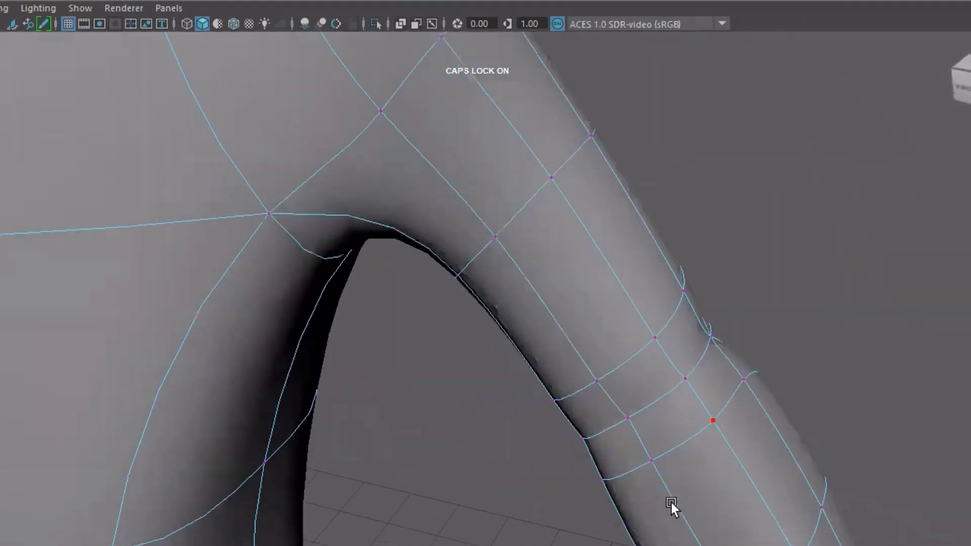
pyautogui.click(685, 377)
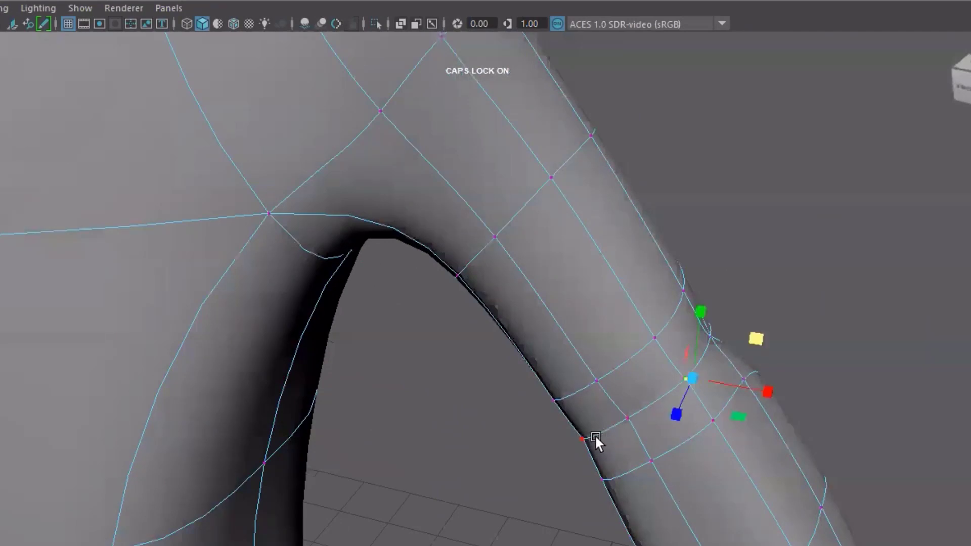
pyautogui.keyDown('shift'); pyautogui.click(596, 444); pyautogui.keyUp('shift')
pyautogui.keyDown('alt'); pyautogui.moveTo(709, 481); pyautogui.dragTo(713, 502); pyautogui.keyUp('alt')
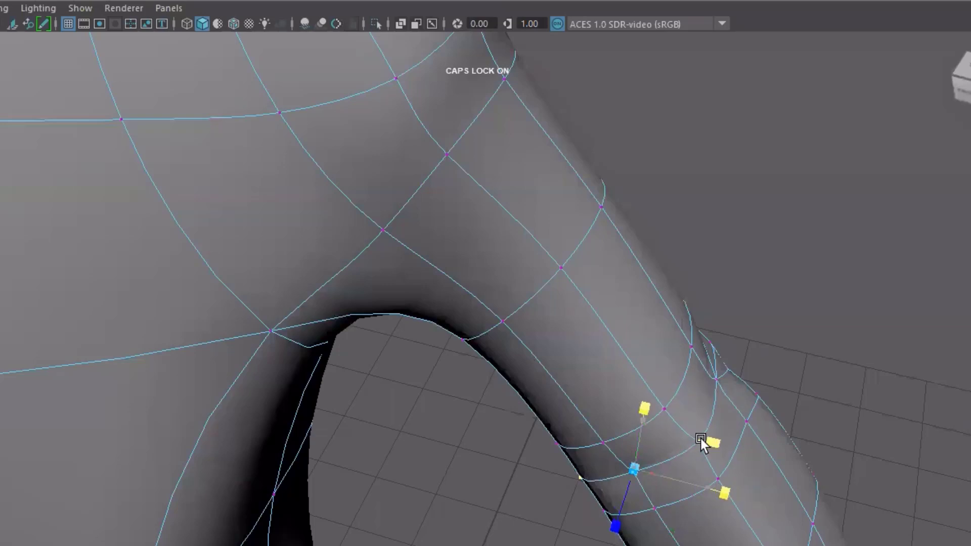
pyautogui.keyDown('alt'); pyautogui.moveTo(811, 438); pyautogui.dragTo(748, 416); pyautogui.keyUp('alt')
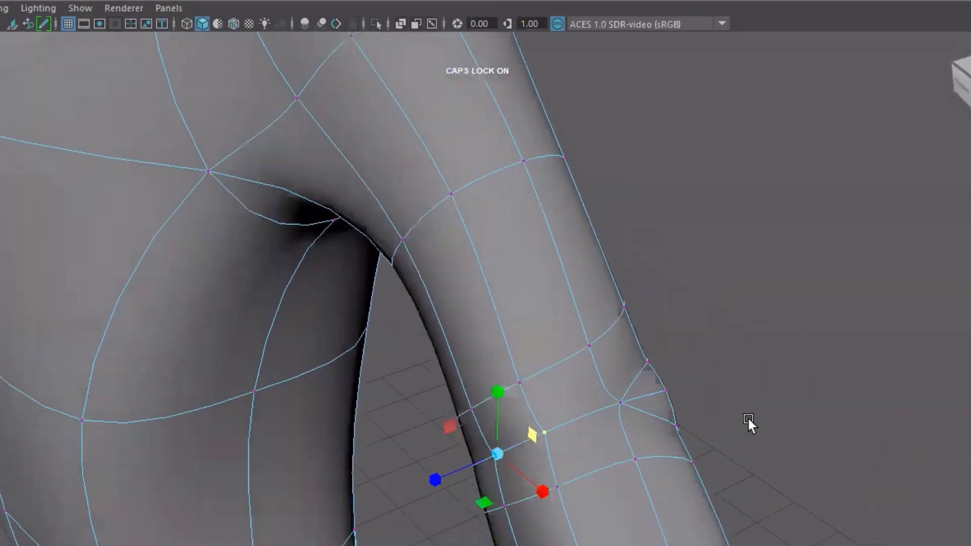
pyautogui.press('w')
pyautogui.click(497, 454)
pyautogui.moveTo(443, 477); pyautogui.dragTo(431, 482)
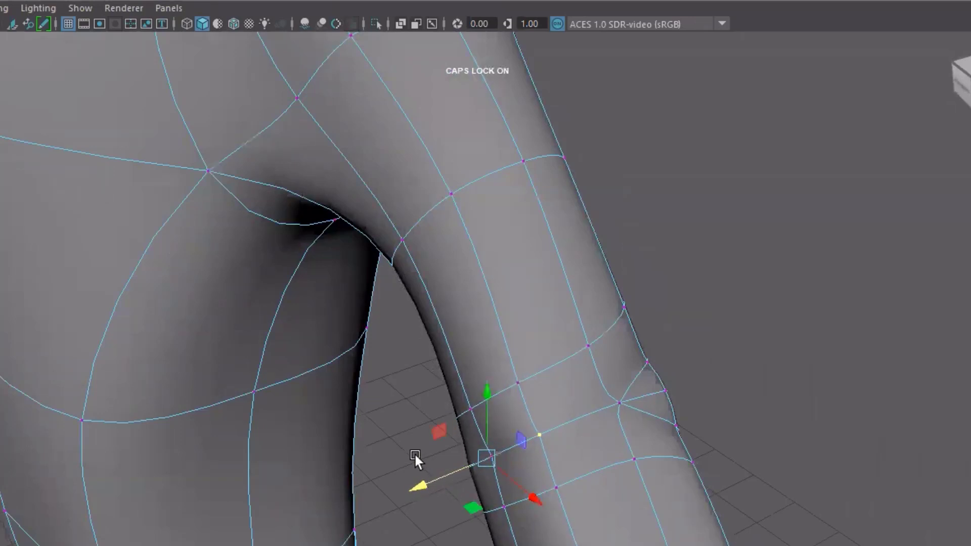
pyautogui.click(410, 430)
# - Turn off the smooth preview and scale the front-inner and front-outer vertices of the middle elbow loop closer together across the arm's width
pyautogui.keyDown('alt'); pyautogui.moveTo(417, 427); pyautogui.dragTo(460, 513, button='middle'); pyautogui.keyUp('alt')
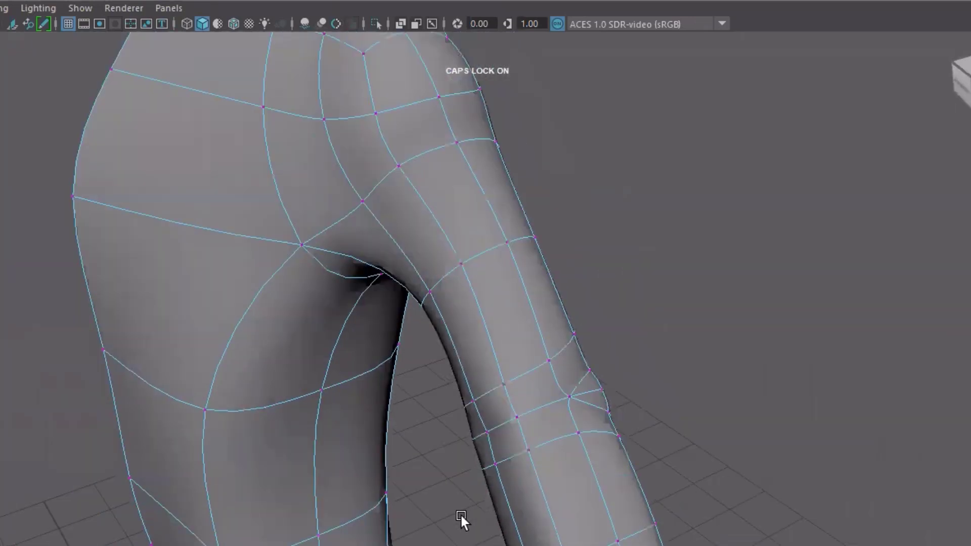
pyautogui.keyDown('alt'); pyautogui.moveTo(460, 513); pyautogui.dragTo(348, 495); pyautogui.keyUp('alt')
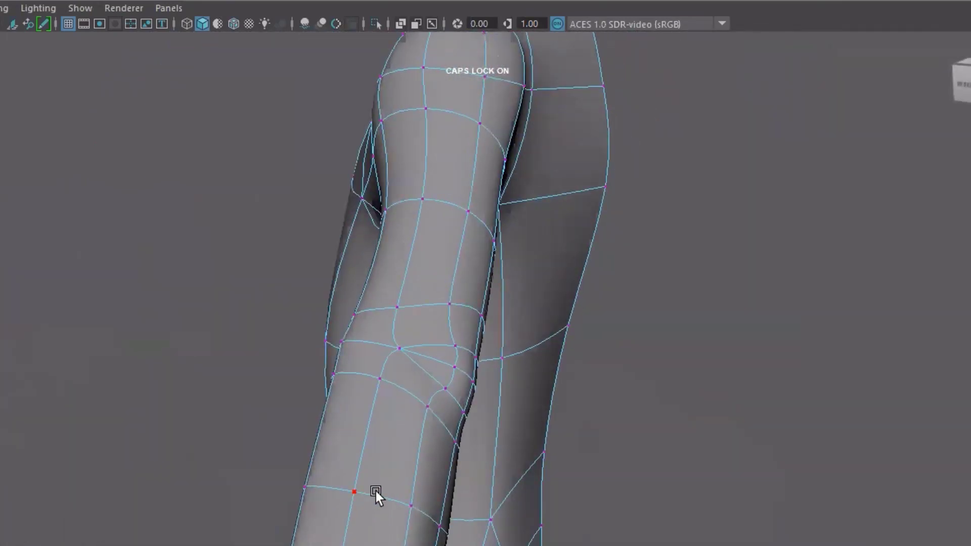
pyautogui.keyDown('alt'); pyautogui.moveTo(384, 411); pyautogui.dragTo(405, 453); pyautogui.keyUp('alt')
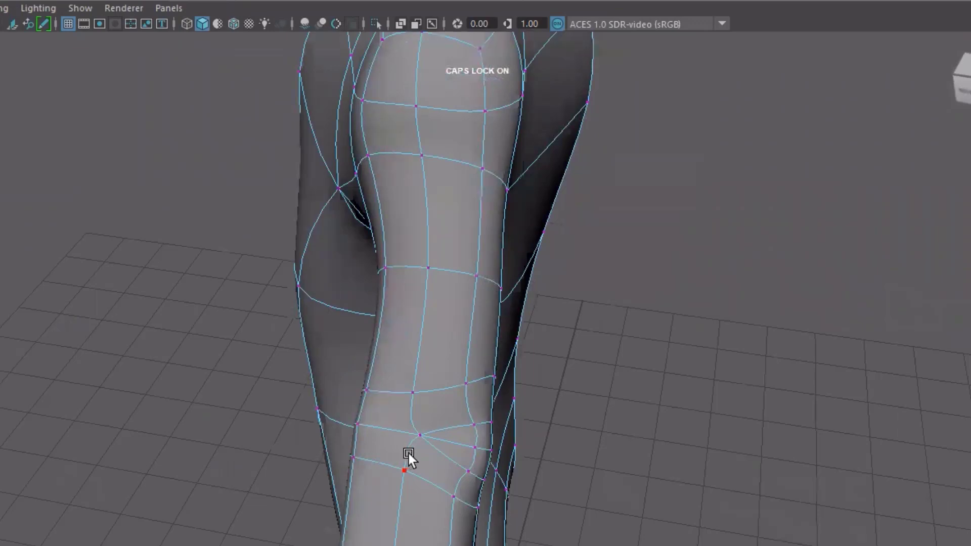
pyautogui.press('1')
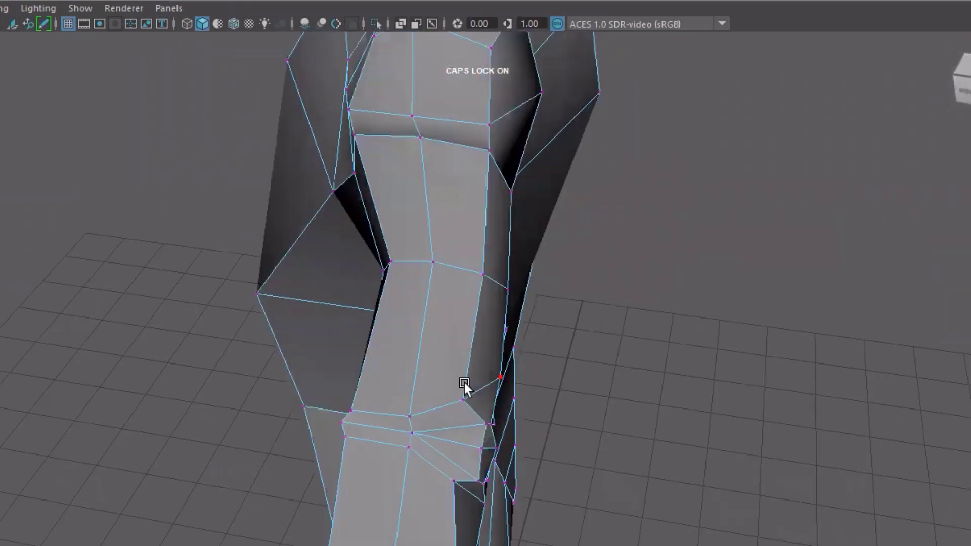
pyautogui.keyDown('alt'); pyautogui.moveTo(462, 517); pyautogui.dragTo(673, 438); pyautogui.keyUp('alt')
pyautogui.scroll(2, 671, 276)
pyautogui.click(683, 242)
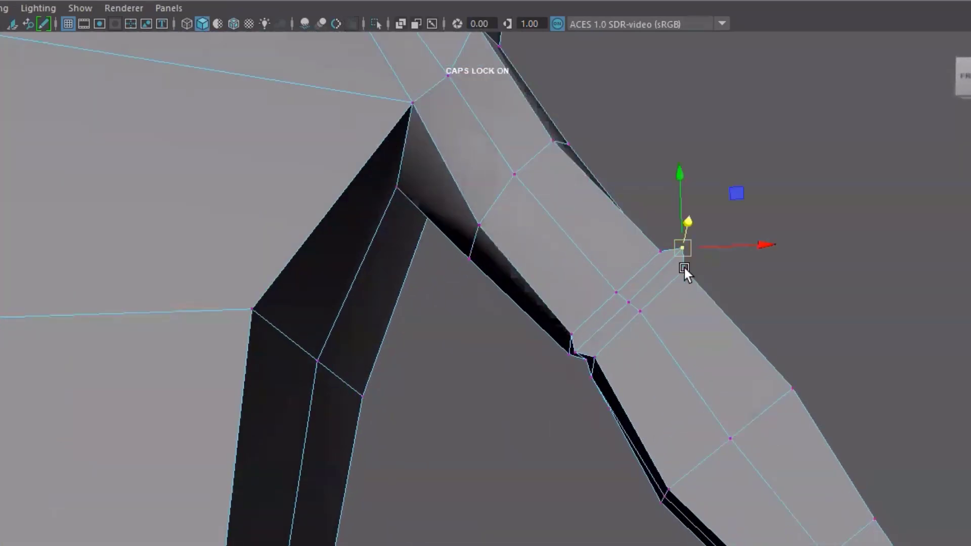
pyautogui.keyDown('shift'); pyautogui.click(572, 353); pyautogui.keyUp('shift')
pyautogui.keyDown('alt'); pyautogui.moveTo(686, 412); pyautogui.dragTo(756, 487); pyautogui.keyUp('alt')
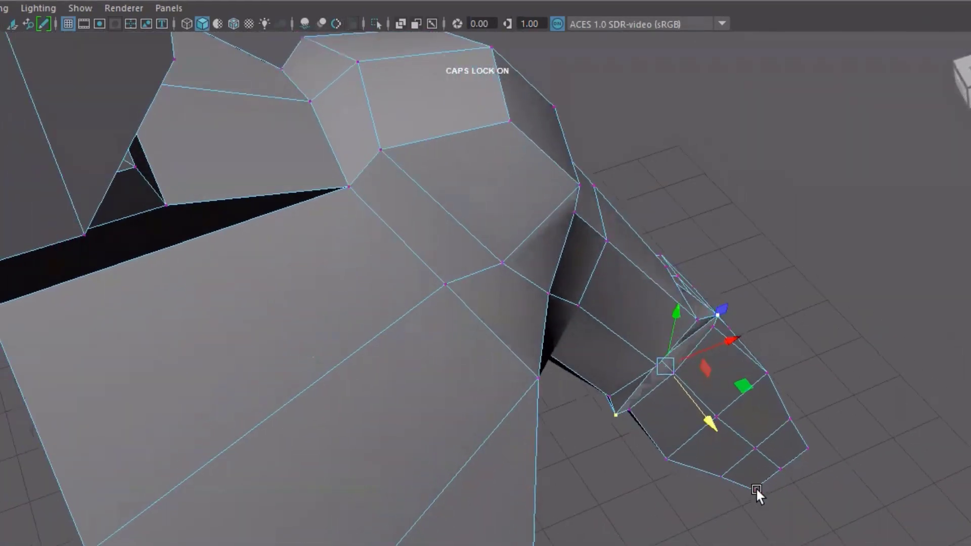
pyautogui.press('r')
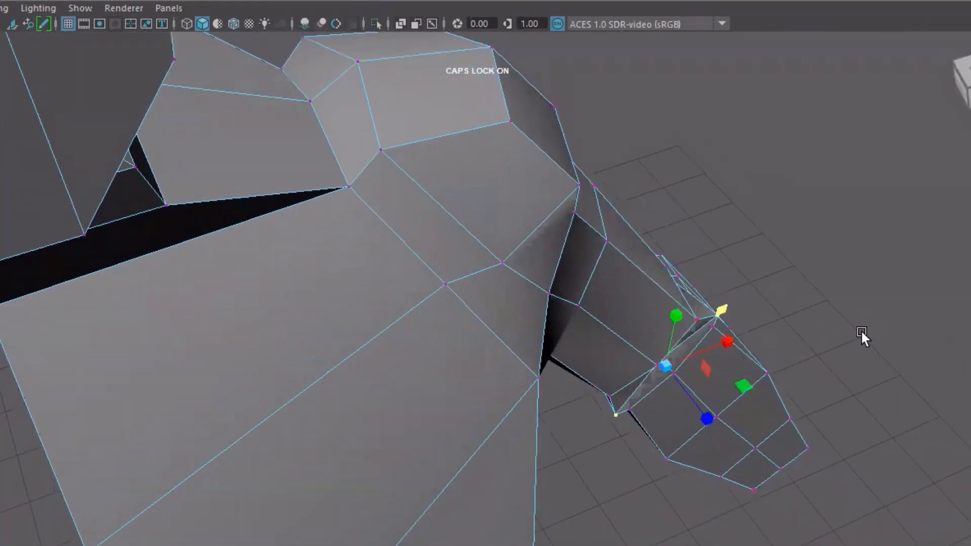
pyautogui.keyDown('alt'); pyautogui.moveTo(791, 389); pyautogui.dragTo(730, 330); pyautogui.keyUp('alt')
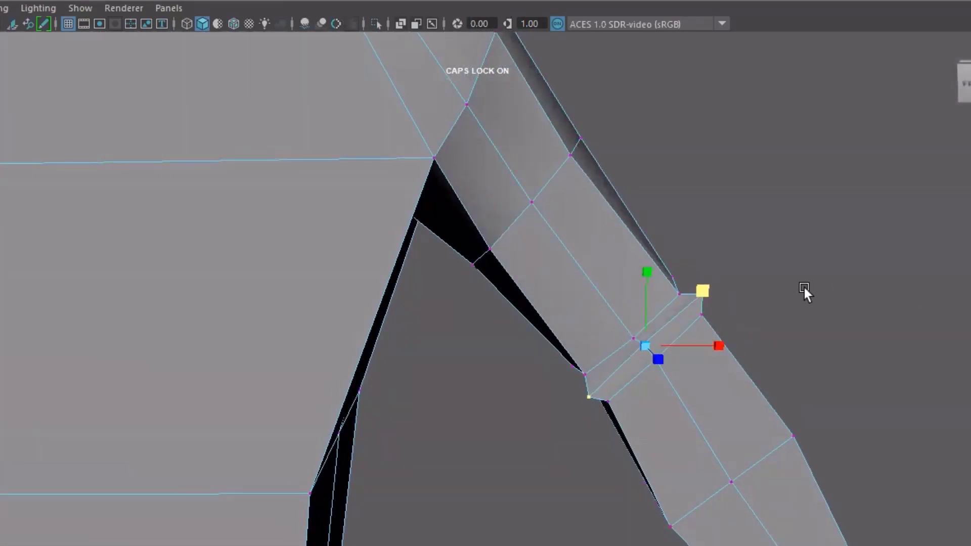
pyautogui.moveTo(703, 290); pyautogui.dragTo(697, 299)
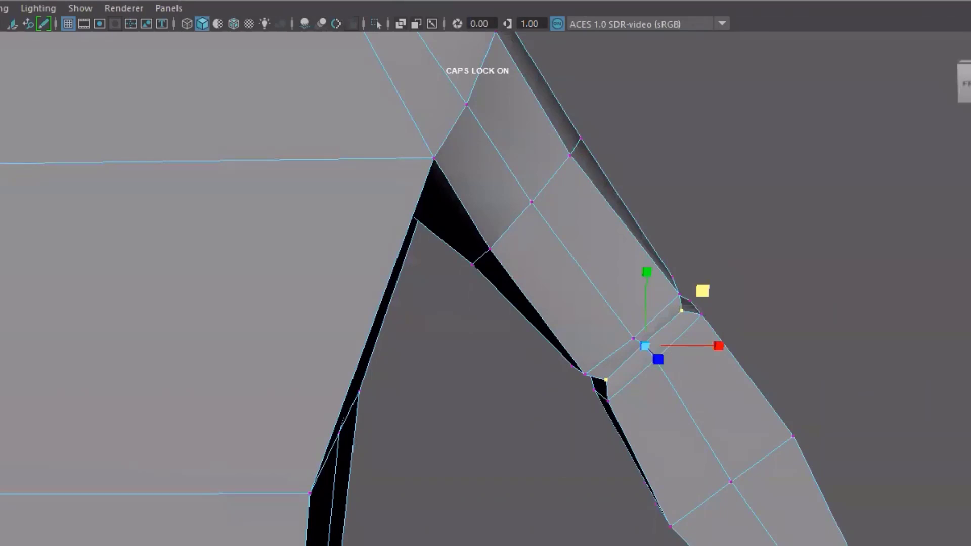
# - Return to object mode, turn the smooth preview back on and inspect the elbow from the front
pyautogui.press('F8')
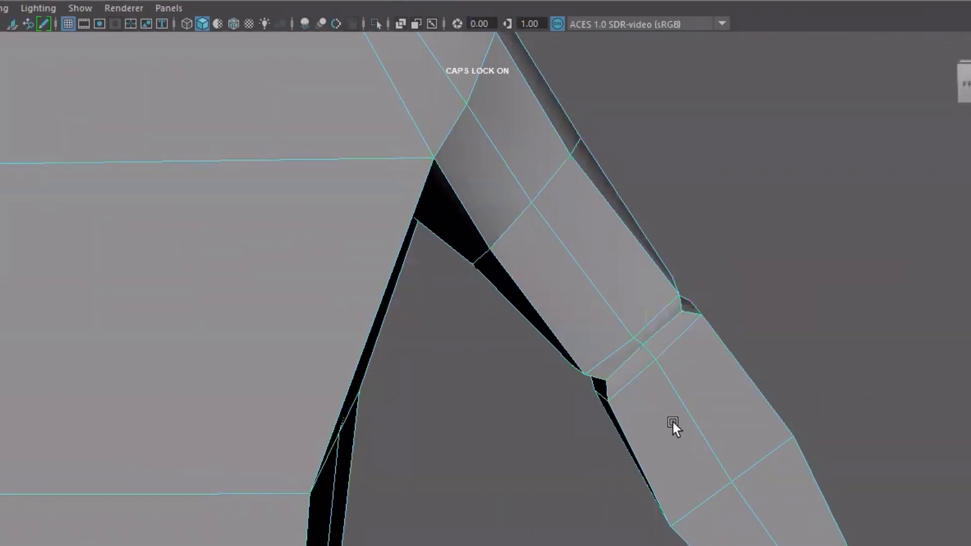
pyautogui.press('3')
pyautogui.click(830, 358)
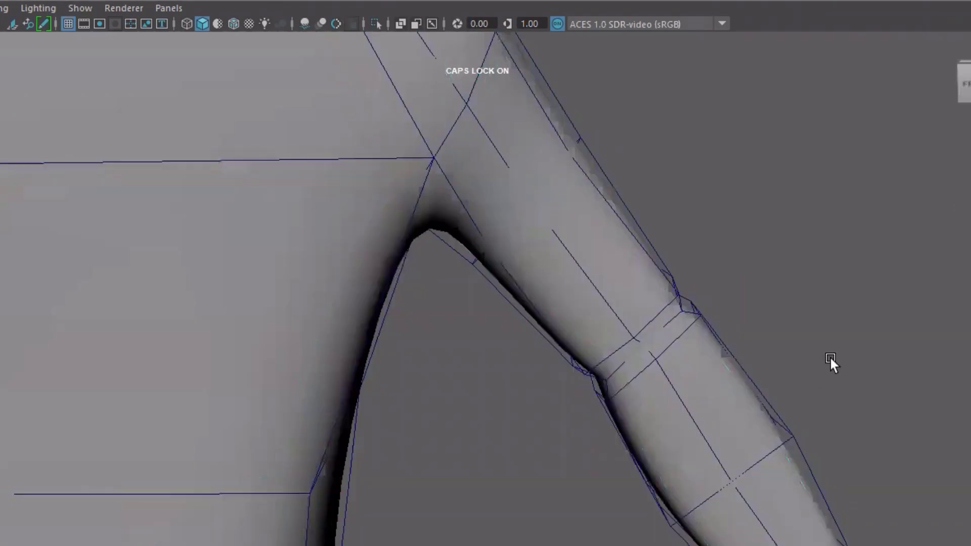
pyautogui.keyDown('alt'); pyautogui.moveTo(839, 371); pyautogui.dragTo(821, 347); pyautogui.keyUp('alt')
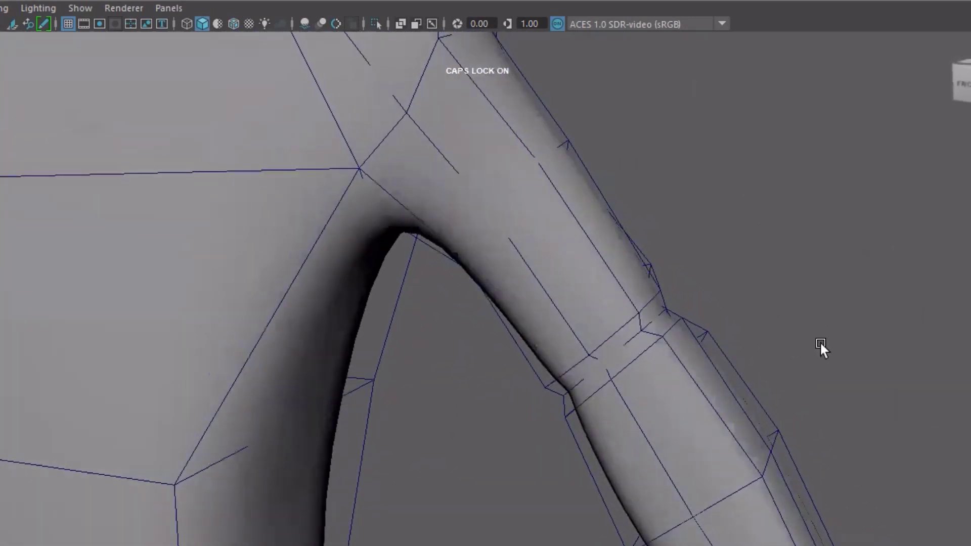
# - Select the two forearm edge loops and round them with Circularize Components at its default settings
pyautogui.click(717, 494)
pyautogui.click(720, 508)
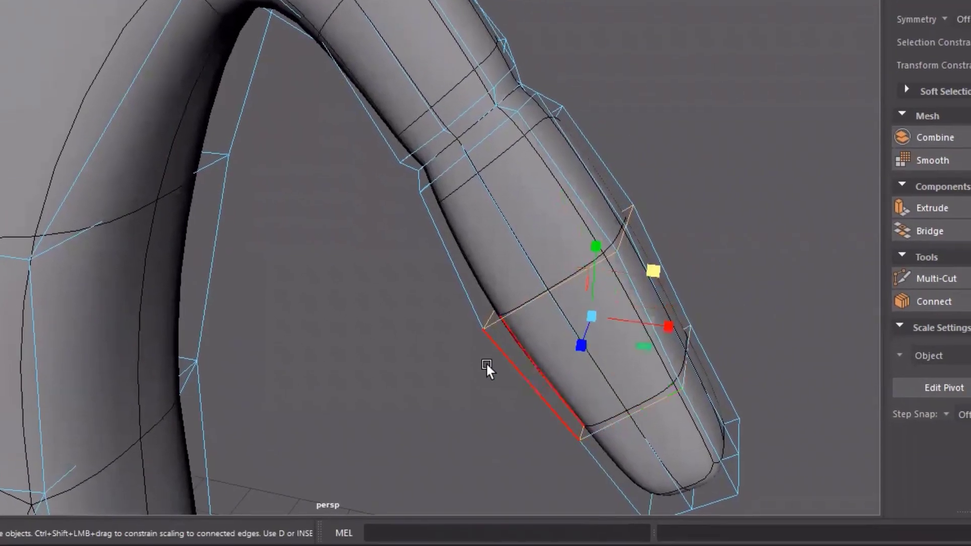
pyautogui.keyDown('alt'); pyautogui.moveTo(487, 367); pyautogui.dragTo(489, 220, button='middle'); pyautogui.keyUp('alt')
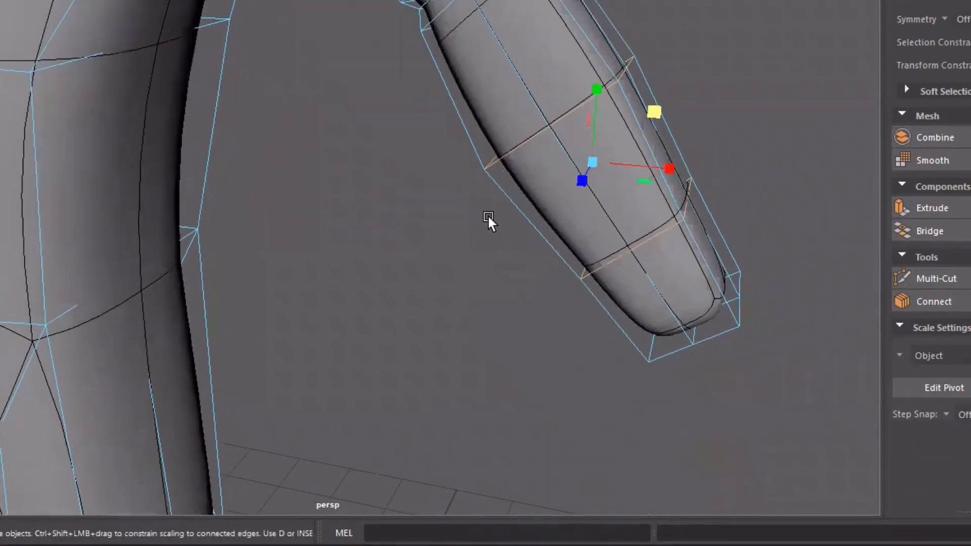
pyautogui.keyDown('shift'); pyautogui.rightClick(518, 220); pyautogui.keyUp('shift')
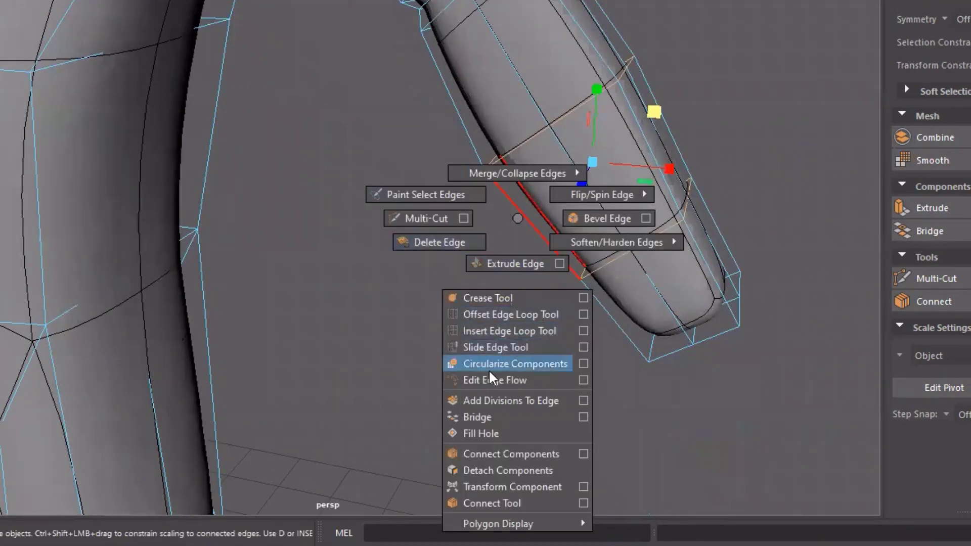
pyautogui.click(512, 365)
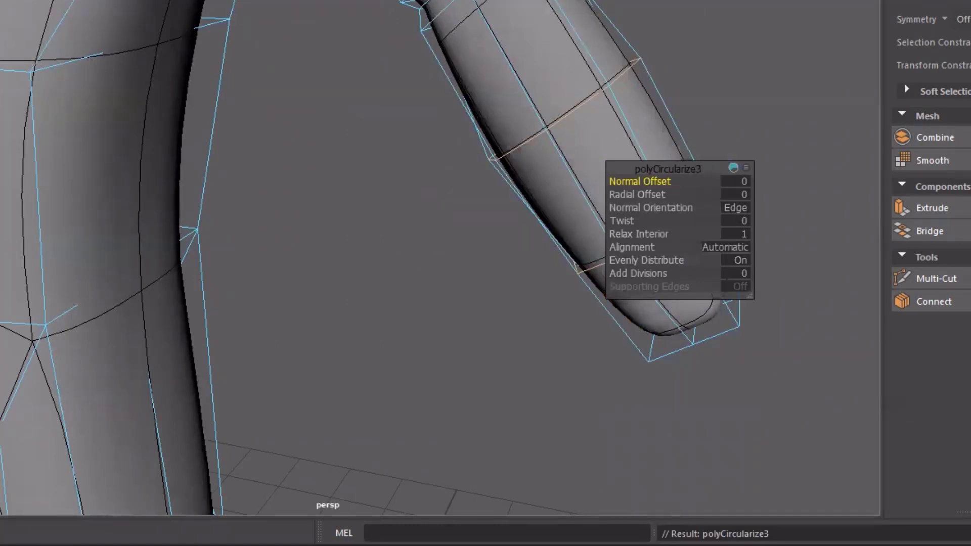
pyautogui.press('w')
pyautogui.click(829, 89)
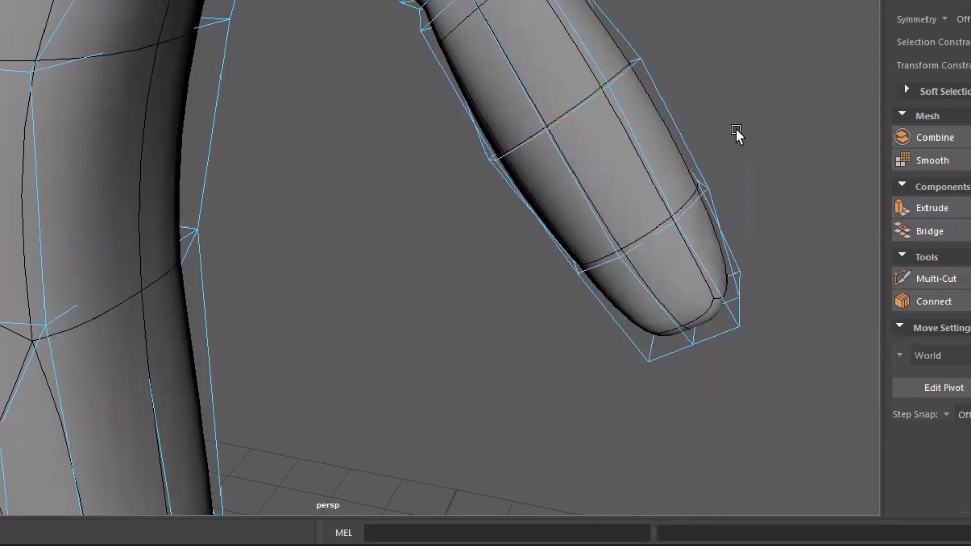
# - Select the upper forearm edge loop in the front view and scale it inward in that plane to fit the reference outline
pyautogui.keyDown('alt'); pyautogui.moveTo(736, 129); pyautogui.dragTo(603, 141); pyautogui.keyUp('alt')
pyautogui.press('space')
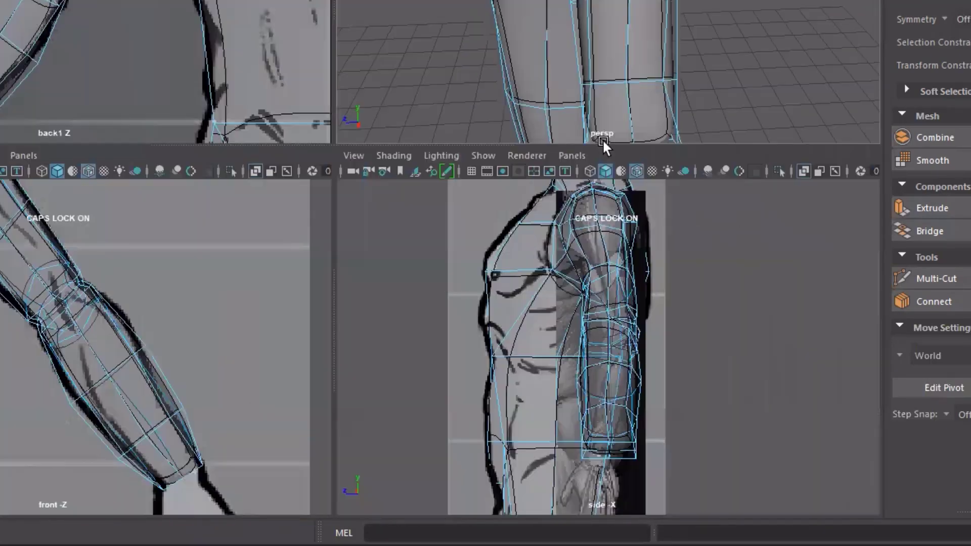
pyautogui.press('space')
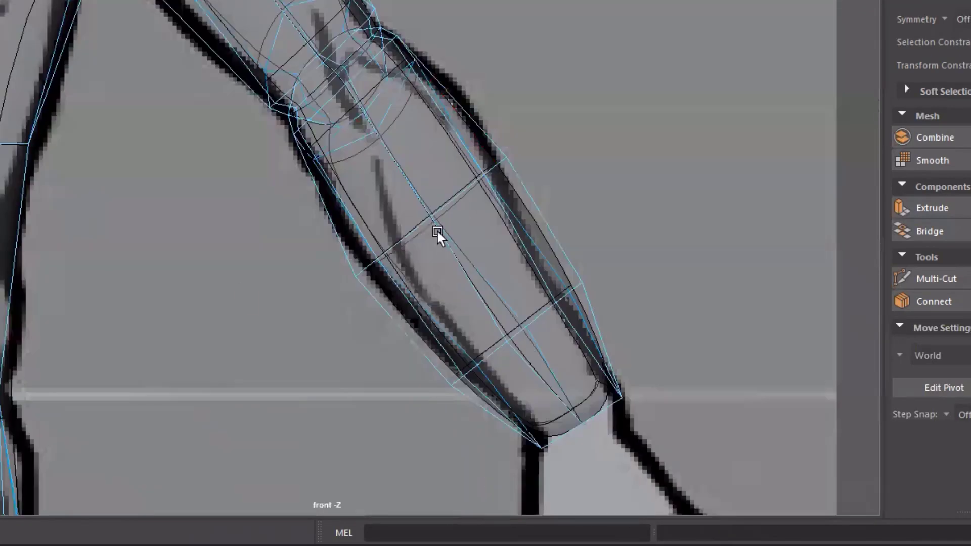
pyautogui.click(464, 206)
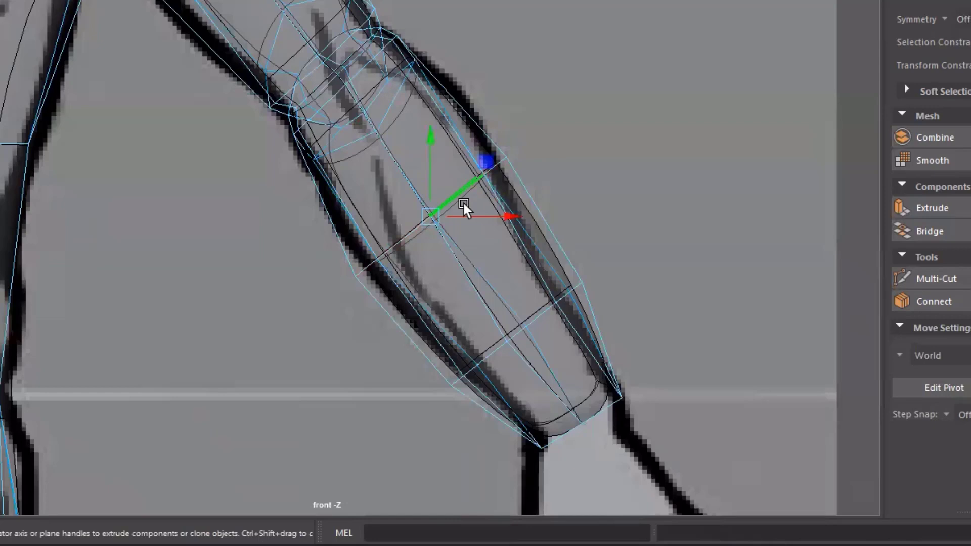
pyautogui.press('r')
pyautogui.moveTo(485, 163)
pyautogui.mouseDown()
pyautogui.moveTo(477, 173)
pyautogui.moveTo(485, 164)
pyautogui.mouseUp()
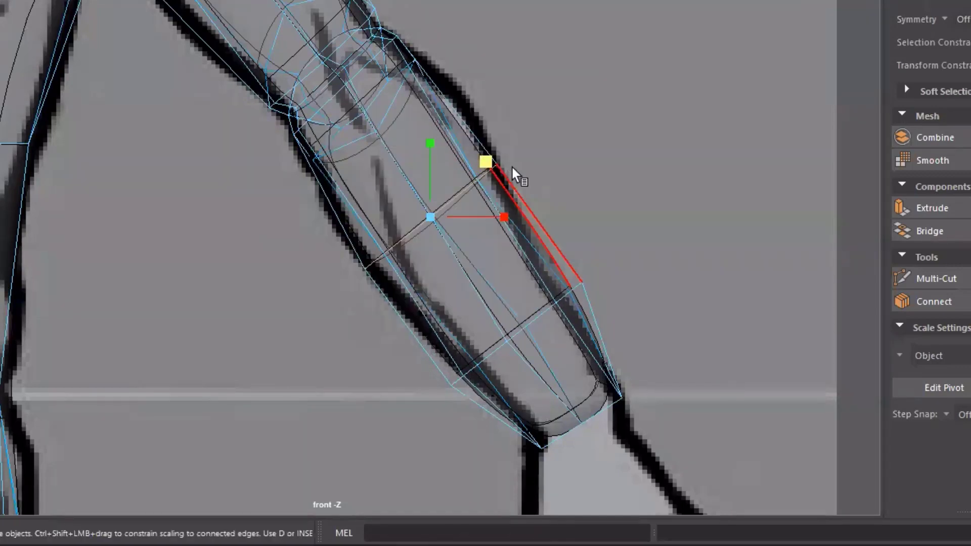
# - Narrow the upper forearm loop along the depth axis in the side view to match the reference arm
pyautogui.press('space')
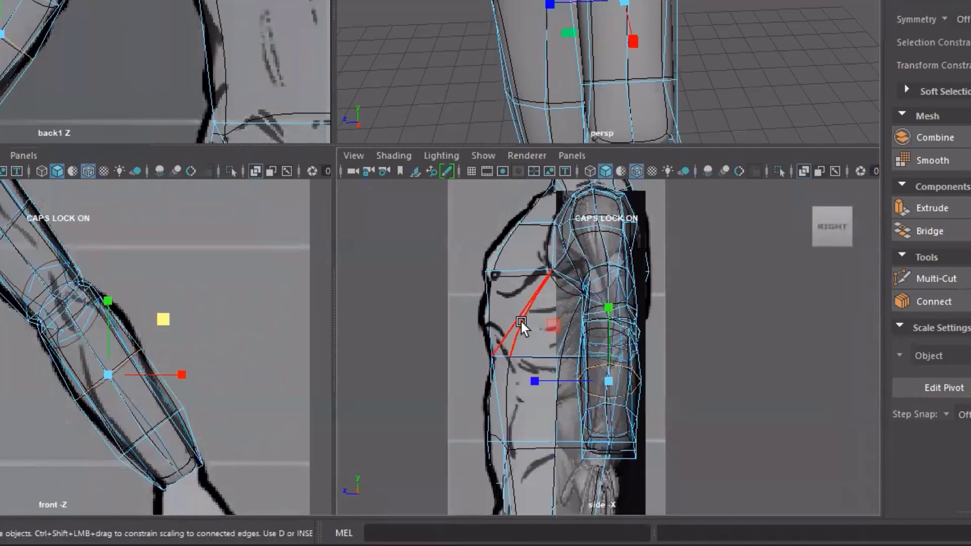
pyautogui.press('space')
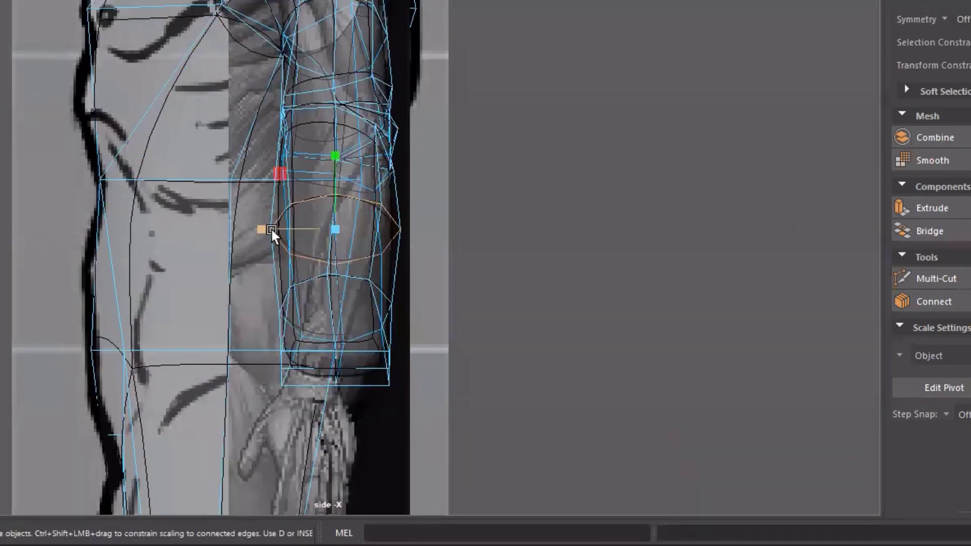
pyautogui.moveTo(272, 231); pyautogui.dragTo(290, 233)
# - Select the lower forearm edge loop near the wrist and narrow it along the depth axis in the side view
pyautogui.press('space')
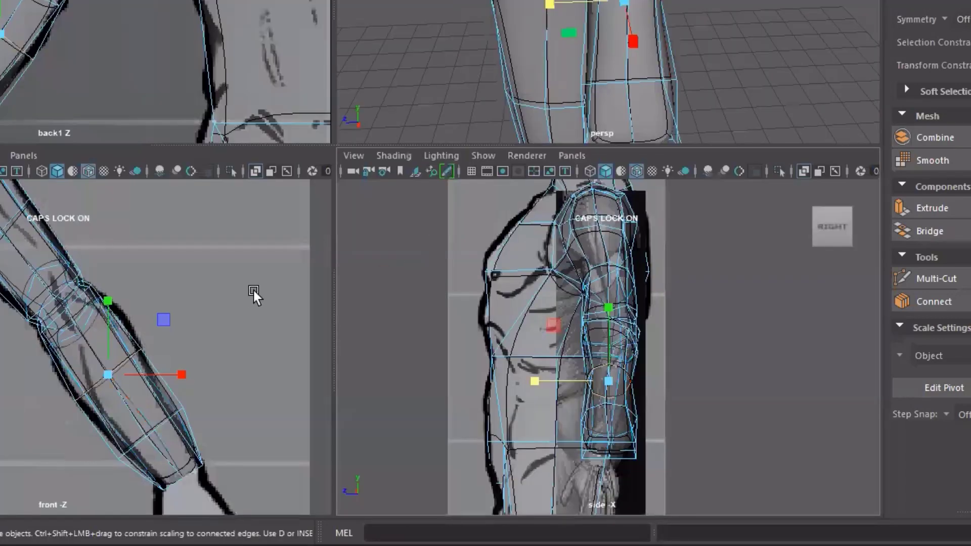
pyautogui.press('space')
pyautogui.keyDown('alt'); pyautogui.moveTo(459, 293); pyautogui.dragTo(396, 115, button='middle'); pyautogui.keyUp('alt')
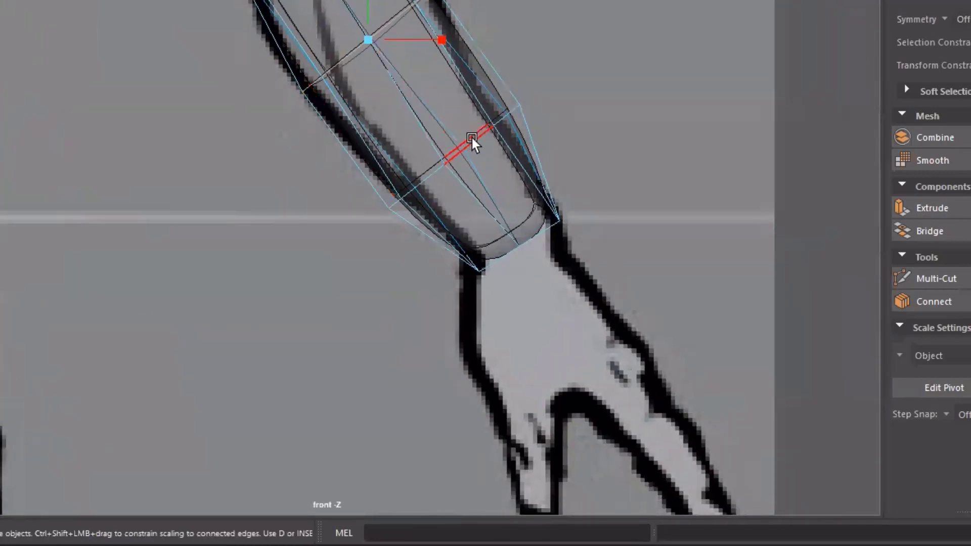
pyautogui.click(472, 144)
pyautogui.press('space')
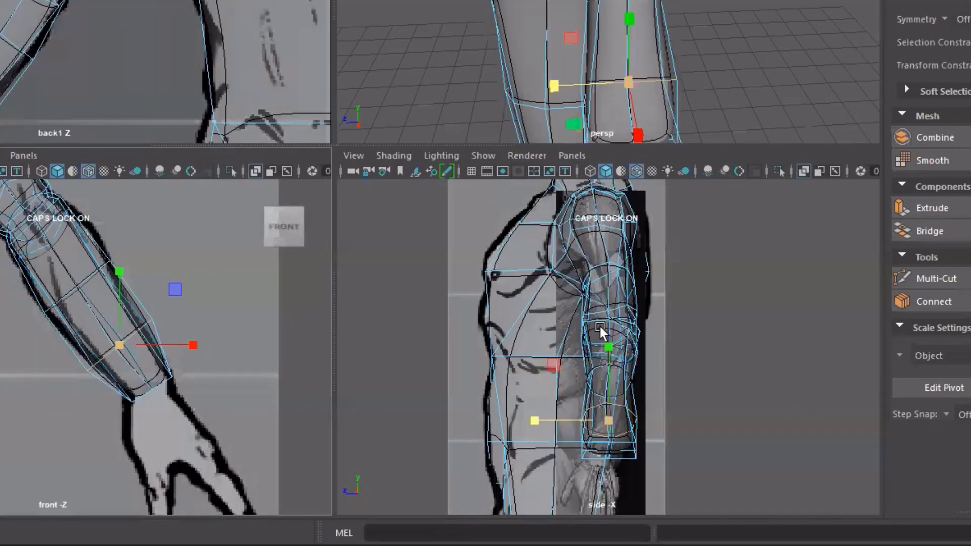
pyautogui.press('space')
pyautogui.moveTo(260, 311); pyautogui.dragTo(200, 320)
# - Scale the lower forearm loop slightly inward in the front plane from the perspective view
pyautogui.press('space')
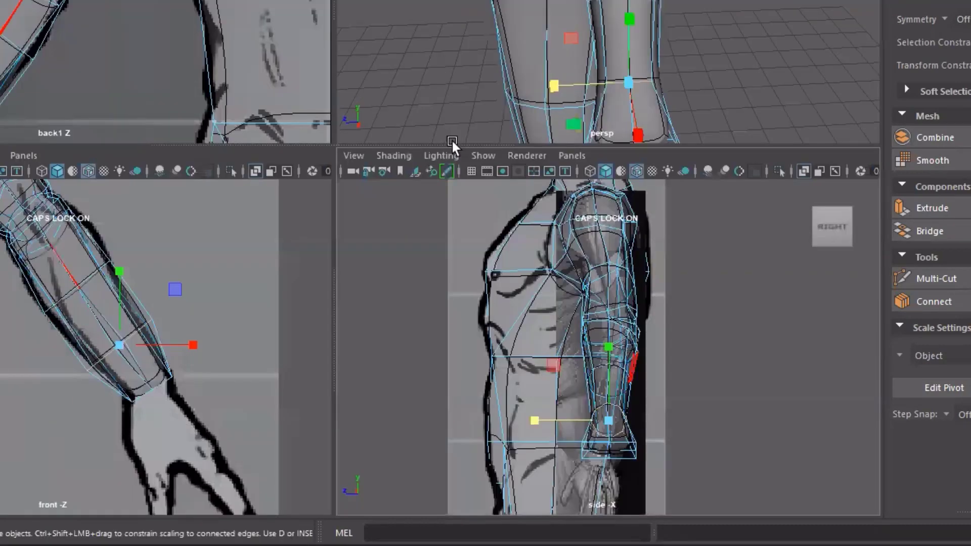
pyautogui.press('space')
pyautogui.keyDown('alt'); pyautogui.moveTo(456, 266); pyautogui.dragTo(540, 288); pyautogui.keyUp('alt')
pyautogui.moveTo(637, 139)
pyautogui.mouseDown()
pyautogui.moveTo(646, 141)
pyautogui.moveTo(633, 147)
pyautogui.moveTo(672, 130)
pyautogui.moveTo(632, 145)
pyautogui.mouseUp()
pyautogui.press('space')
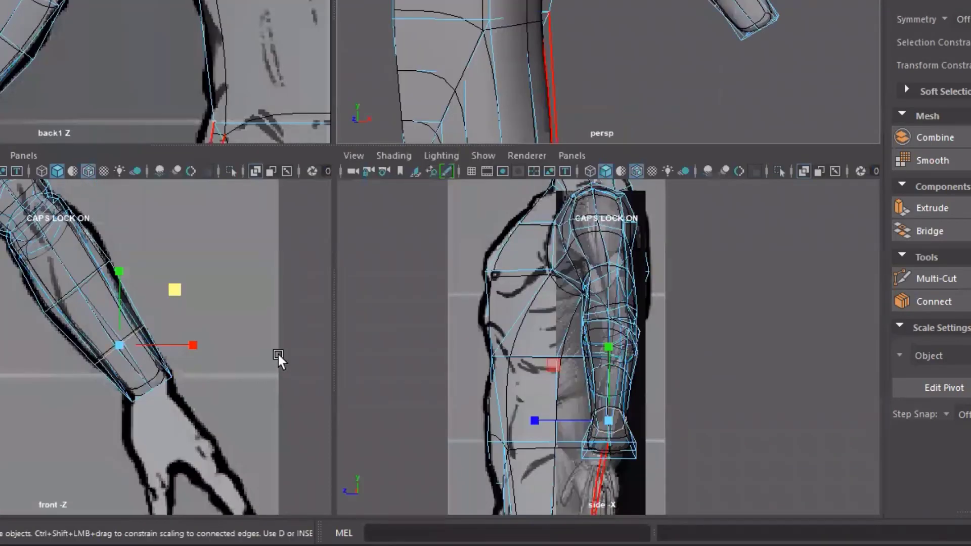
# - Scale the lower forearm edge loop slightly inward in the front view to fit the reference outline and save the scene
pyautogui.press('space')
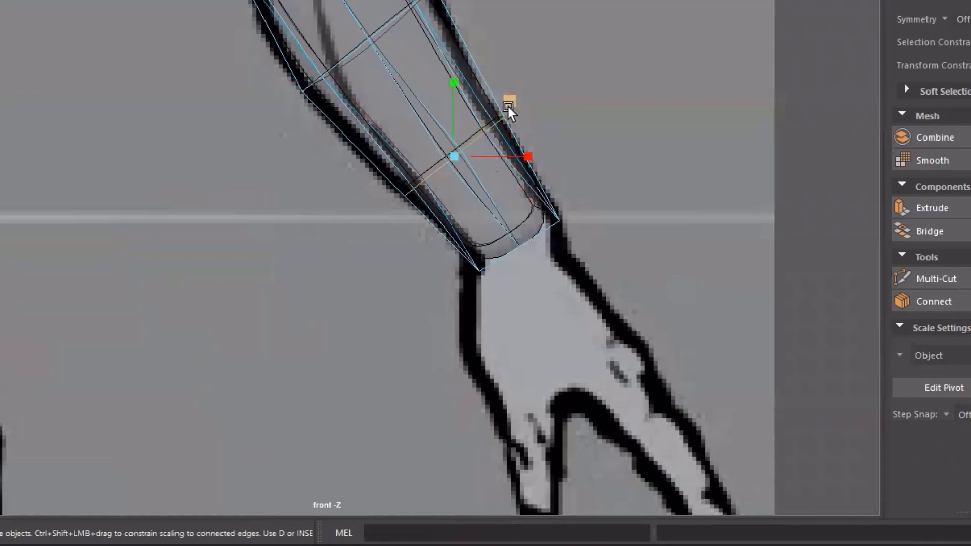
pyautogui.click(508, 107)
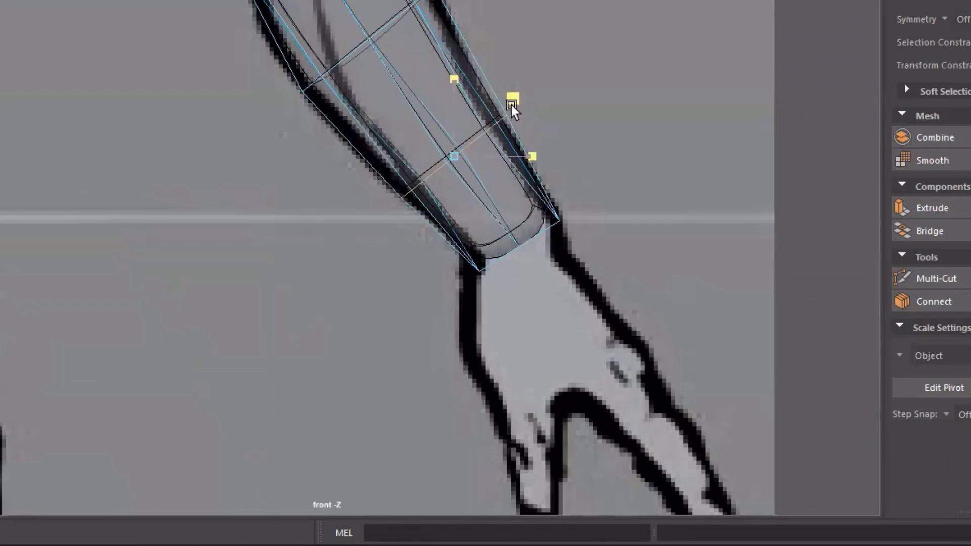
pyautogui.moveTo(512, 107)
pyautogui.mouseDown()
pyautogui.moveTo(535, 98)
pyautogui.moveTo(510, 114)
pyautogui.mouseUp()
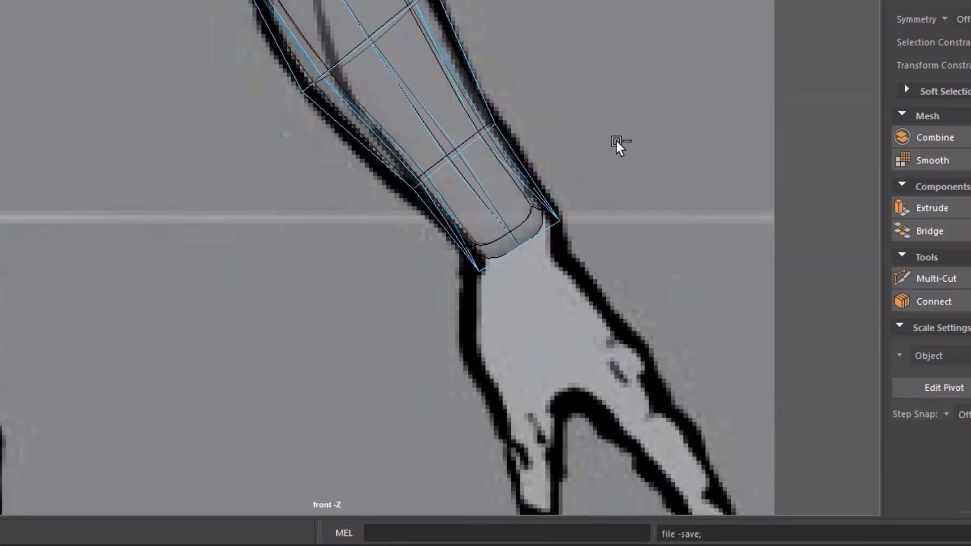
pyautogui.press('space')
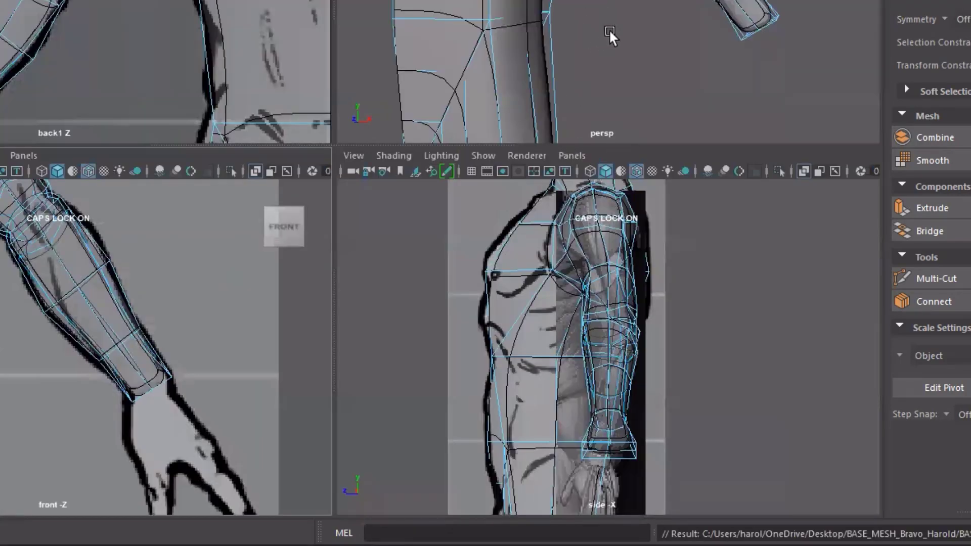
# - Save the scene again and switch the mesh to smooth preview without the cage to check the arm in perspective
pyautogui.press('space')
pyautogui.keyDown('alt'); pyautogui.moveTo(535, 188); pyautogui.dragTo(471, 205); pyautogui.keyUp('alt')
pyautogui.scroll(-1, 465, 203)
pyautogui.hotkey('ctrl', 's')
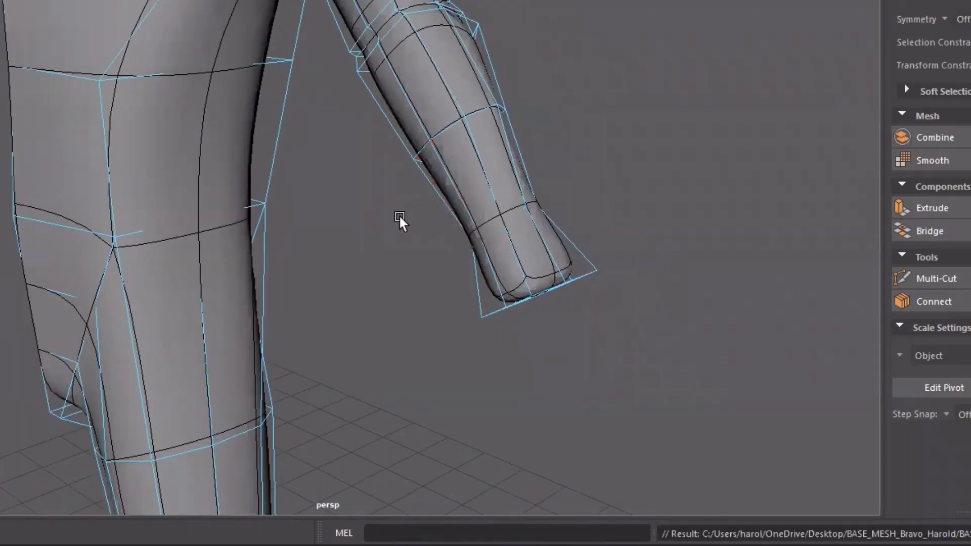
pyautogui.scroll(-1, 399, 217)
pyautogui.keyDown('alt'); pyautogui.moveTo(400, 219); pyautogui.dragTo(360, 176); pyautogui.keyUp('alt')
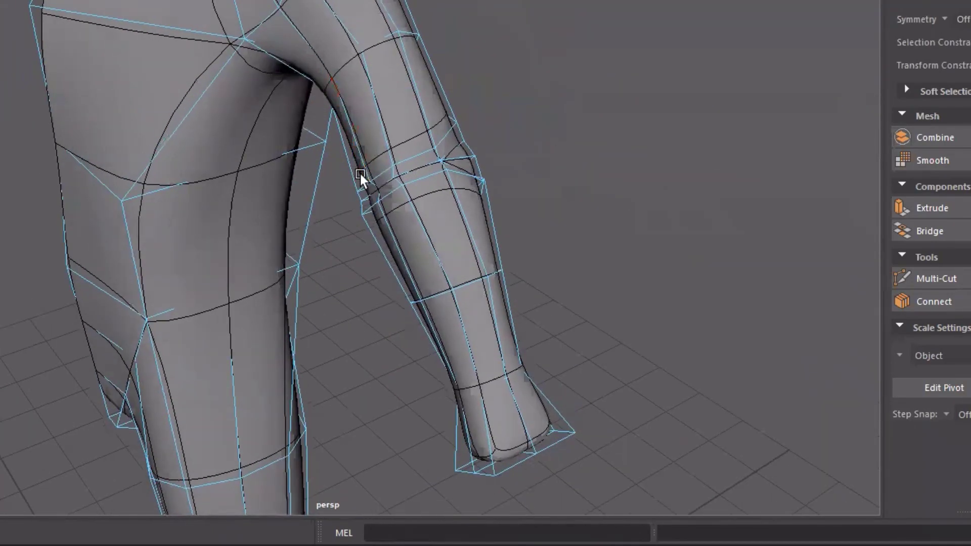
pyautogui.press('1')
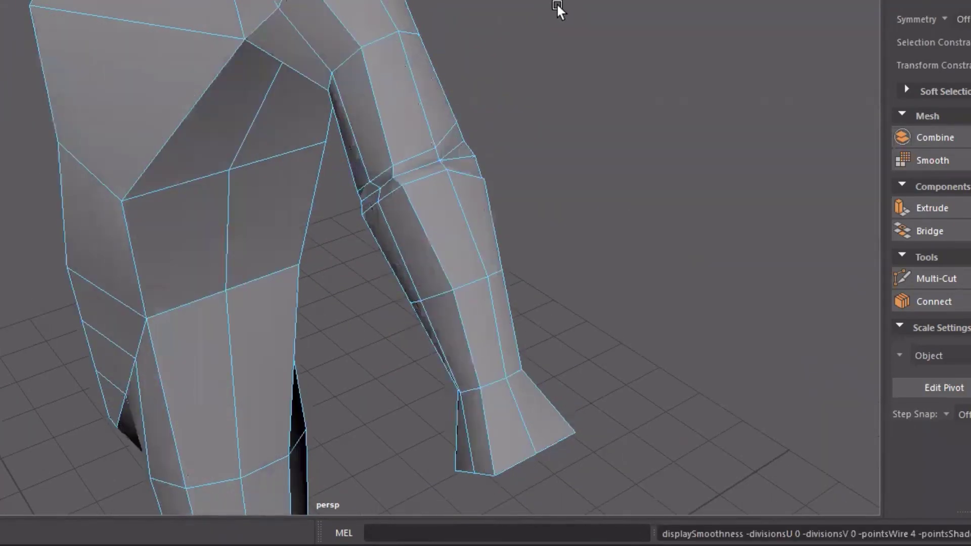
pyautogui.press('3')
pyautogui.keyDown('alt'); pyautogui.moveTo(519, 58); pyautogui.dragTo(502, 152); pyautogui.keyUp('alt')
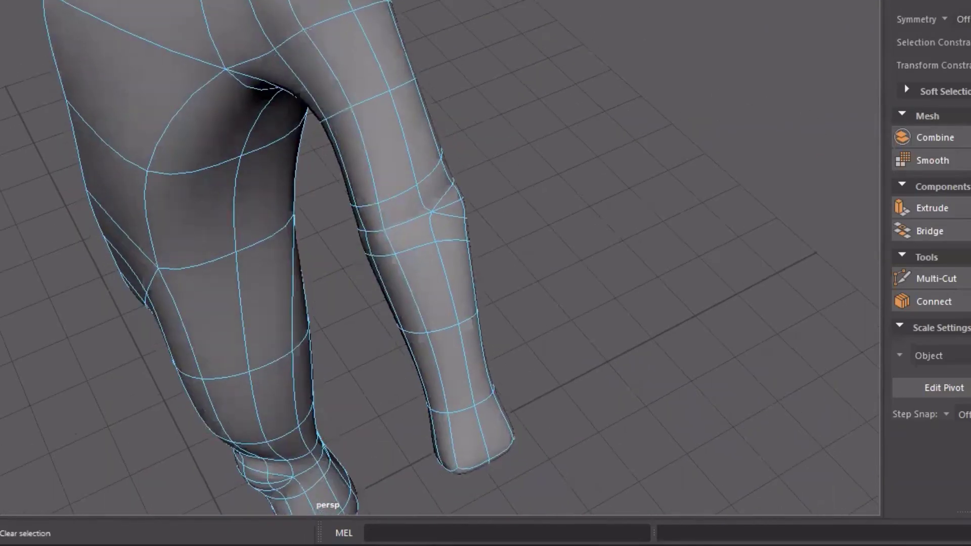
# - Try to move the inner upper-arm vertex just below the armpit forward along the depth axis, and undo the move
pyautogui.click(322, 116)
pyautogui.press('w')
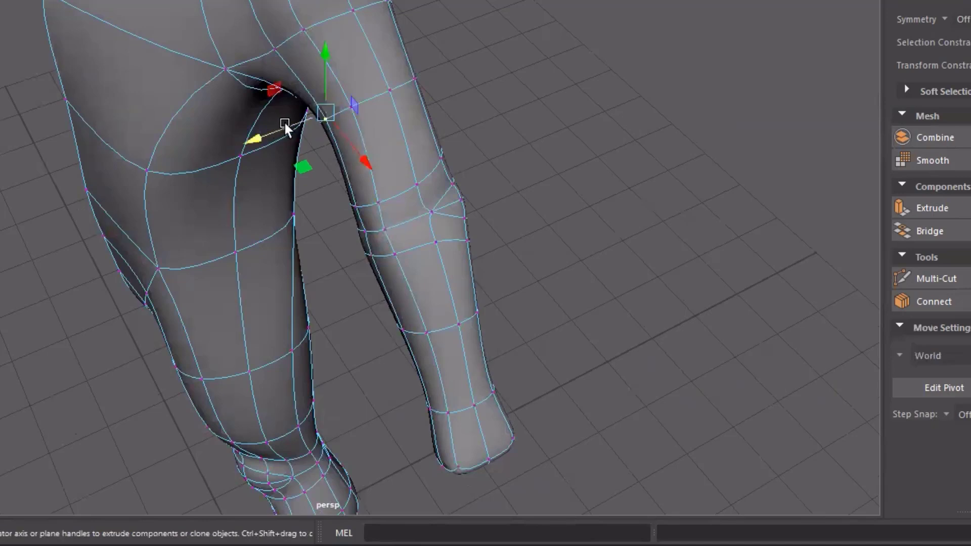
pyautogui.moveTo(268, 137); pyautogui.dragTo(230, 154)
pyautogui.keyDown('alt'); pyautogui.moveTo(390, 140); pyautogui.dragTo(441, 110); pyautogui.keyUp('alt')
pyautogui.hotkey('ctrl', 'z')
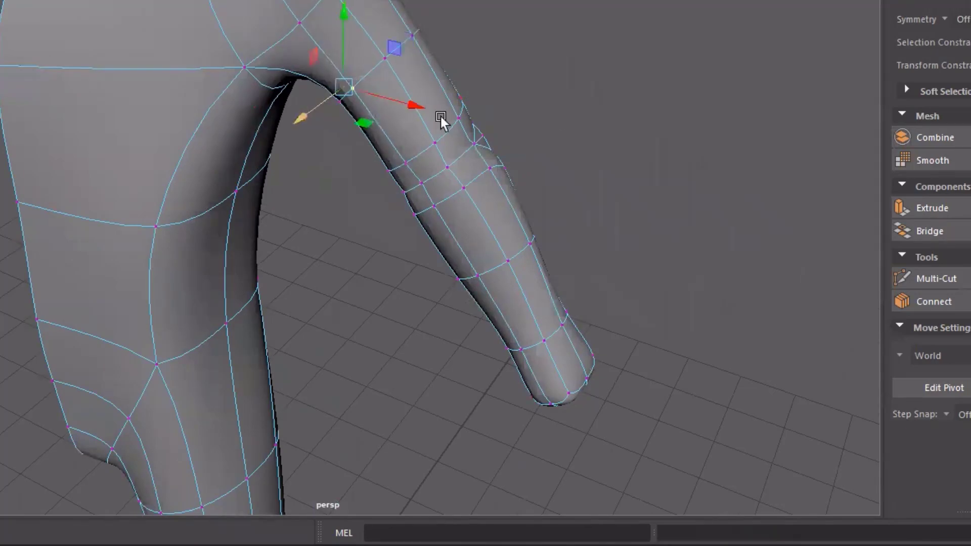
# - Move the front vertex above the armpit slightly backward along the depth axis and save the scene
pyautogui.keyDown('alt'); pyautogui.moveTo(440, 120); pyautogui.dragTo(166, 10); pyautogui.keyUp('alt')
pyautogui.click(265, 19)
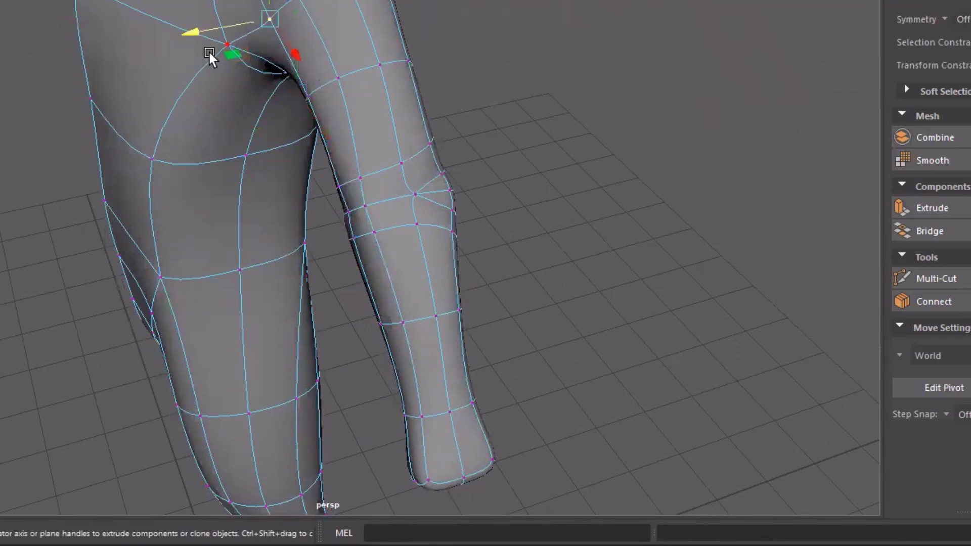
pyautogui.moveTo(216, 29); pyautogui.dragTo(239, 23)
pyautogui.click(454, 79)
pyautogui.hotkey('ctrl', 's')
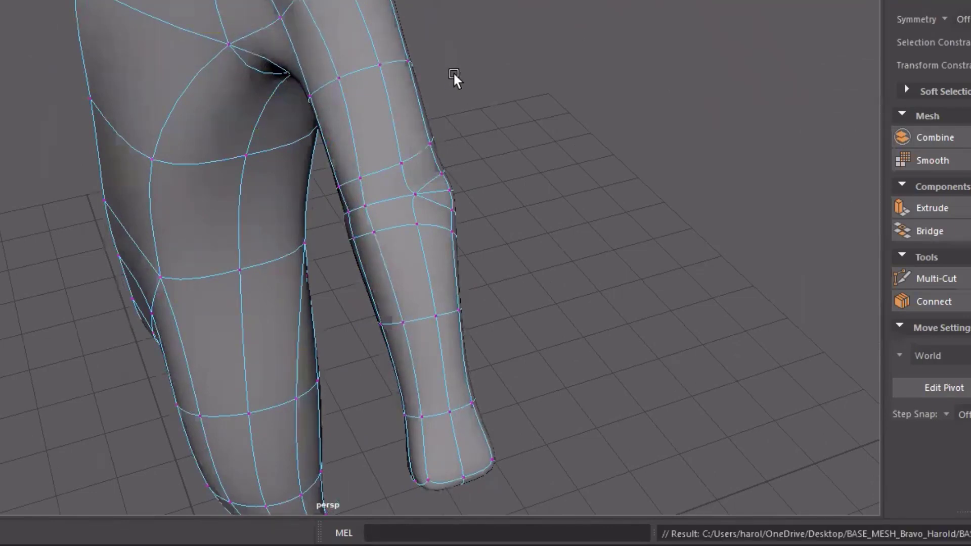
# - Turn off smooth preview, return the body mesh to object selection mode and save the scene
pyautogui.keyDown('alt'); pyautogui.moveTo(301, 143); pyautogui.dragTo(419, 158); pyautogui.keyUp('alt')
pyautogui.press('1')
pyautogui.scroll(-3, 429, 178)
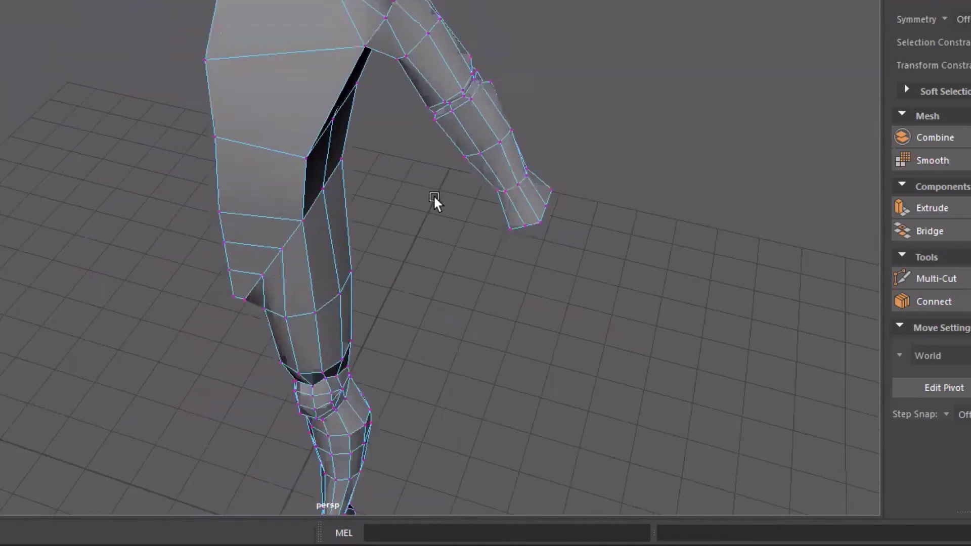
pyautogui.keyDown('alt'); pyautogui.moveTo(429, 221); pyautogui.dragTo(400, 227); pyautogui.keyUp('alt')
pyautogui.scroll(-2, 400, 225)
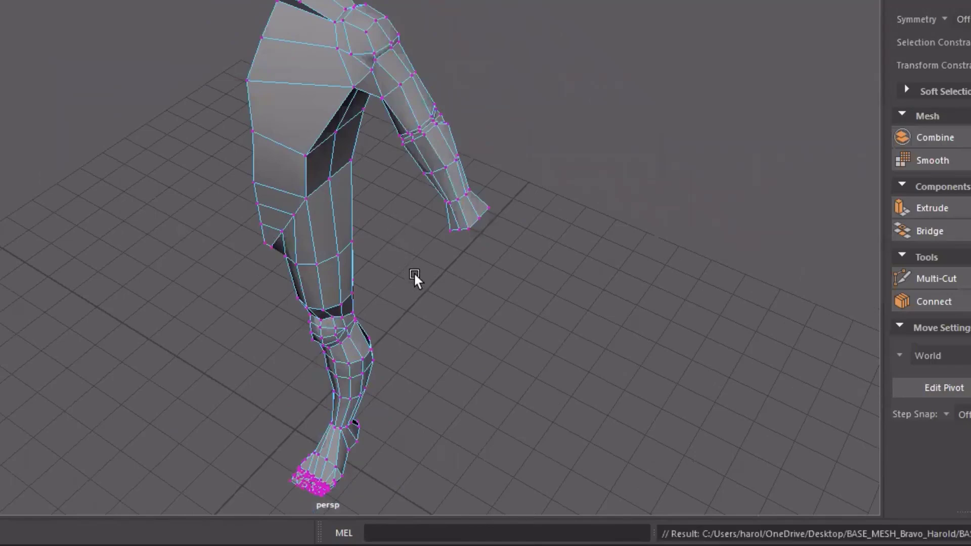
pyautogui.keyDown('alt'); pyautogui.moveTo(416, 278); pyautogui.dragTo(651, 110); pyautogui.keyUp('alt')
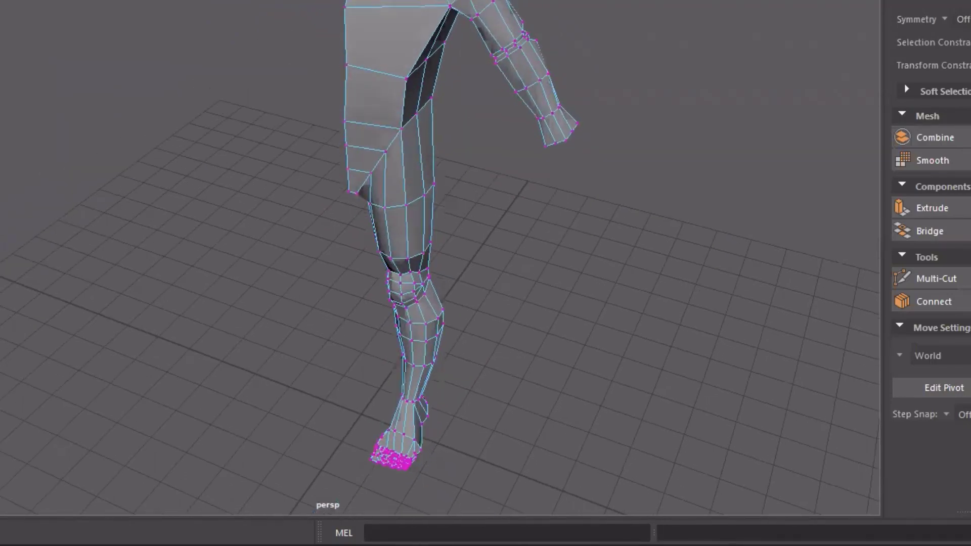
pyautogui.click(857, 118)
pyautogui.hotkey('ctrl', 's')
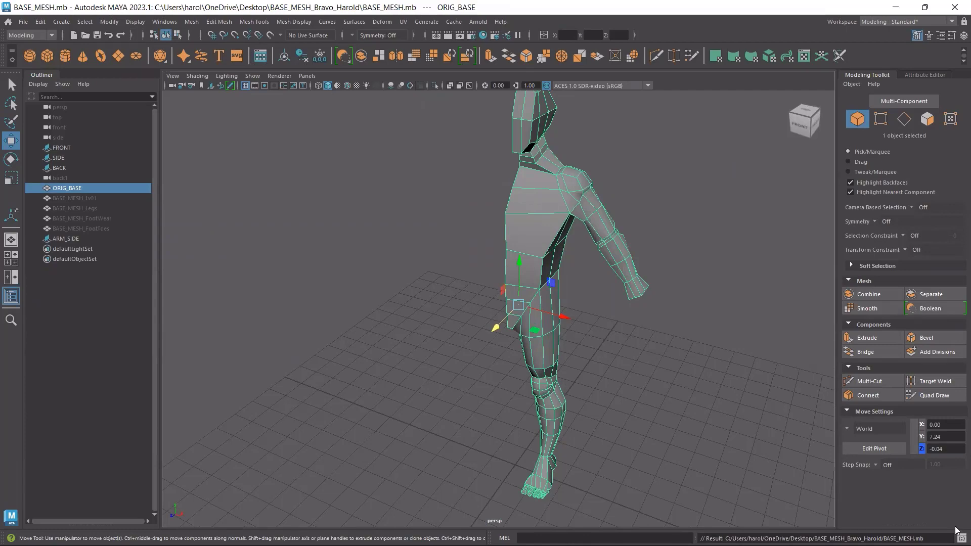
# - Select the outer upper-arm vertices just below the shoulder in the front view and move them outward toward the reference outline
pyautogui.scroll(-2, 655, 299)
pyautogui.keyDown('alt'); pyautogui.moveTo(656, 302); pyautogui.dragTo(591, 185); pyautogui.keyUp('alt')
pyautogui.keyDown('alt'); pyautogui.moveTo(590, 185); pyautogui.dragTo(575, 229, button='right'); pyautogui.keyUp('alt')
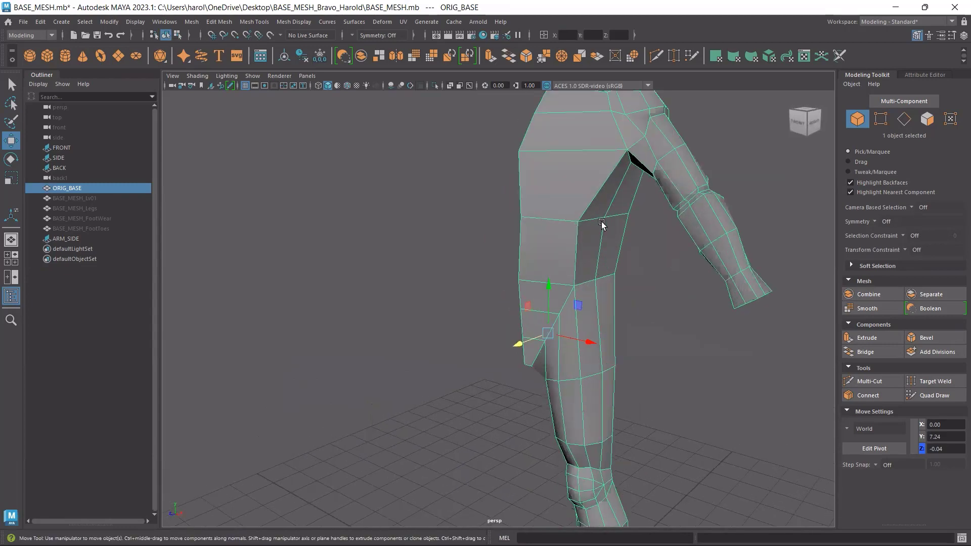
pyautogui.press('space')
pyautogui.press('space')
pyautogui.keyDown('alt'); pyautogui.moveTo(456, 247); pyautogui.dragTo(482, 413, button='right'); pyautogui.keyUp('alt')
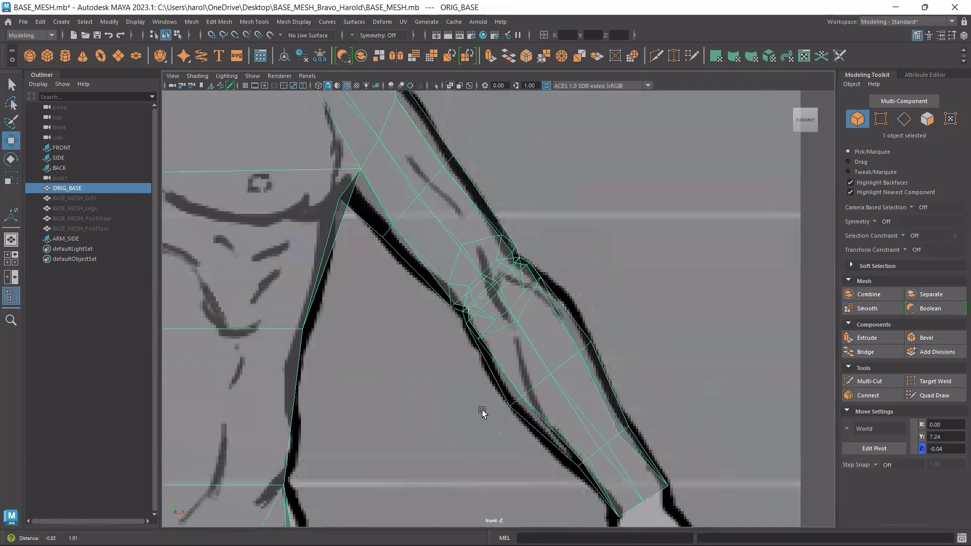
pyautogui.keyDown('alt'); pyautogui.moveTo(458, 291); pyautogui.dragTo(482, 412, button='middle'); pyautogui.keyUp('alt')
pyautogui.scroll(1, 460, 280)
pyautogui.keyDown('alt'); pyautogui.moveTo(448, 241); pyautogui.dragTo(474, 317, button='middle'); pyautogui.keyUp('alt')
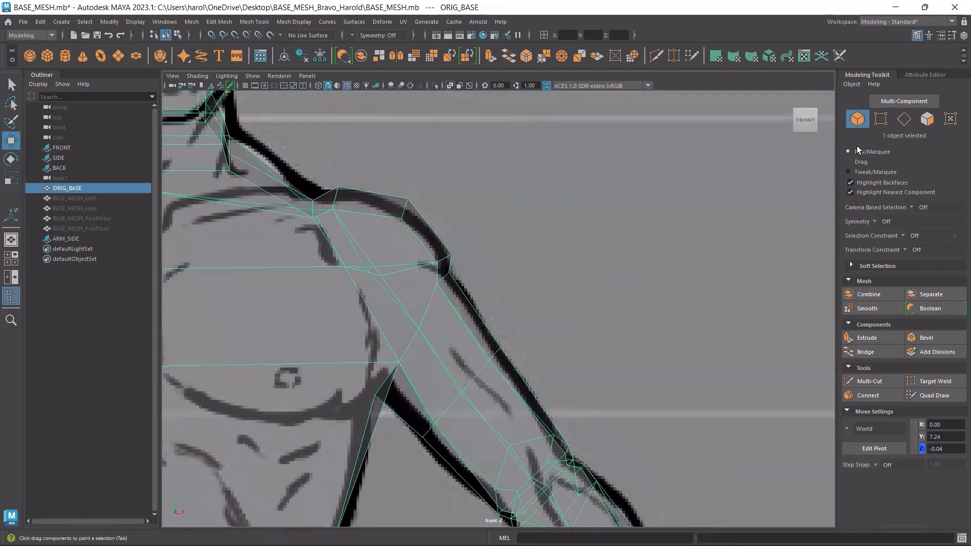
pyautogui.press('F9')
pyautogui.moveTo(428, 301); pyautogui.dragTo(481, 255)
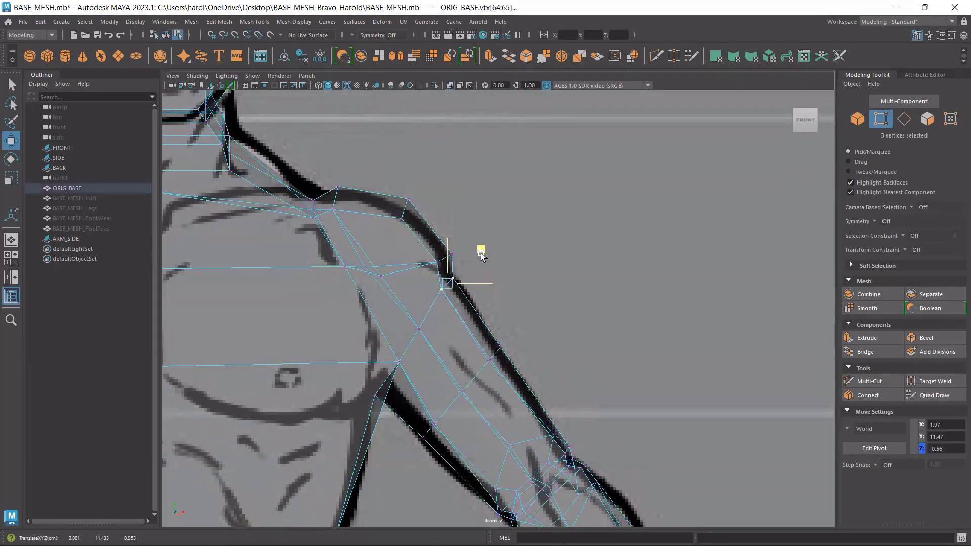
pyautogui.click(480, 232)
# - Compare the shoulder and arm wireframe with the reference drawing in the back view
pyautogui.press('space')
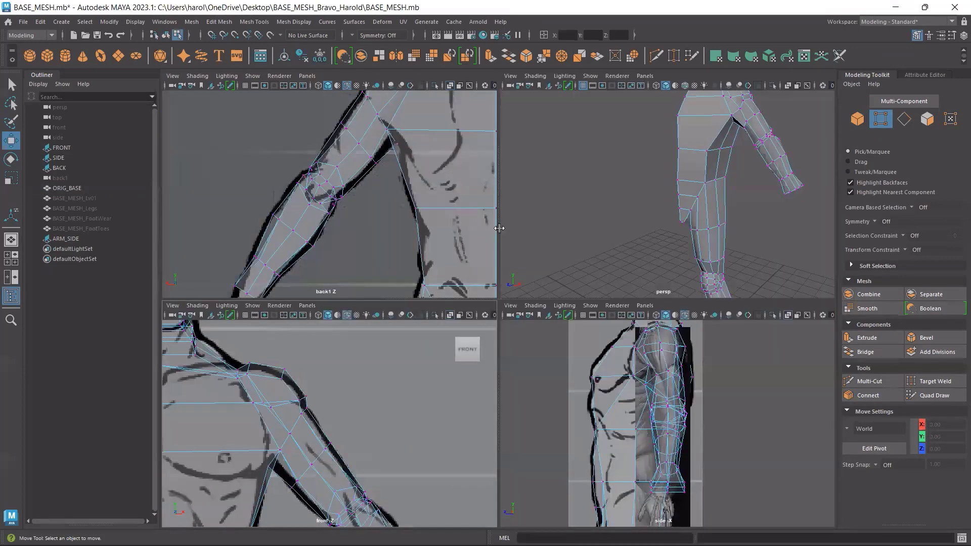
pyautogui.press('space')
pyautogui.keyDown('alt'); pyautogui.moveTo(410, 271); pyautogui.dragTo(285, 428, button='middle'); pyautogui.keyUp('alt')
pyautogui.scroll(3, 477, 226)
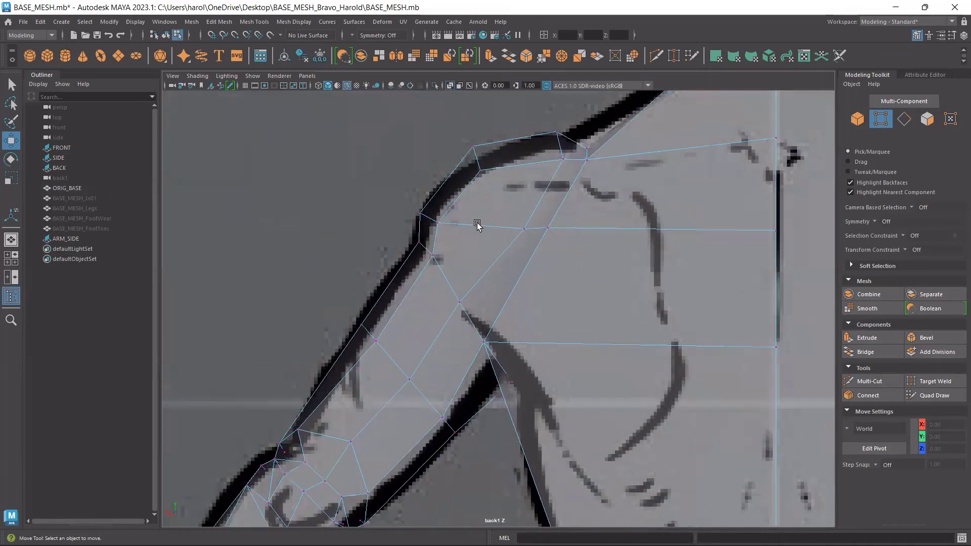
pyautogui.click(491, 176)
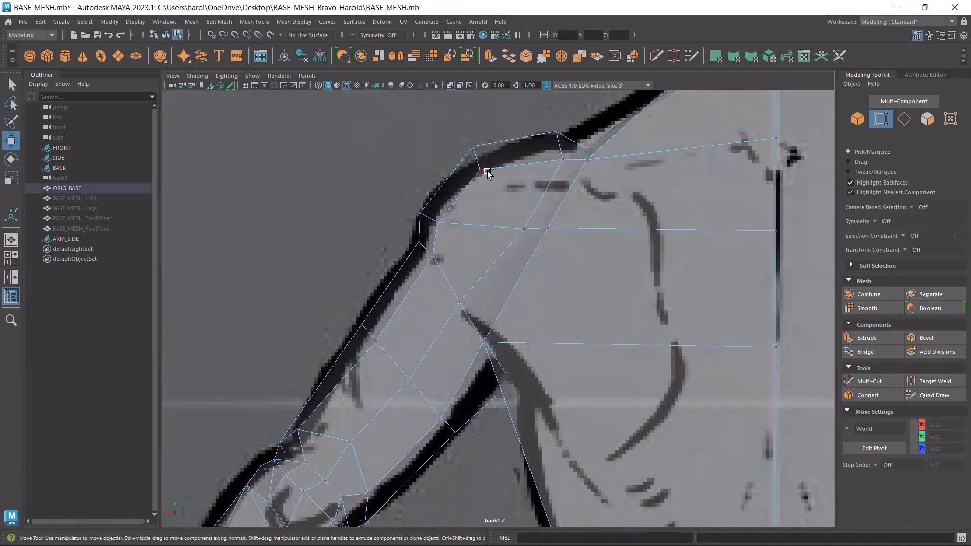
pyautogui.click(346, 249)
pyautogui.scroll(-5, 512, 256)
pyautogui.scroll(3, 510, 258)
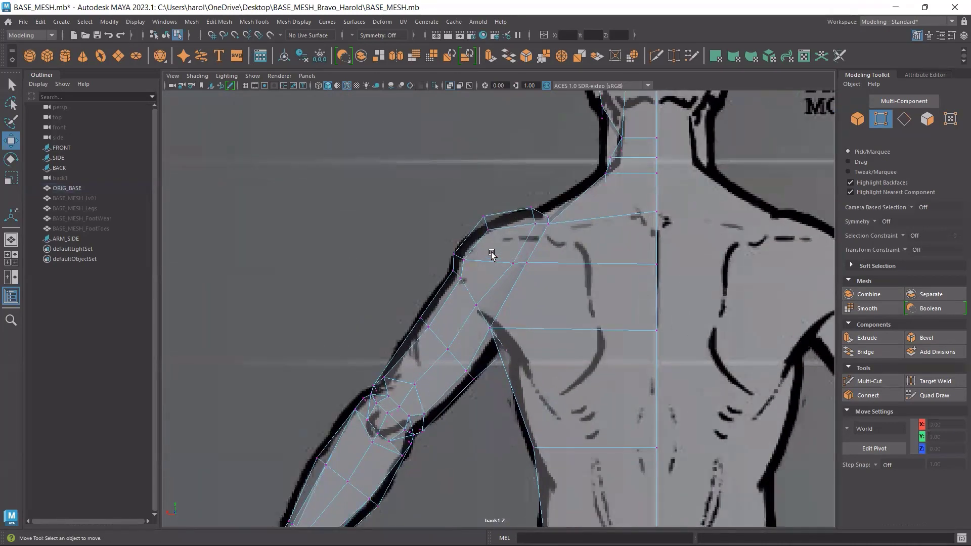
pyautogui.scroll(-5, 631, 361)
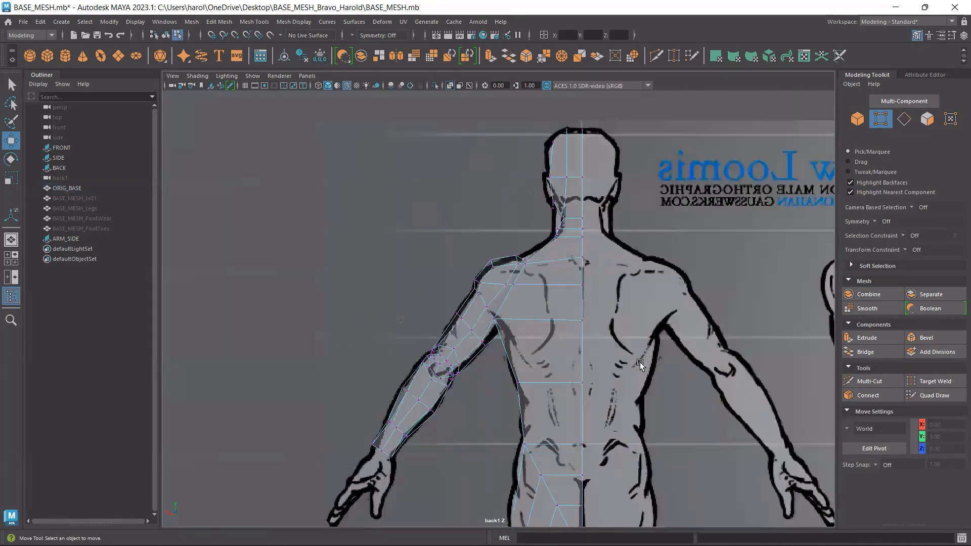
pyautogui.keyDown('alt'); pyautogui.moveTo(488, 334); pyautogui.dragTo(622, 355); pyautogui.keyUp('alt')
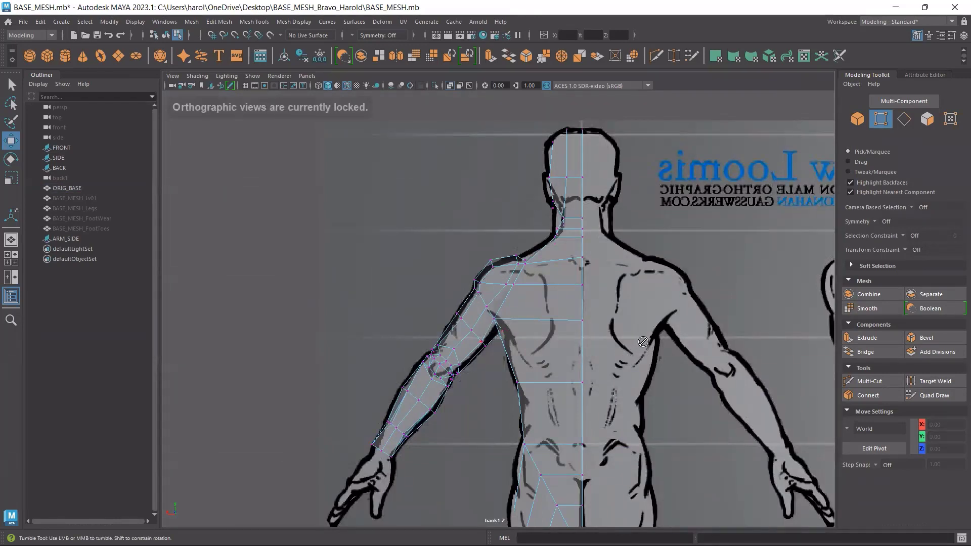
# - Try to circularize the edge loop running around the elbow, and undo the operation
pyautogui.press('space')
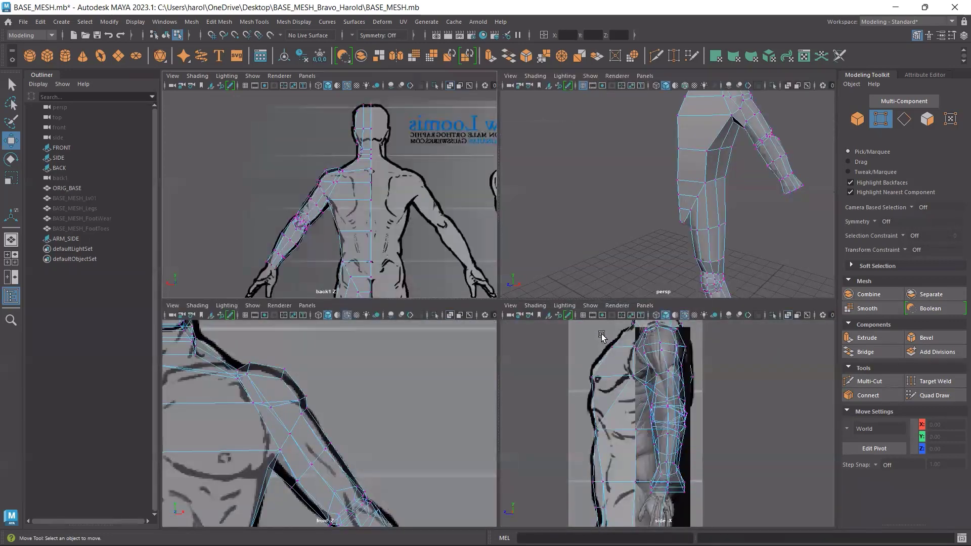
pyautogui.press('space')
pyautogui.keyDown('alt'); pyautogui.moveTo(560, 275); pyautogui.dragTo(603, 281); pyautogui.keyUp('alt')
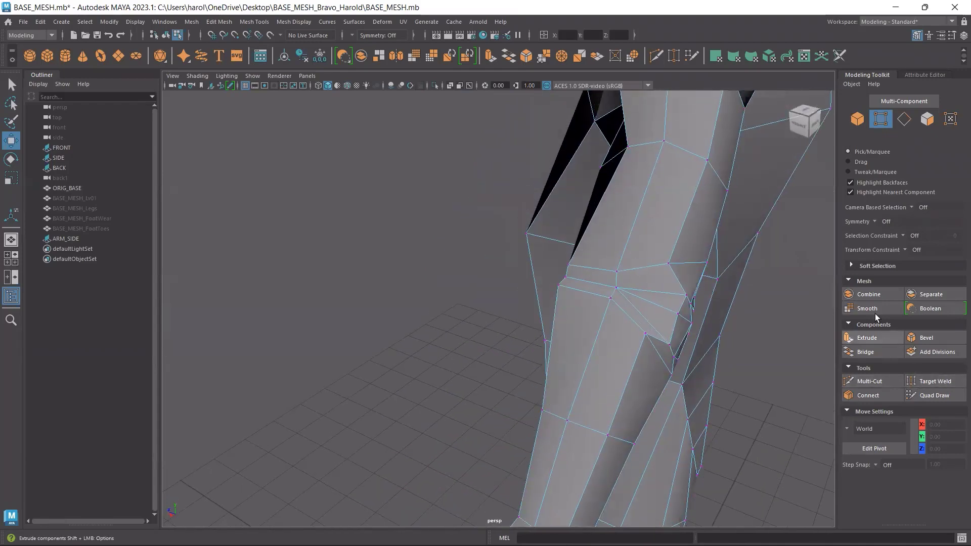
pyautogui.click(903, 119)
pyautogui.doubleClick(671, 309)
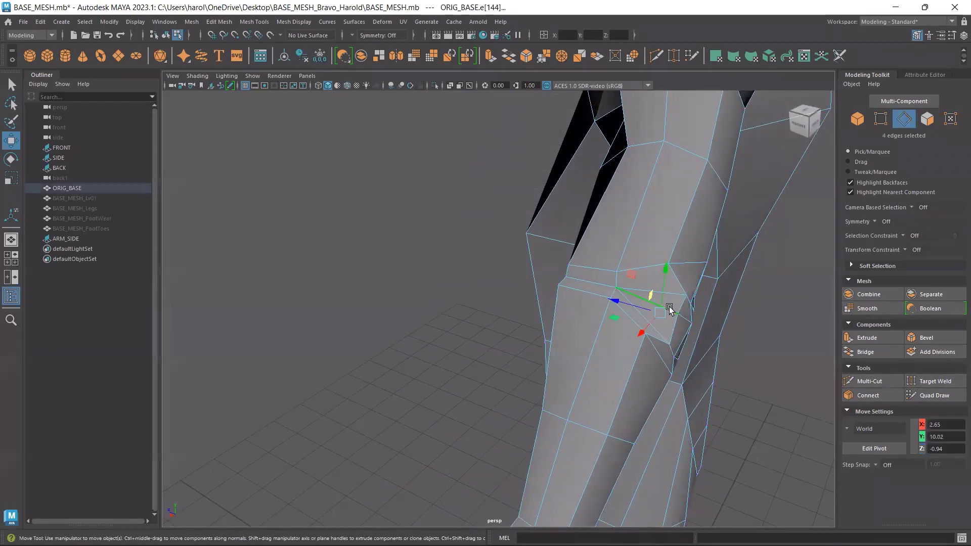
pyautogui.keyDown('alt'); pyautogui.moveTo(595, 285); pyautogui.dragTo(501, 356); pyautogui.keyUp('alt')
pyautogui.keyDown('alt'); pyautogui.moveTo(501, 356); pyautogui.dragTo(422, 360, button='middle'); pyautogui.keyUp('alt')
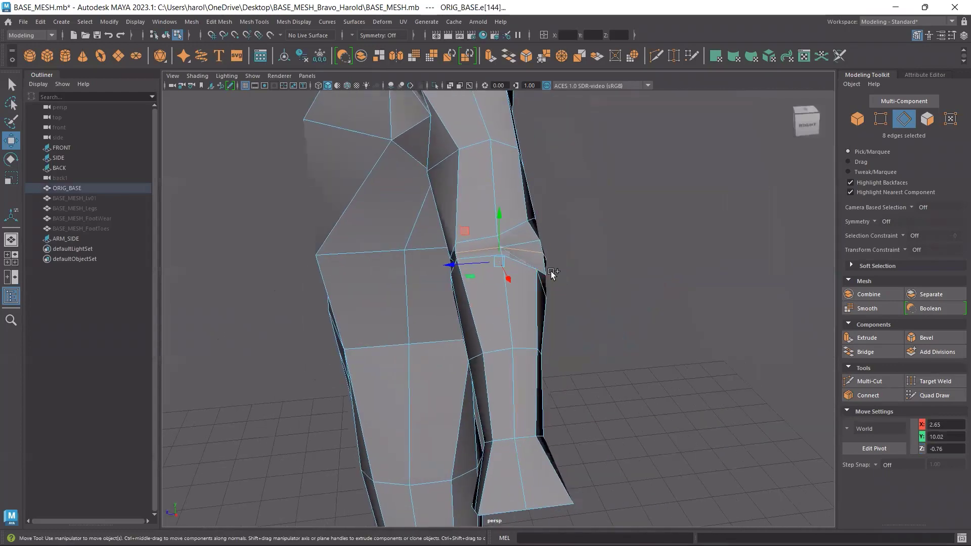
pyautogui.keyDown('shift'); pyautogui.moveTo(570, 263); pyautogui.dragTo(575, 353, button='right'); pyautogui.keyUp('shift')
pyautogui.keyDown('alt'); pyautogui.moveTo(576, 353); pyautogui.dragTo(529, 317); pyautogui.keyUp('alt')
pyautogui.hotkey('ctrl', 'z')
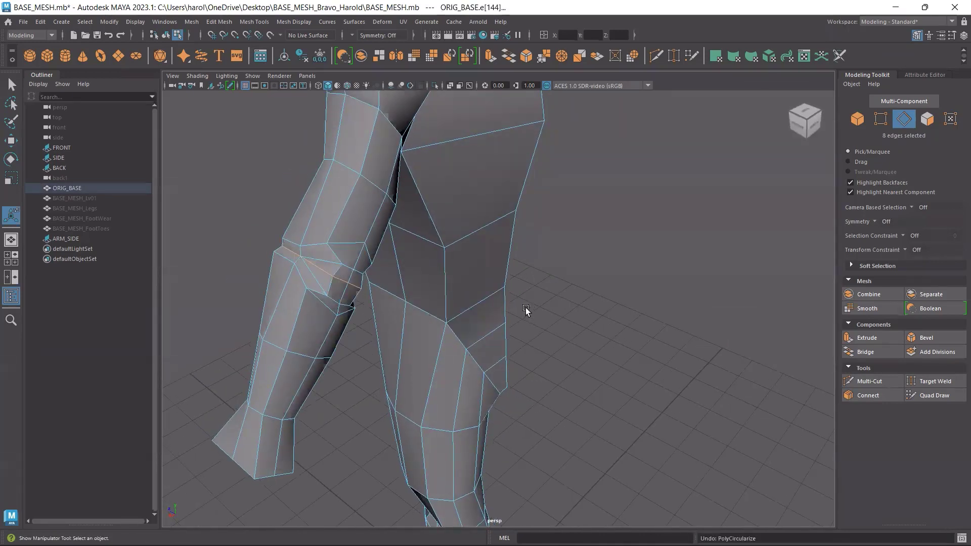
pyautogui.press('w')
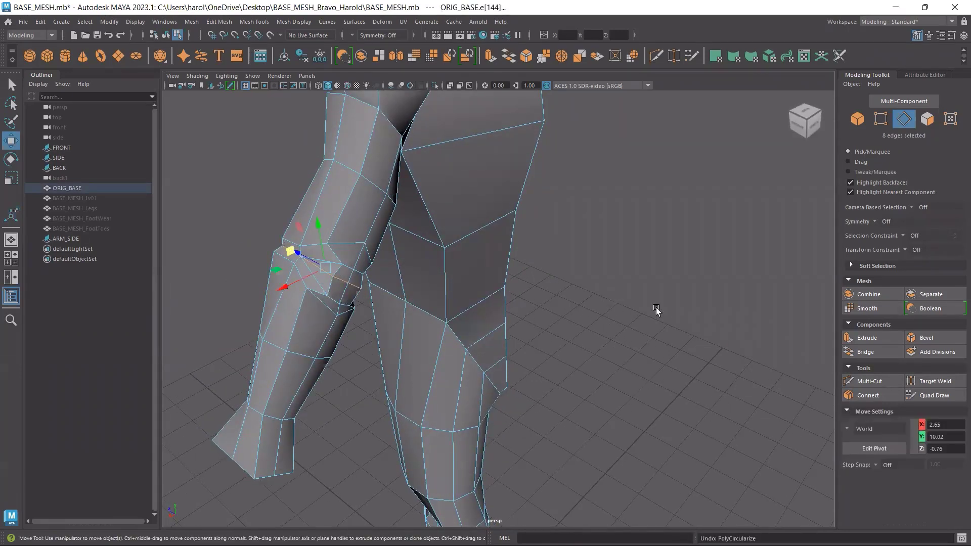
# - Return to object selection mode and frame the whole body mesh in the perspective view
pyautogui.keyDown('alt'); pyautogui.moveTo(392, 319); pyautogui.dragTo(505, 317); pyautogui.keyUp('alt')
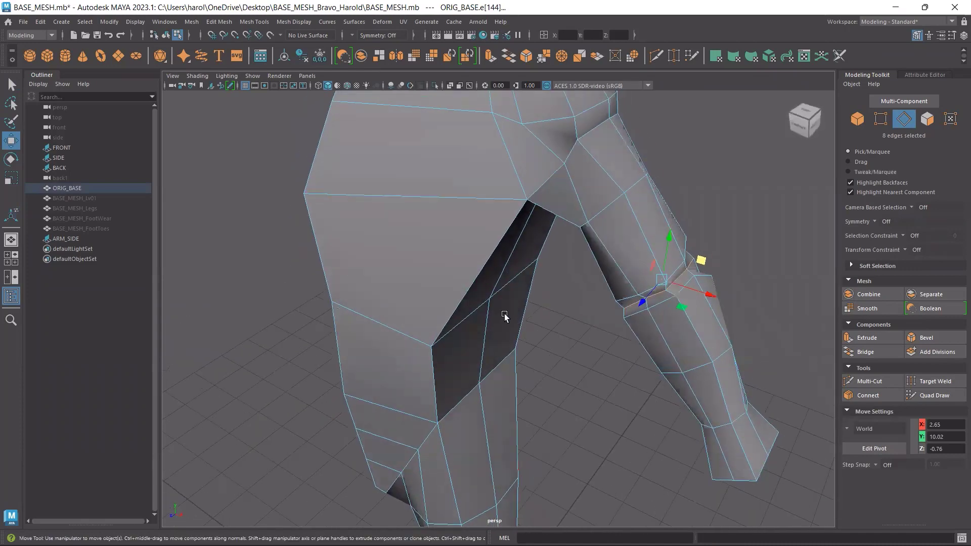
pyautogui.scroll(-5, 505, 317)
pyautogui.keyDown('alt'); pyautogui.moveTo(523, 357); pyautogui.dragTo(537, 249, button='middle'); pyautogui.keyUp('alt')
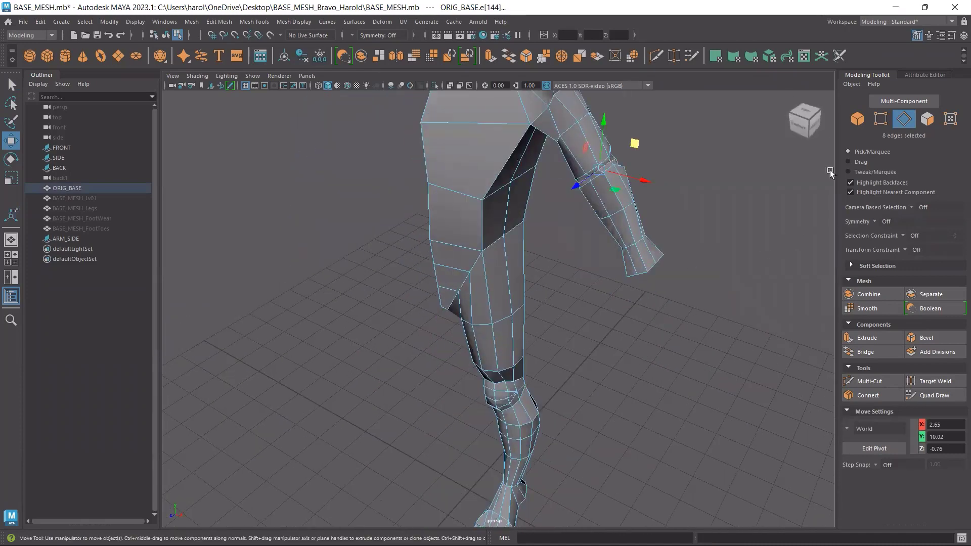
pyautogui.press('F8')
pyautogui.press('f')
pyautogui.scroll(-1, 501, 333)
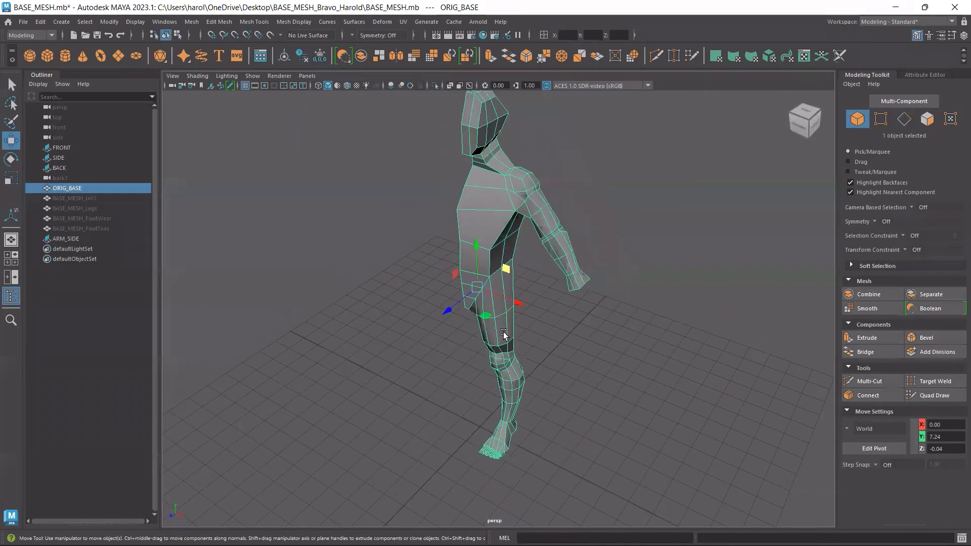
# - Move ORIG_BASE slightly in the perspective view to about X 0.99, Y 6.54, and save the scene
pyautogui.moveTo(600, 381); pyautogui.dragTo(627, 402, button='middle')
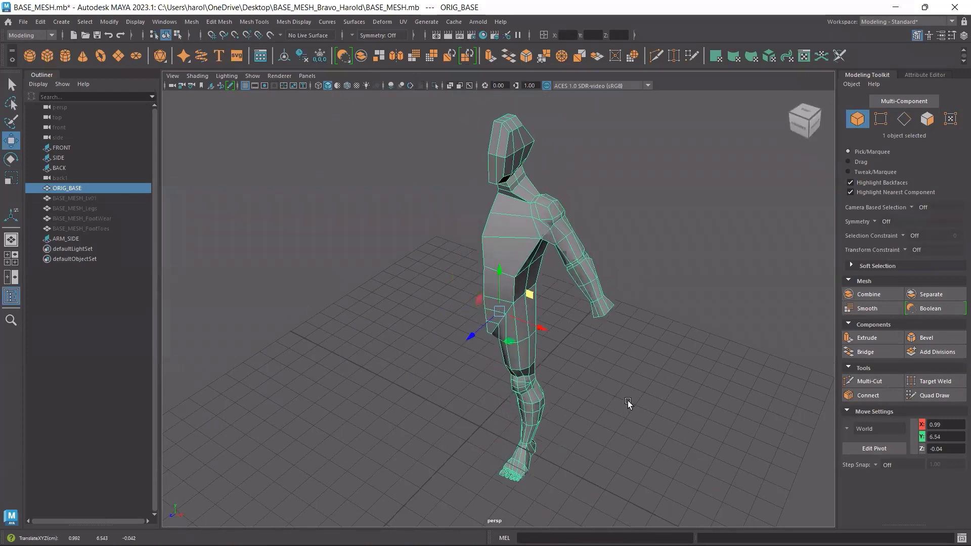
pyautogui.hotkey('ctrl', 's')
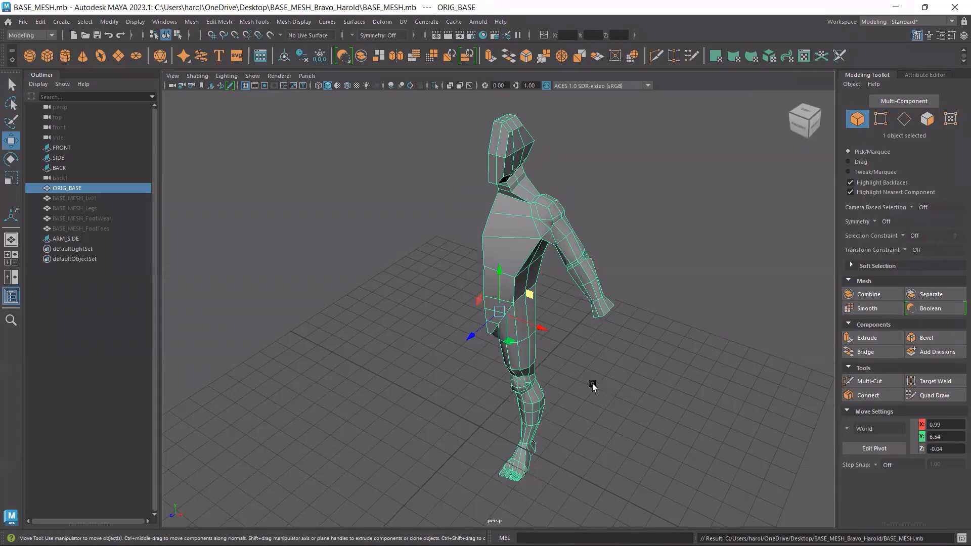
# - Unhide the four earlier mesh versions from BASE_MESH_Lv01 through BASE_MESH_FootToes and save the scene
pyautogui.moveTo(578, 387)
pyautogui.mouseDown(button='middle')
pyautogui.moveTo(524, 377)
pyautogui.moveTo(569, 383)
pyautogui.mouseUp(button='middle')
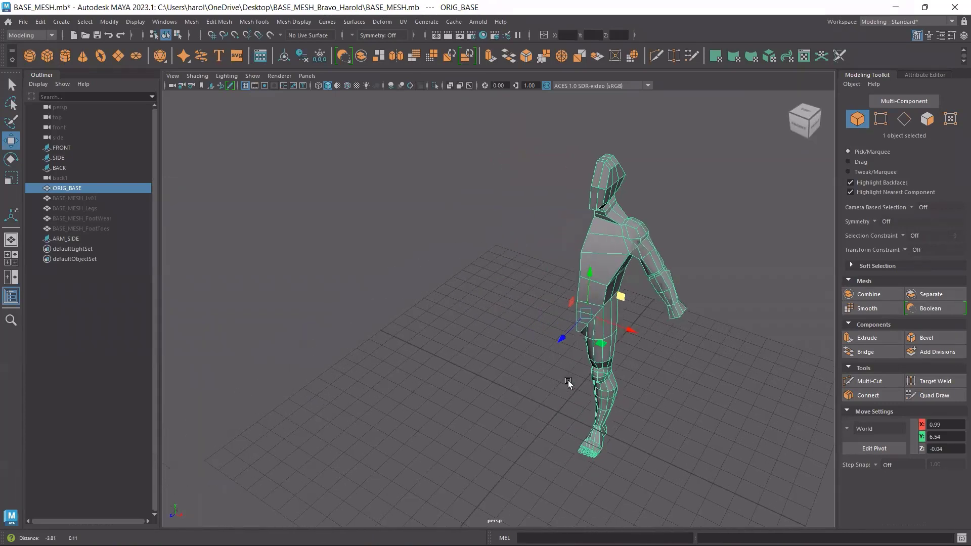
pyautogui.click(89, 198)
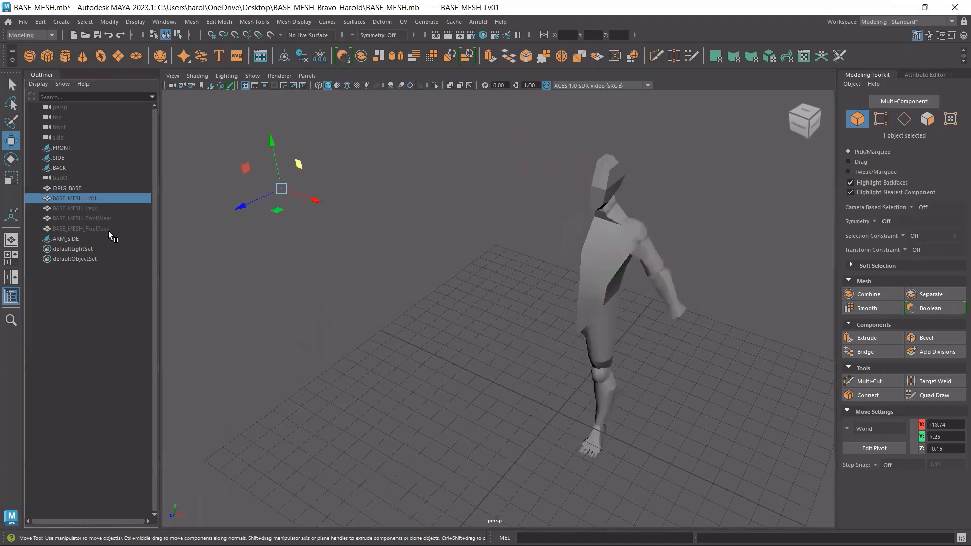
pyautogui.keyDown('shift'); pyautogui.click(110, 228); pyautogui.keyUp('shift')
pyautogui.hotkey('ctrl', 'h')
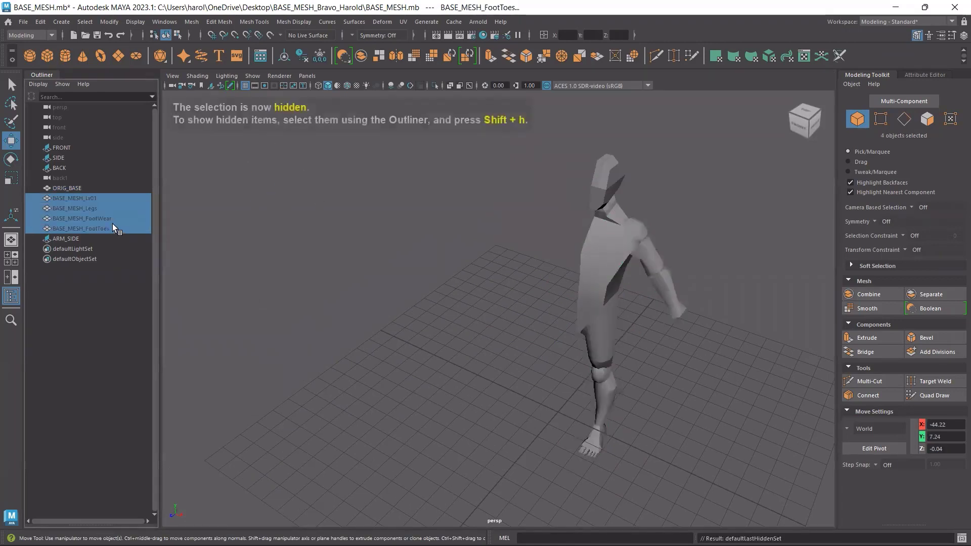
pyautogui.hotkey('shift', 'h')
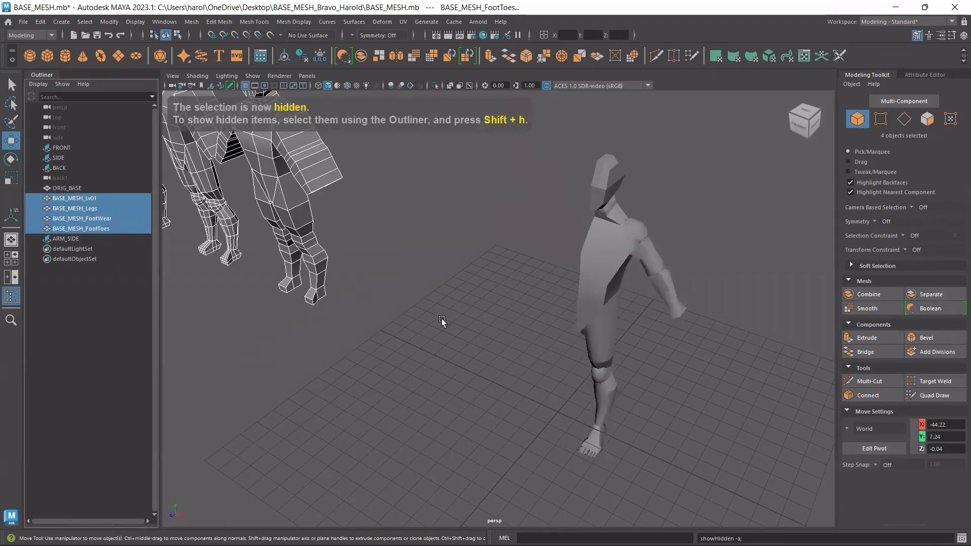
pyautogui.scroll(-2, 441, 319)
pyautogui.keyDown('alt'); pyautogui.moveTo(369, 311); pyautogui.dragTo(520, 395); pyautogui.keyUp('alt')
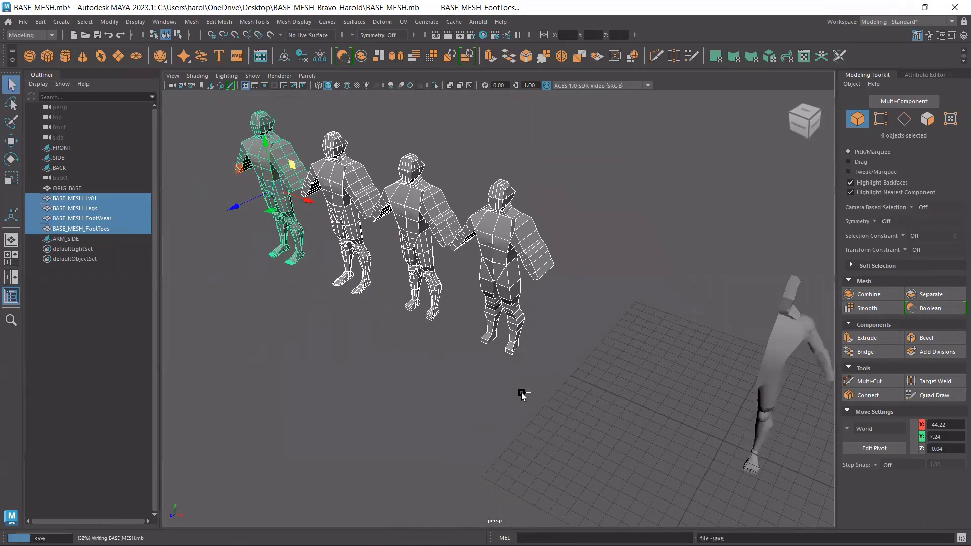
pyautogui.hotkey('ctrl', 's')
# - Clone ORIG_BASE along the X axis to the far end of the row of earlier meshes, at about X -53.27
pyautogui.click(784, 345)
pyautogui.keyDown('alt'); pyautogui.moveTo(645, 396); pyautogui.dragTo(633, 382); pyautogui.keyUp('alt')
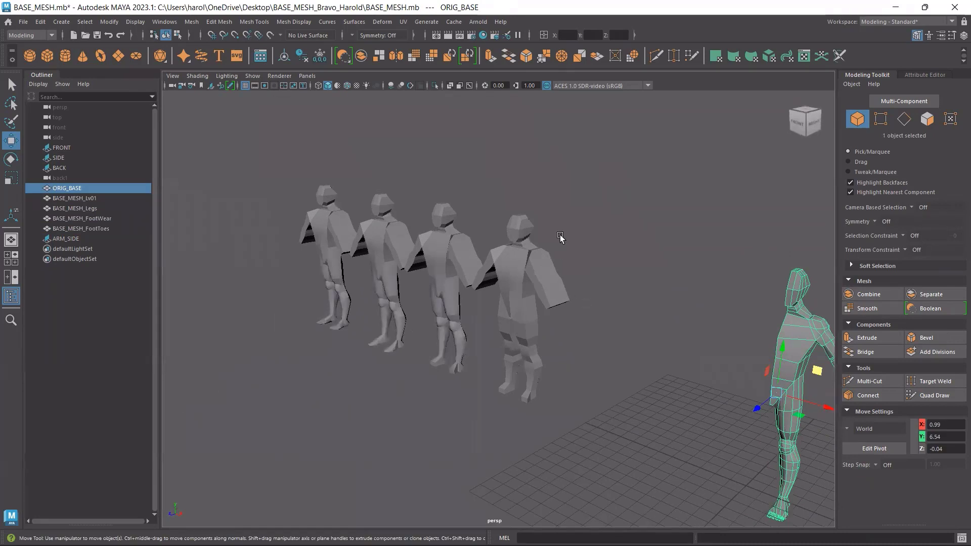
pyautogui.keyDown('alt'); pyautogui.moveTo(559, 233); pyautogui.dragTo(578, 277); pyautogui.keyUp('alt')
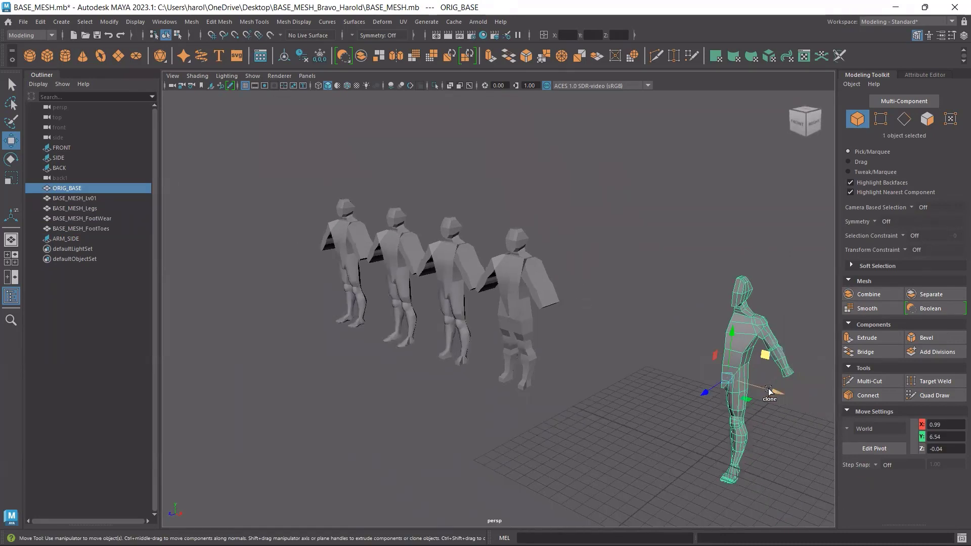
pyautogui.keyDown('shift'); pyautogui.moveTo(768, 391); pyautogui.dragTo(303, 277); pyautogui.keyUp('shift')
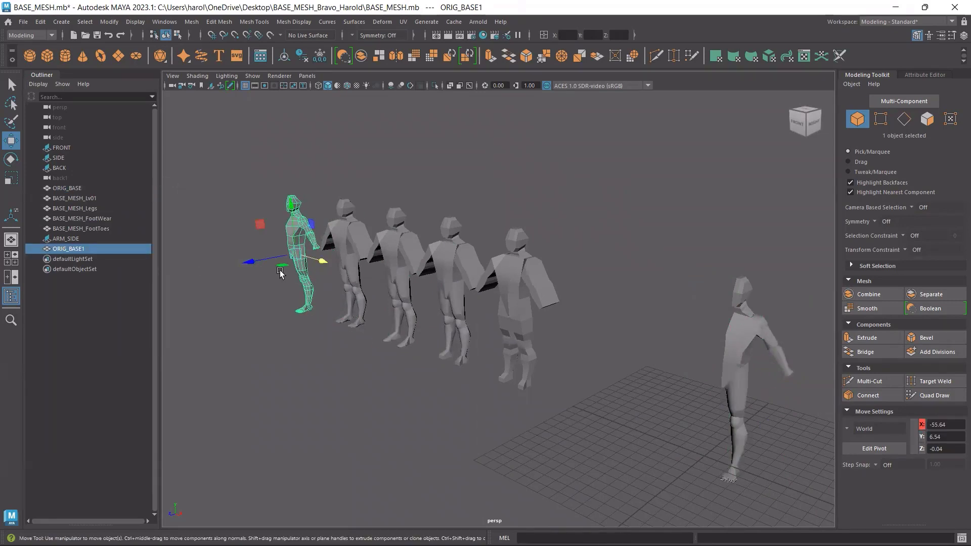
pyautogui.press('f')
pyautogui.scroll(4, 515, 323)
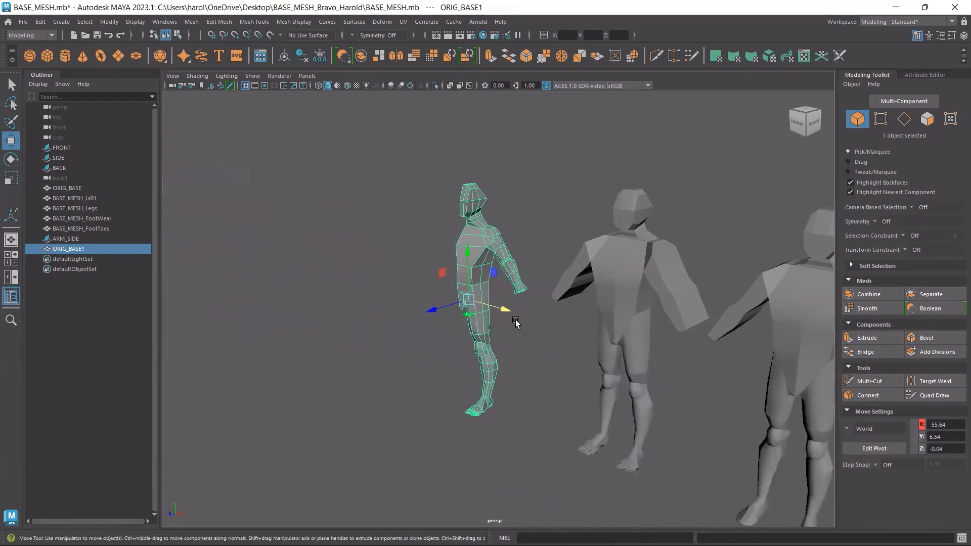
pyautogui.moveTo(496, 308); pyautogui.dragTo(529, 320)
# - Compare the clone's spacing with the other bodies in the row, shift it to about X -52.66, and save the scene
pyautogui.keyDown('alt'); pyautogui.moveTo(313, 385); pyautogui.dragTo(357, 390); pyautogui.keyUp('alt')
pyautogui.keyDown('alt'); pyautogui.moveTo(455, 381); pyautogui.dragTo(789, 362, button='middle'); pyautogui.keyUp('alt')
pyautogui.keyDown('alt'); pyautogui.moveTo(252, 387); pyautogui.dragTo(374, 425); pyautogui.keyUp('alt')
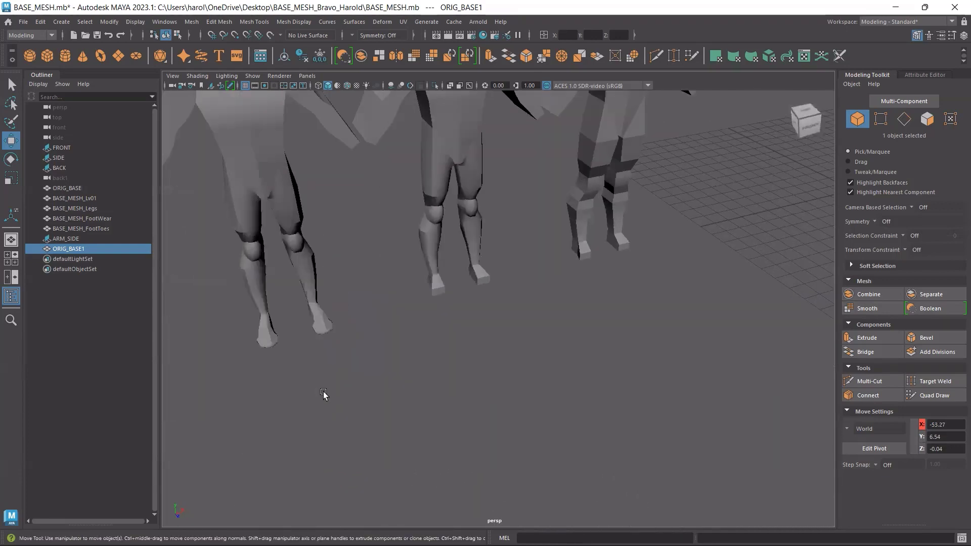
pyautogui.keyDown('alt'); pyautogui.moveTo(325, 397); pyautogui.dragTo(691, 474, button='middle'); pyautogui.keyUp('alt')
pyautogui.keyDown('alt'); pyautogui.moveTo(580, 326); pyautogui.dragTo(897, 453, button='middle'); pyautogui.keyUp('alt')
pyautogui.scroll(-8, 456, 306)
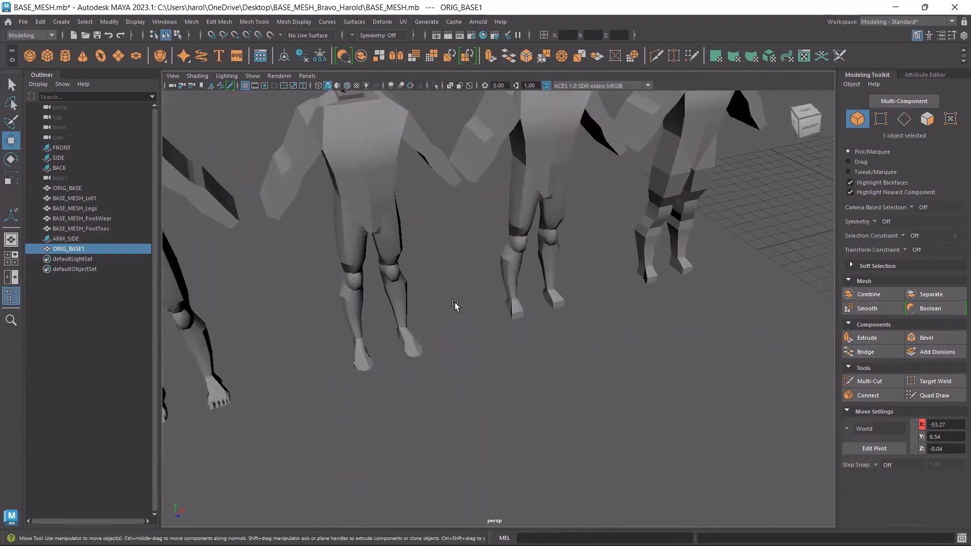
pyautogui.keyDown('alt'); pyautogui.moveTo(449, 331); pyautogui.dragTo(695, 357, button='middle'); pyautogui.keyUp('alt')
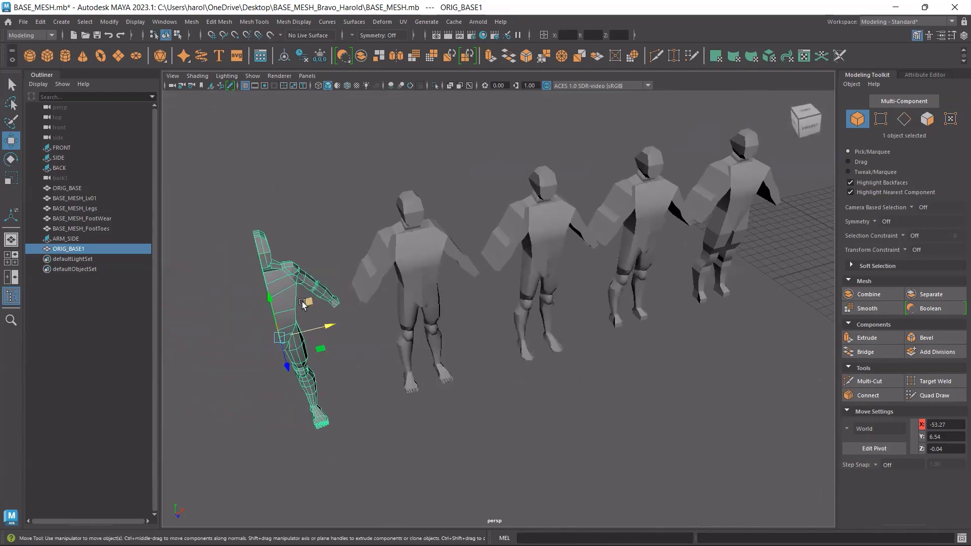
pyautogui.moveTo(322, 329); pyautogui.dragTo(333, 329)
pyautogui.keyDown('alt'); pyautogui.moveTo(390, 357); pyautogui.dragTo(345, 344); pyautogui.keyUp('alt')
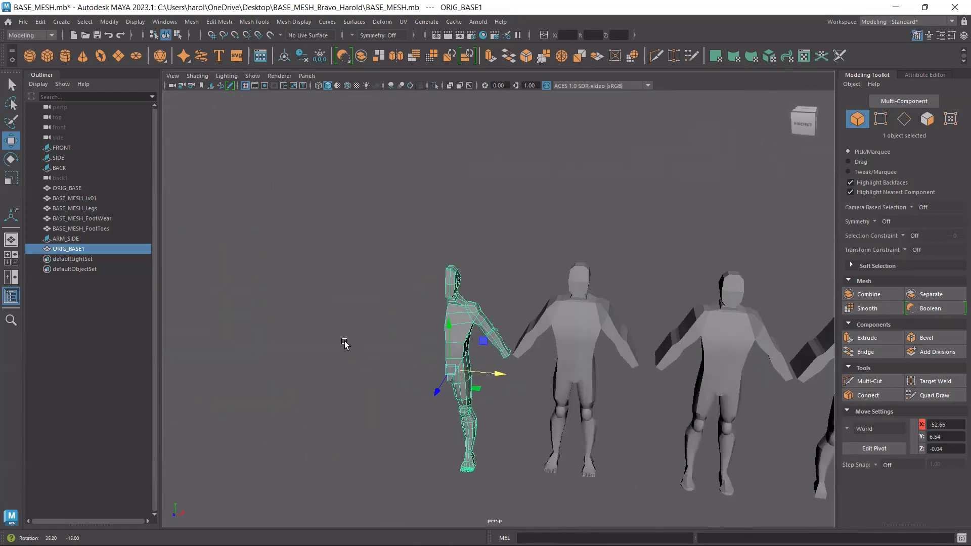
pyautogui.hotkey('ctrl', 's')
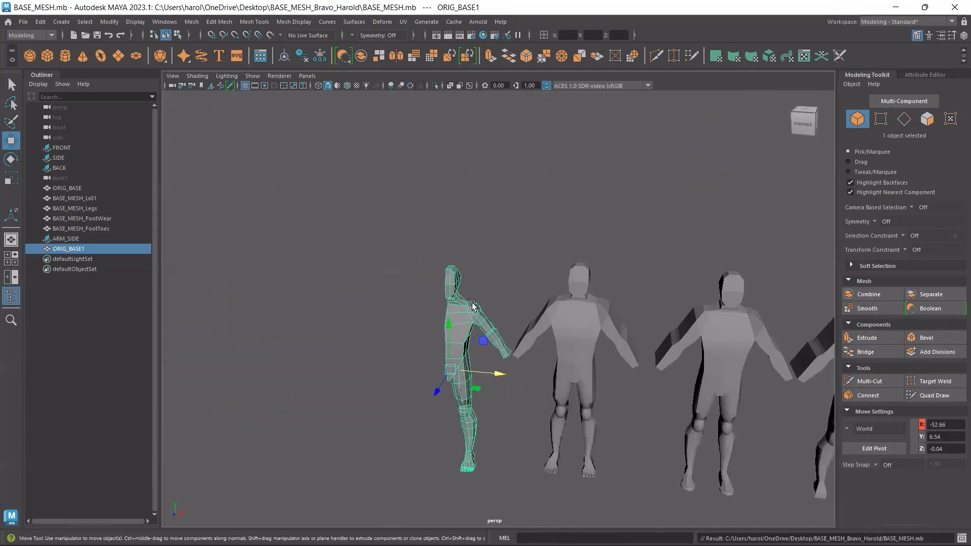
# - Rename the cloned half body as BASE_MESH_Arms
pyautogui.doubleClick(70, 249)
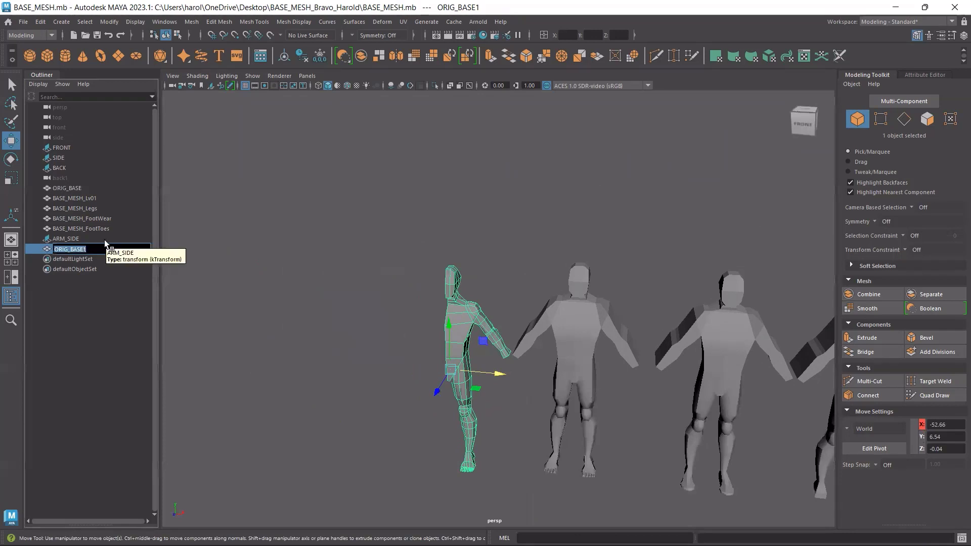
pyautogui.write('OR')
pyautogui.press('BackSpace')
pyautogui.press('BackSpace')
pyautogui.write('BASE_MESH_A')
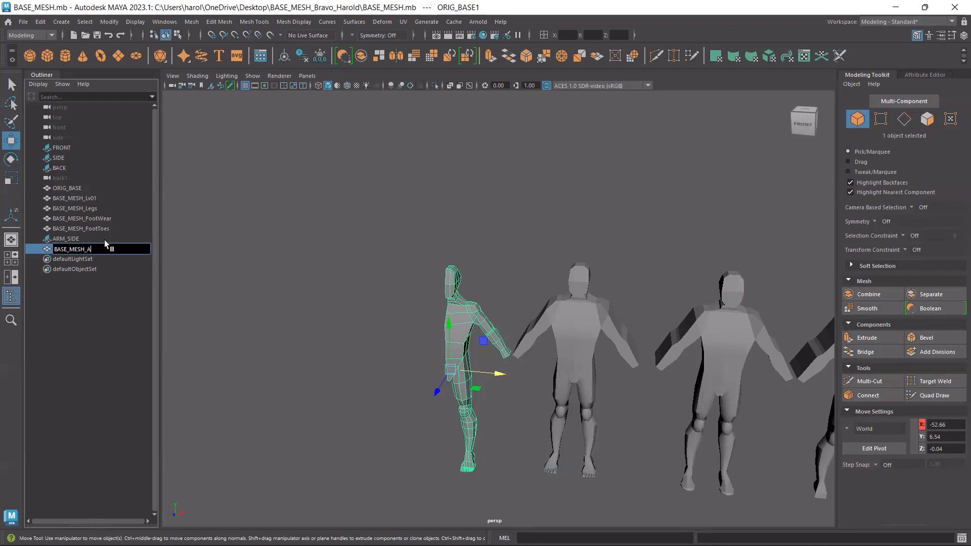
pyautogui.write('rms')
pyautogui.press('Return')
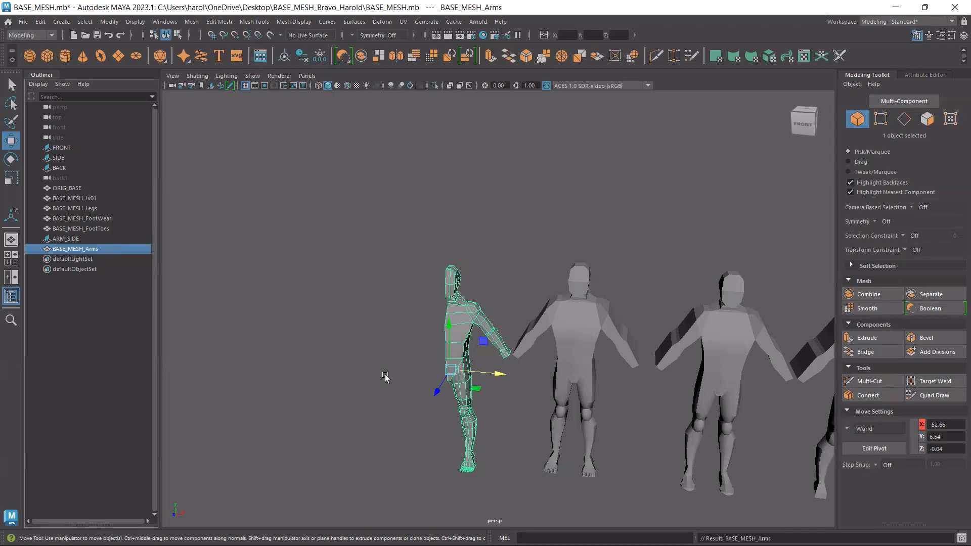
# - Create a mirrored instance of BASE_MESH_Arms with Duplicate Special, using an X scale of -1 and one copy
pyautogui.keyDown('alt'); pyautogui.moveTo(357, 394); pyautogui.dragTo(375, 397); pyautogui.keyUp('alt')
pyautogui.scroll(2, 210, 146)
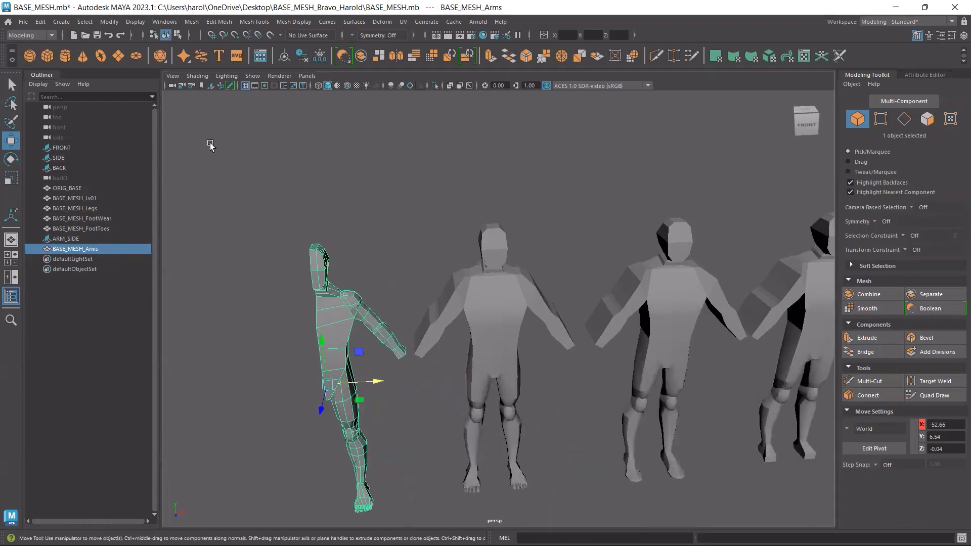
pyautogui.click(84, 22)
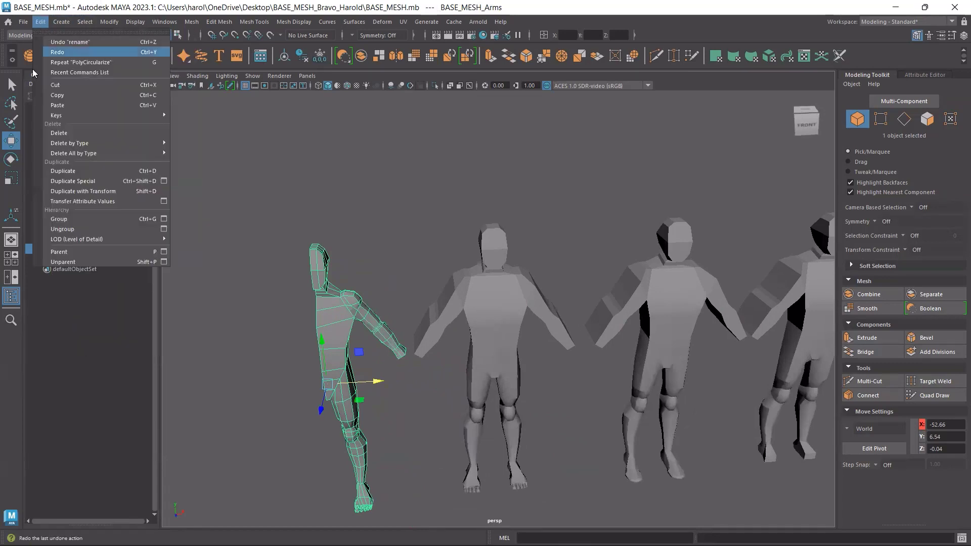
pyautogui.moveTo(158, 115)
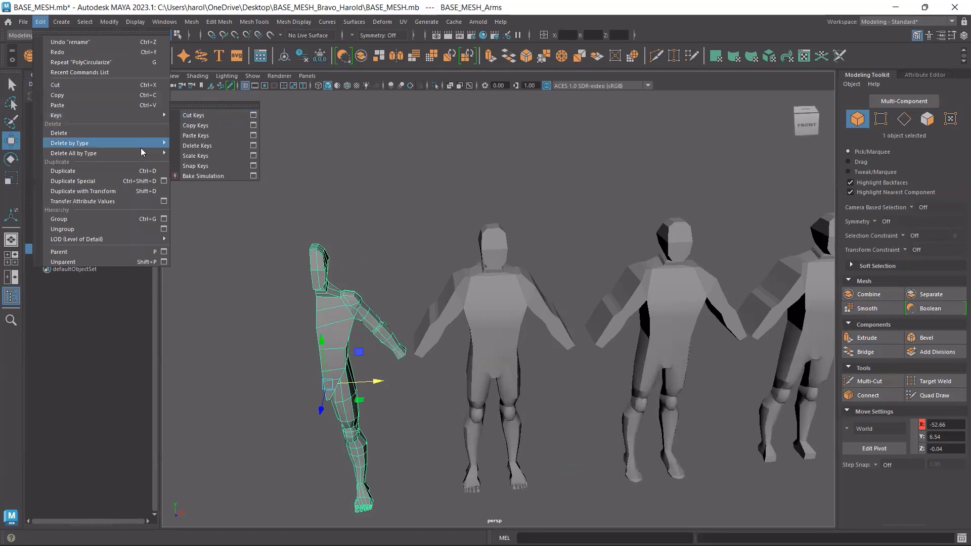
pyautogui.click(163, 181)
pyautogui.press('ctrl')
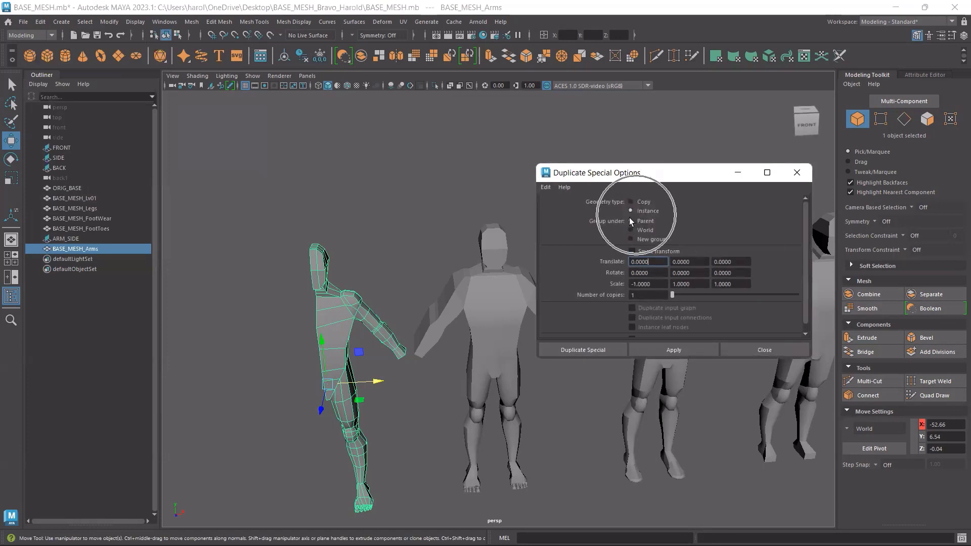
pyautogui.click(590, 349)
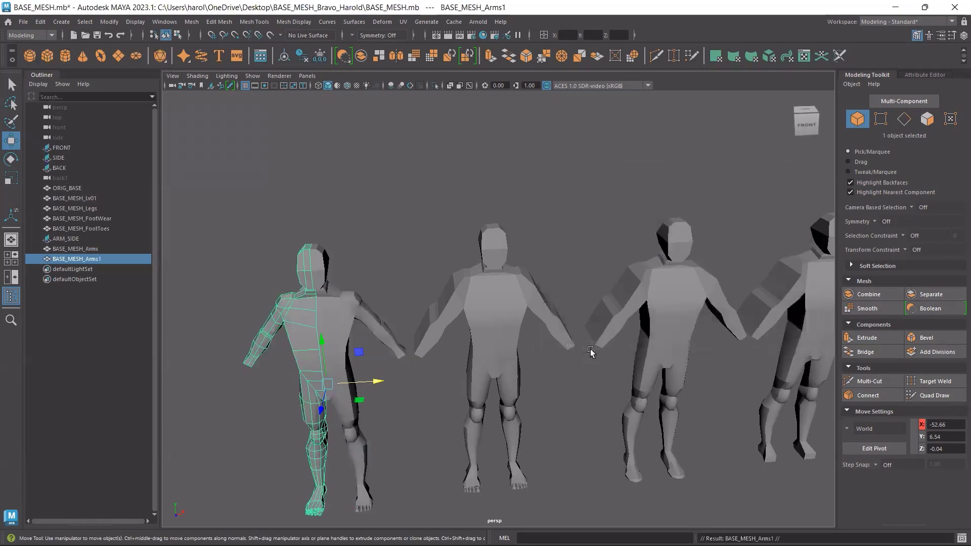
# - Select both halves of the BASE_MESH_Arms body and combine them into a single mesh
pyautogui.click(410, 281)
pyautogui.click(321, 295)
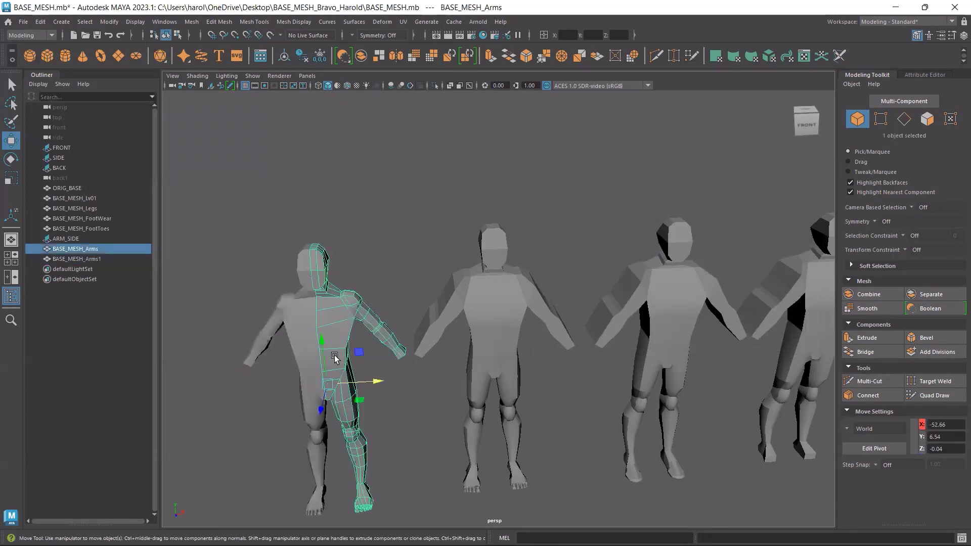
pyautogui.keyDown('shift'); pyautogui.click(298, 338); pyautogui.keyUp('shift')
pyautogui.press('f')
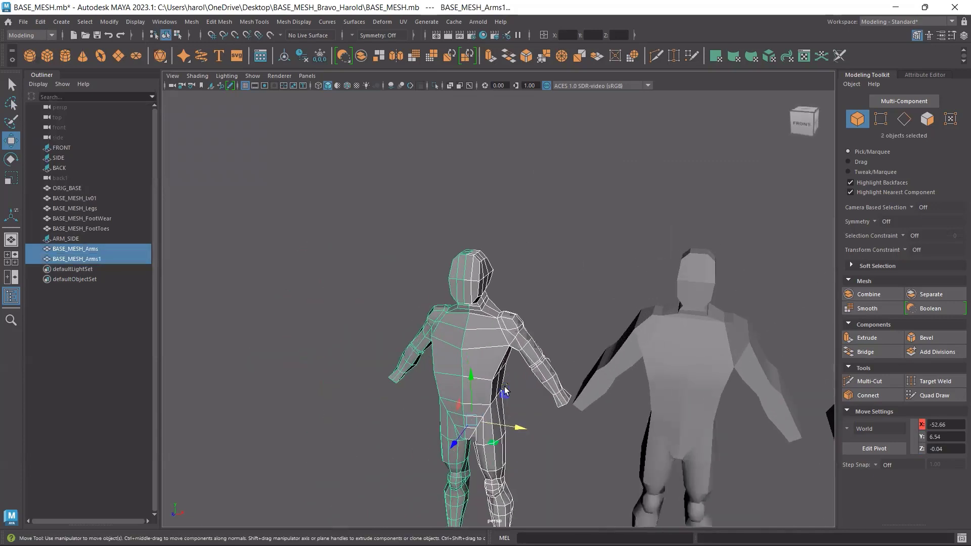
pyautogui.click(247, 22)
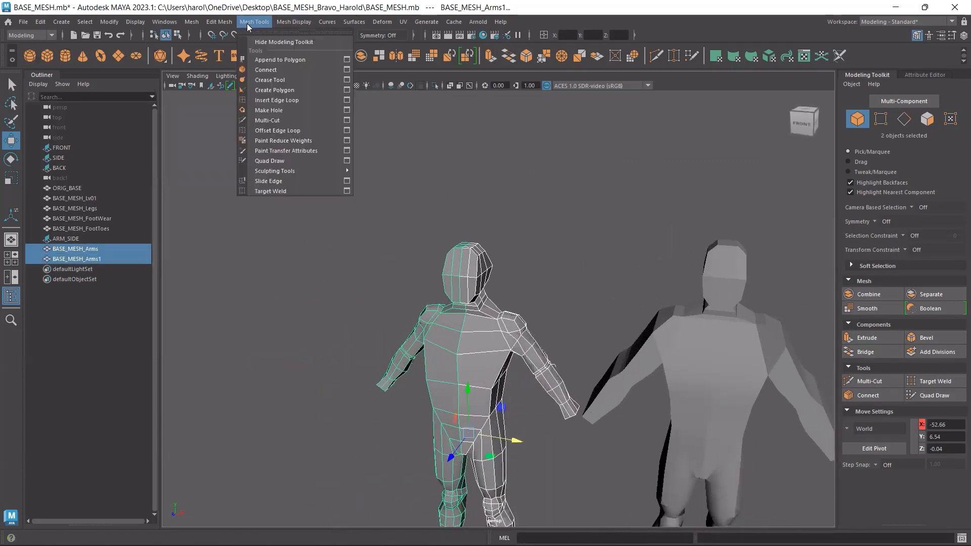
pyautogui.moveTo(288, 23)
pyautogui.moveTo(219, 21)
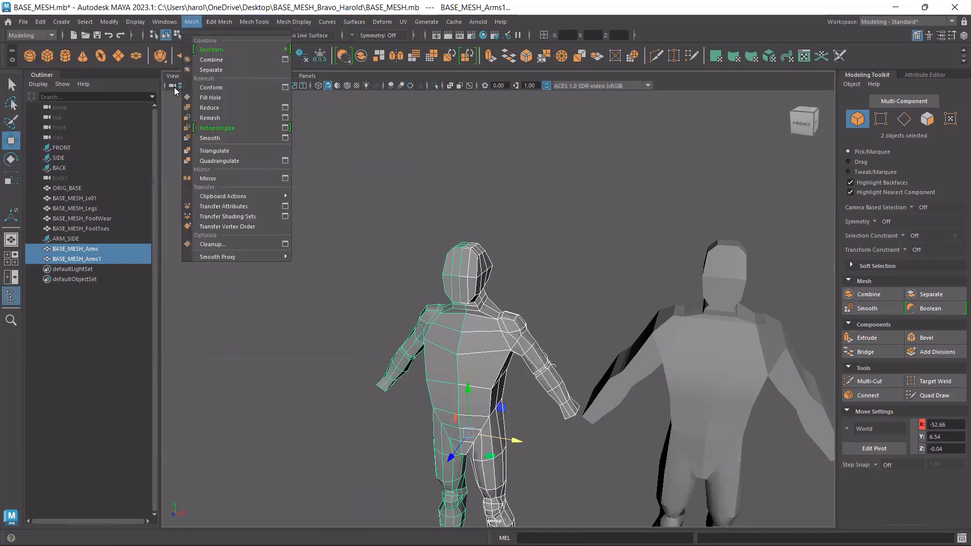
pyautogui.click(247, 59)
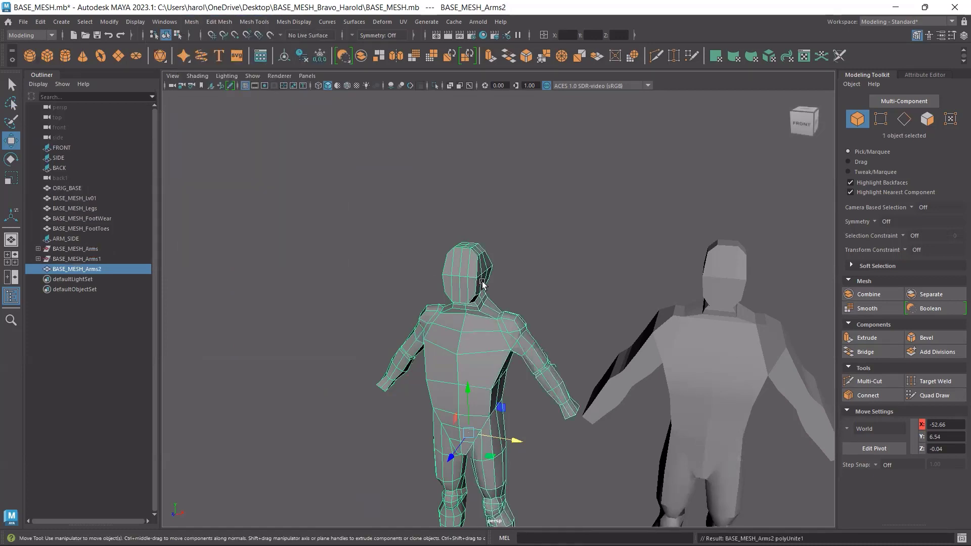
# - Show the four-view layout, change the back view to the top orthographic view, and frame the combined body mesh in it
pyautogui.press('space')
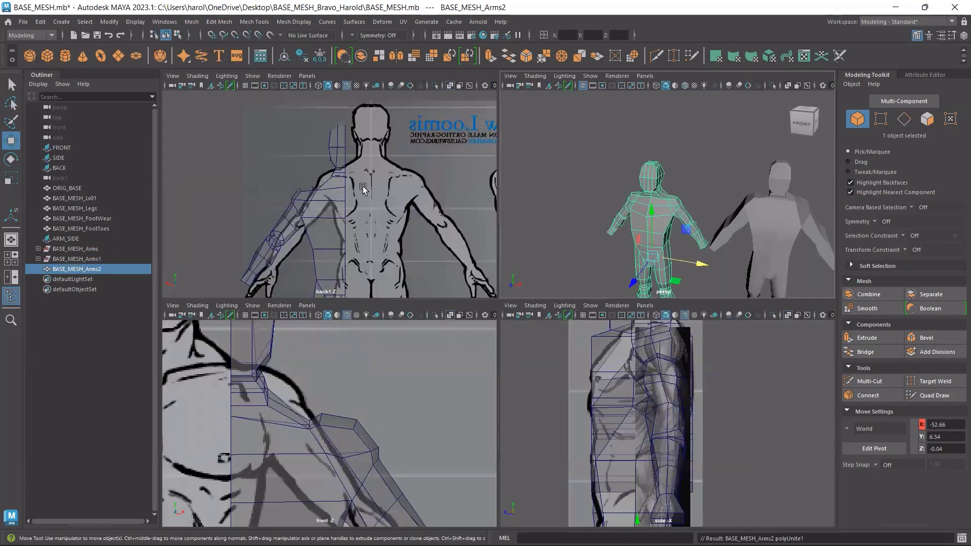
pyautogui.press('a')
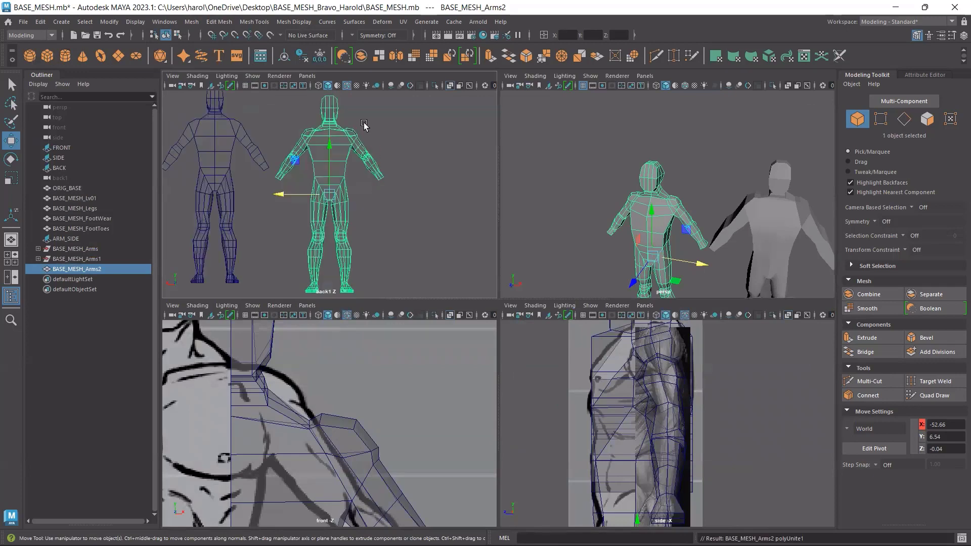
pyautogui.click(301, 76)
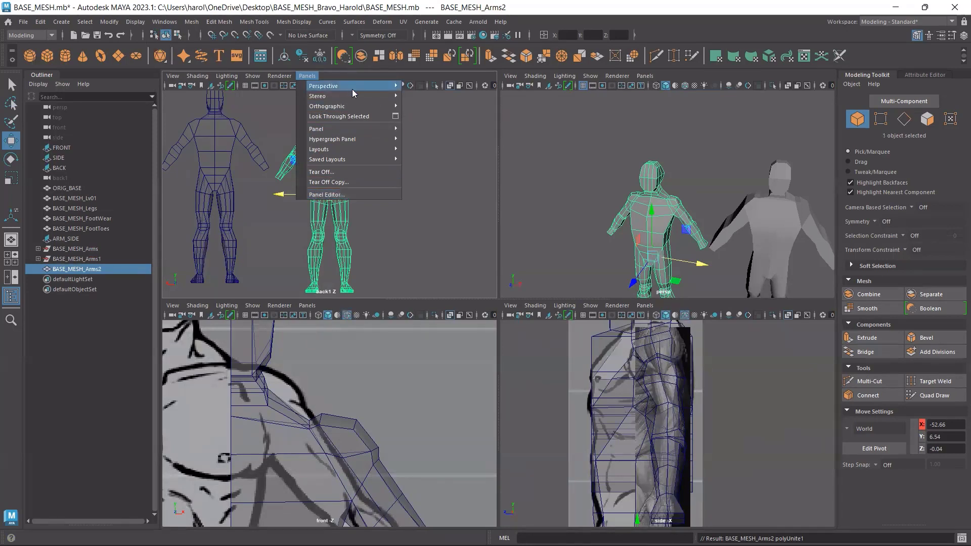
pyautogui.moveTo(385, 104)
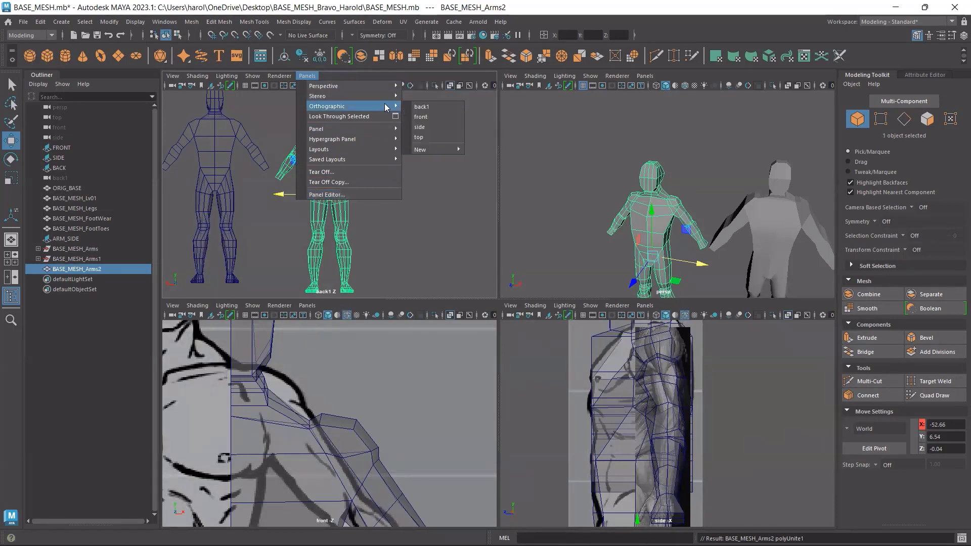
pyautogui.click(447, 139)
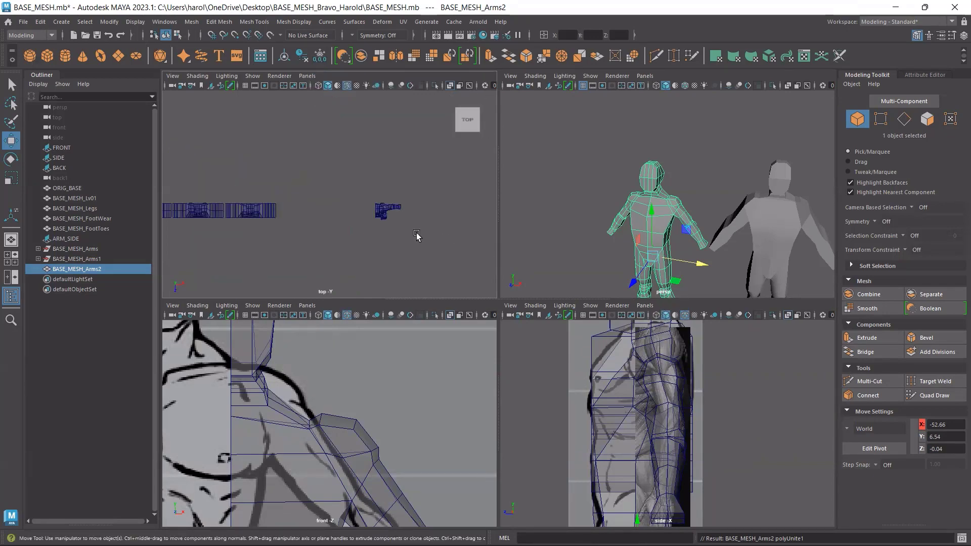
pyautogui.press('f')
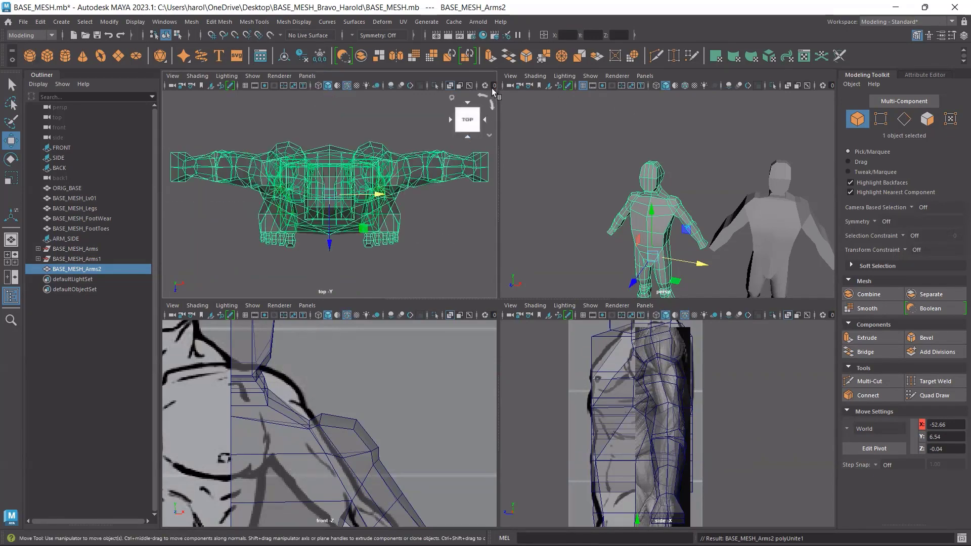
# - Display the combined body mesh shaded in the top orthographic view and enlarge that view to fill the workspace
pyautogui.click(316, 87)
pyautogui.click(327, 86)
pyautogui.click(347, 87)
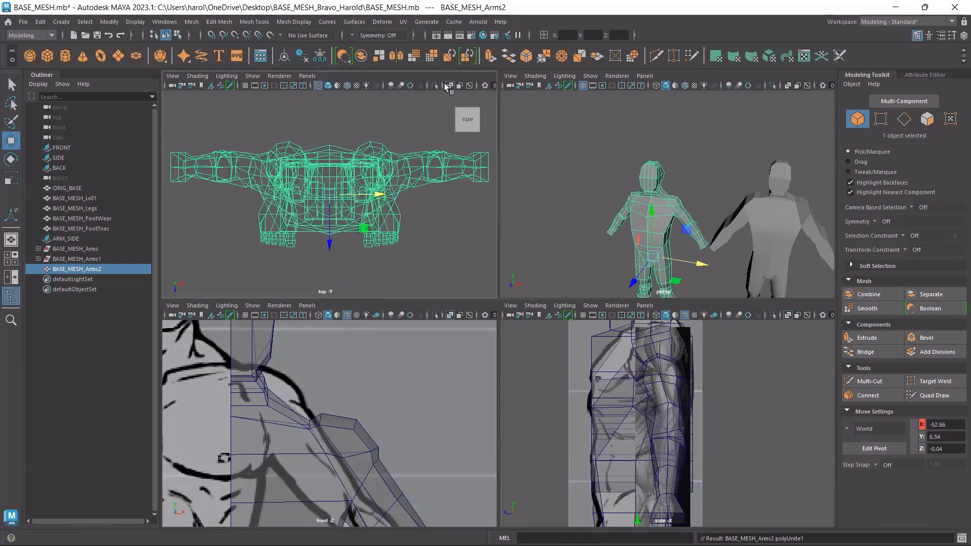
pyautogui.click(329, 86)
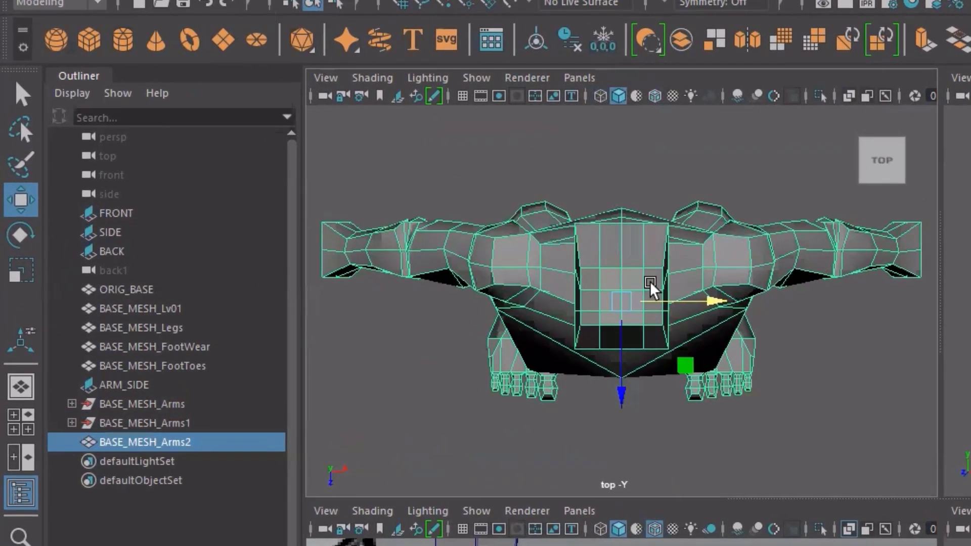
pyautogui.scroll(-5, 651, 289)
pyautogui.press('space')
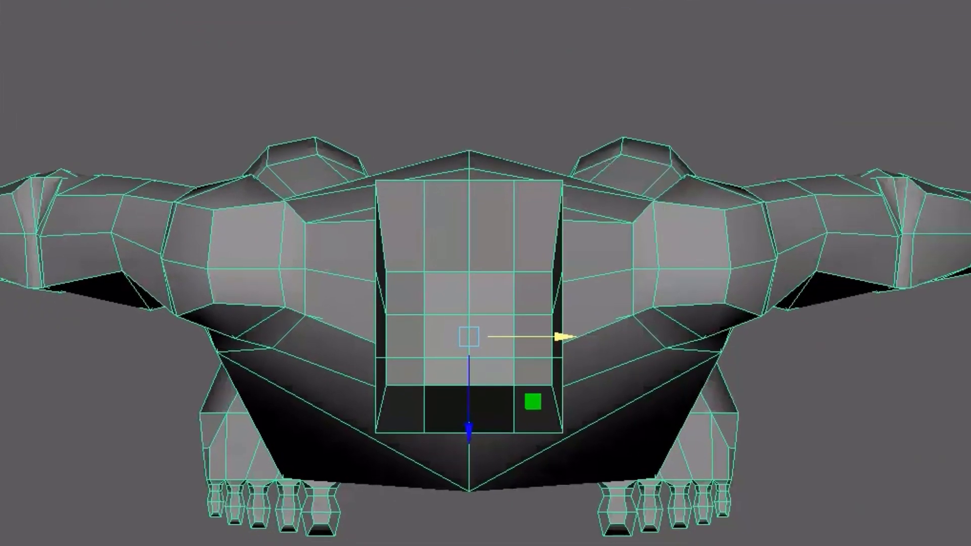
# - Select all vertices along the body's centre seam in the top view and return to the perspective view
pyautogui.moveTo(645, 160); pyautogui.dragTo(602, 159, button='right')
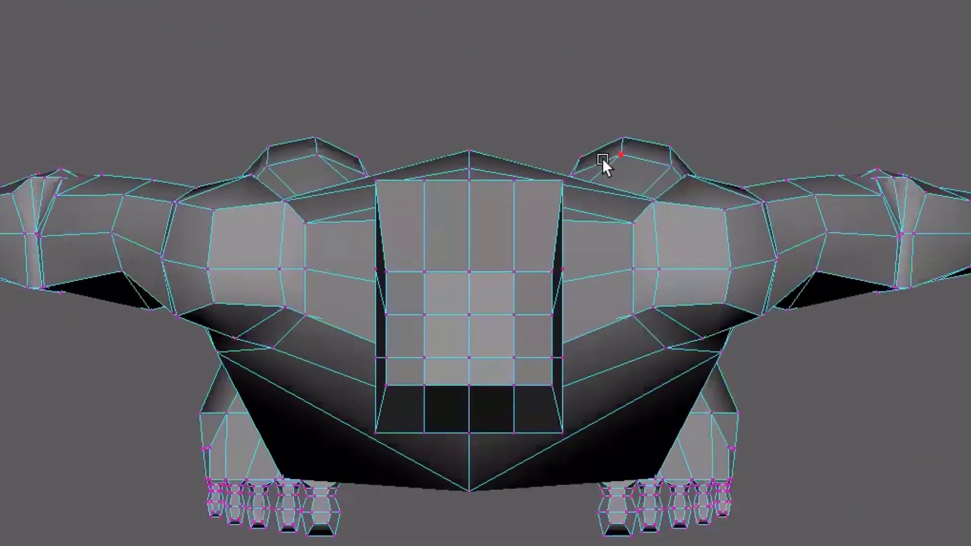
pyautogui.moveTo(460, 130); pyautogui.dragTo(691, 428)
pyautogui.moveTo(737, 373); pyautogui.dragTo(722, 310)
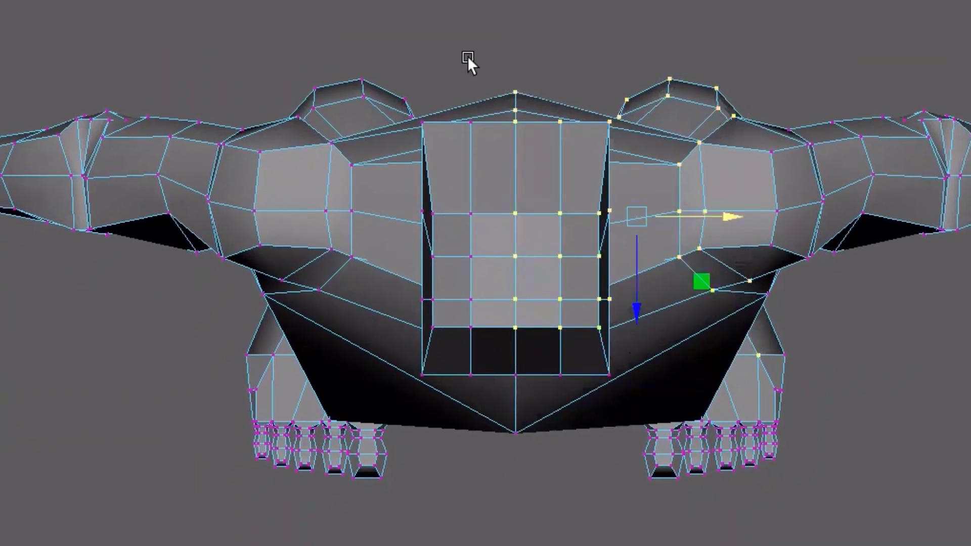
pyautogui.moveTo(508, 47); pyautogui.dragTo(521, 510)
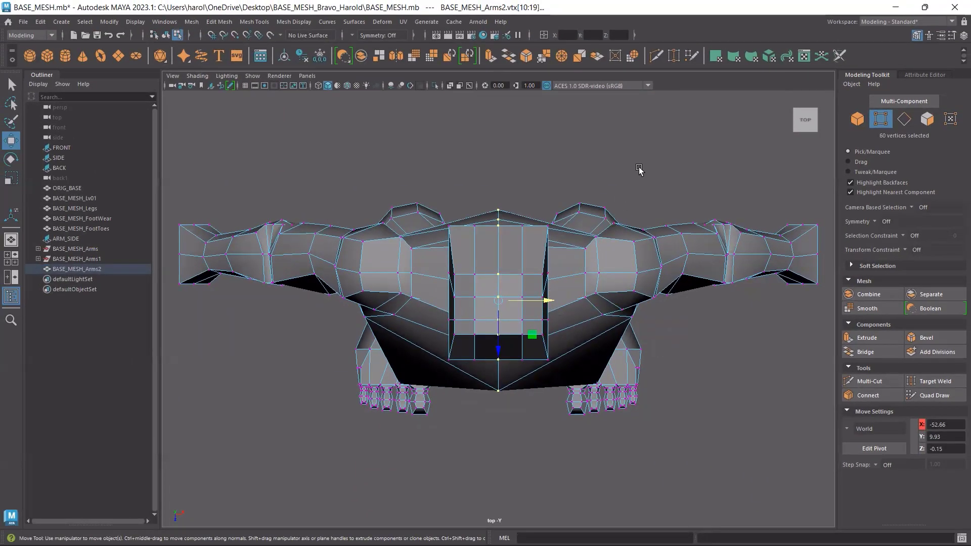
pyautogui.press('space')
pyautogui.press('space')
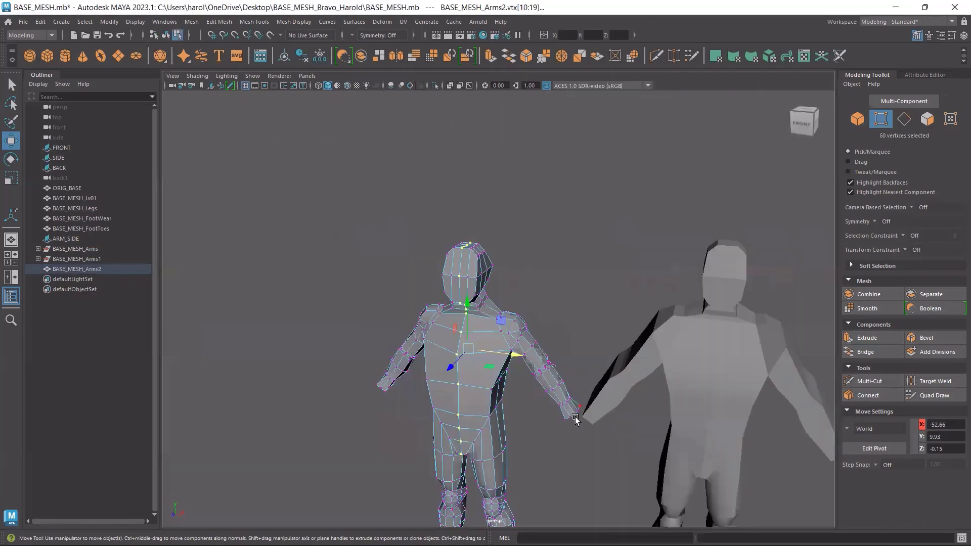
# - Merge the selected centre-seam vertices of the combined body, save the scene, and clear the selection
pyautogui.scroll(2, 618, 214)
pyautogui.scroll(5, 473, 412)
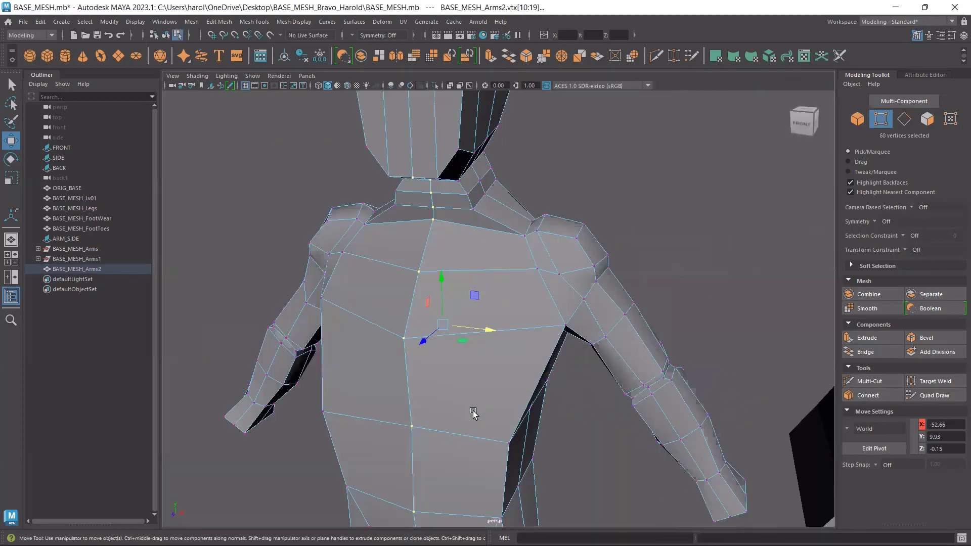
pyautogui.keyDown('alt'); pyautogui.moveTo(472, 412); pyautogui.dragTo(573, 227); pyautogui.keyUp('alt')
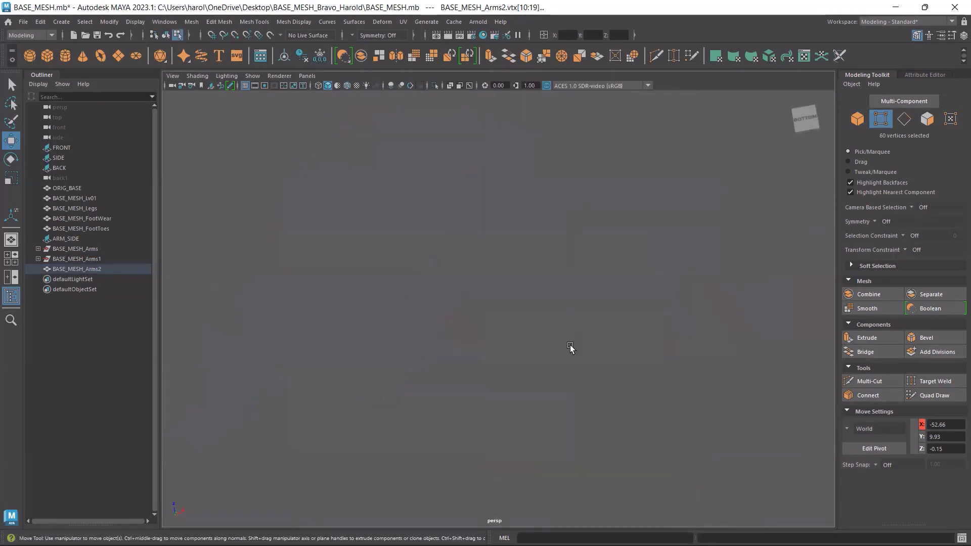
pyautogui.press('f')
pyautogui.keyDown('alt'); pyautogui.moveTo(563, 378); pyautogui.dragTo(540, 432); pyautogui.keyUp('alt')
pyautogui.scroll(-5, 524, 419)
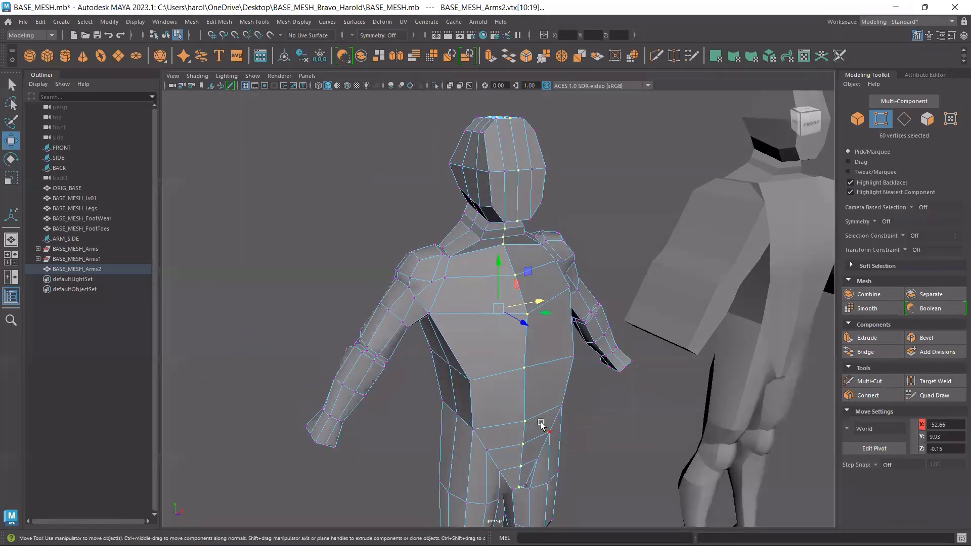
pyautogui.click(267, 22)
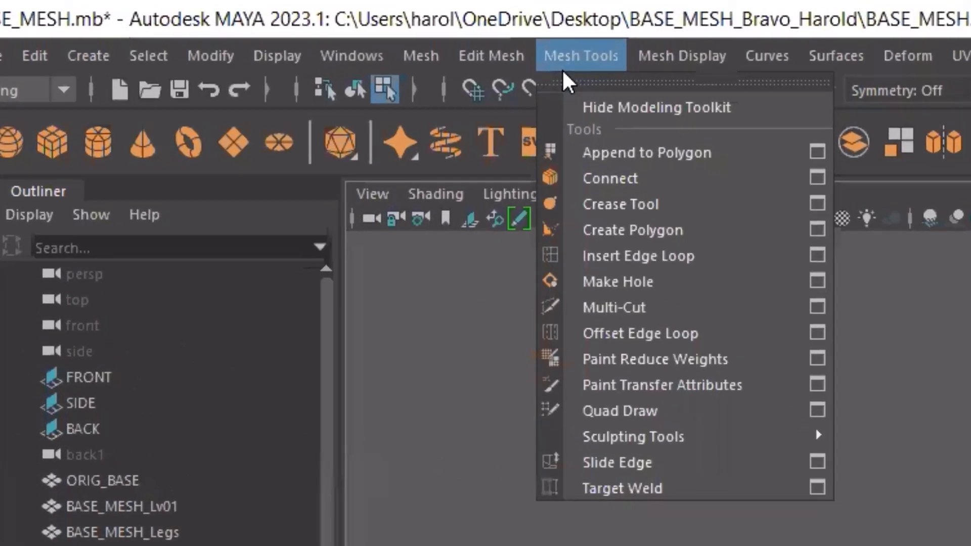
pyautogui.moveTo(505, 56)
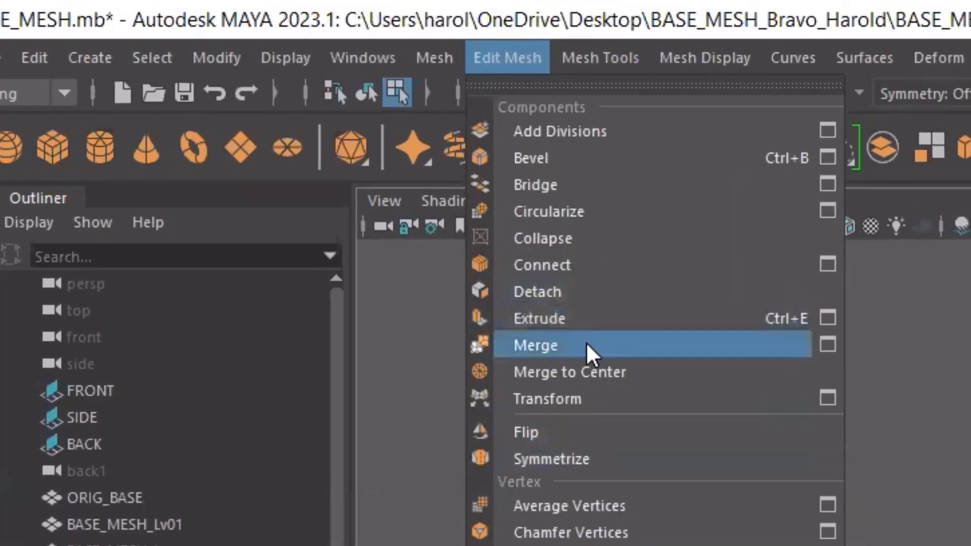
pyautogui.press('Escape')
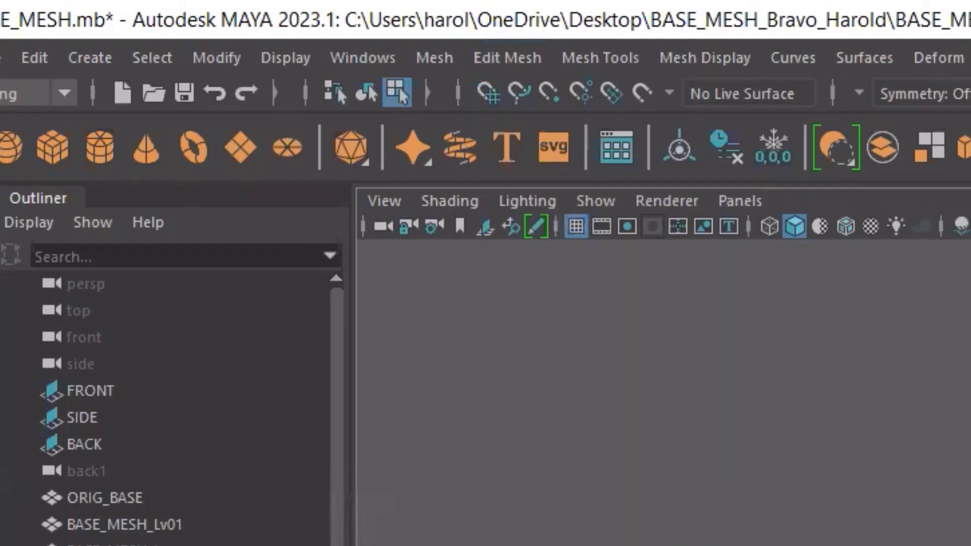
pyautogui.click(498, 56)
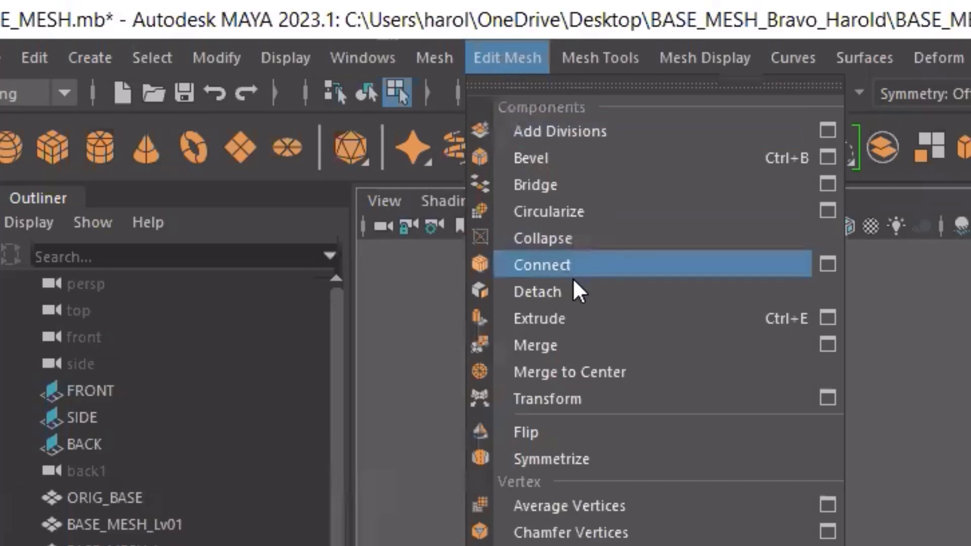
pyautogui.click(596, 342)
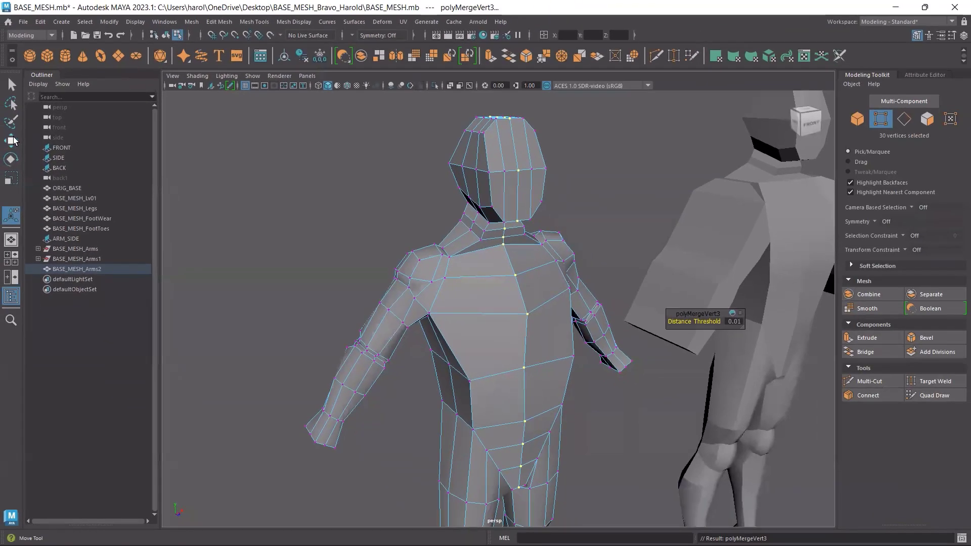
pyautogui.press('w')
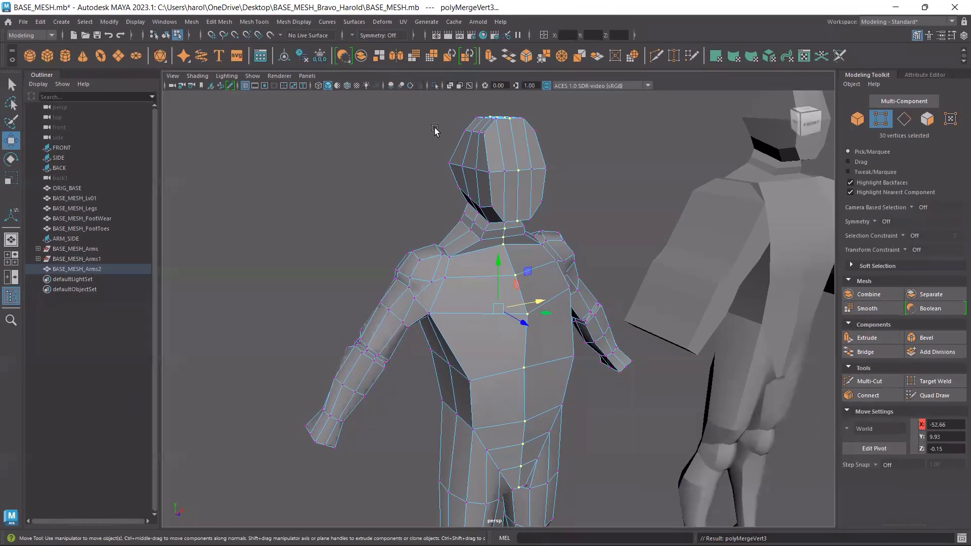
pyautogui.hotkey('ctrl', 's')
pyautogui.click(354, 233)
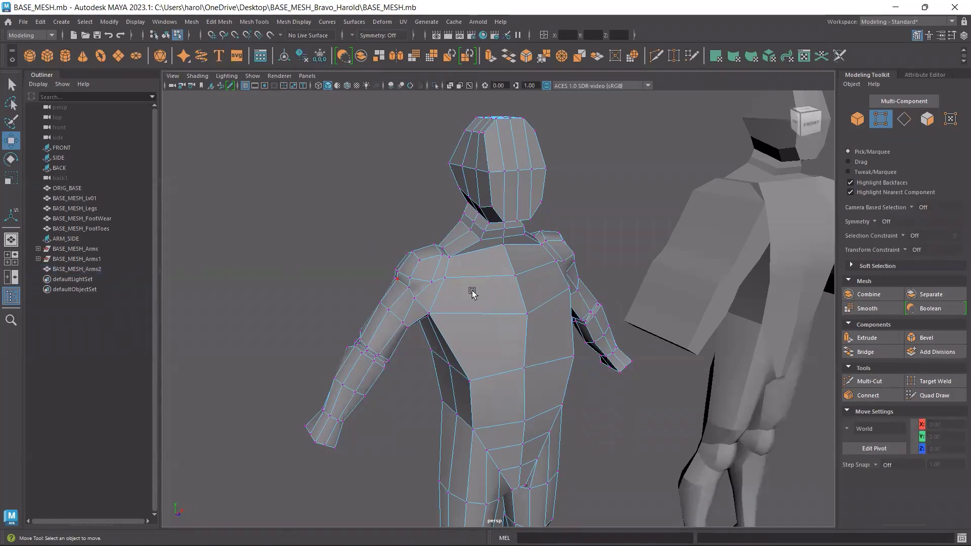
# - Return to object selection, select the BASE_MESH_Arms2 body, and save the scene
pyautogui.keyDown('alt'); pyautogui.moveTo(591, 338); pyautogui.dragTo(526, 350); pyautogui.keyUp('alt')
pyautogui.hotkey('ctrl', 'h')
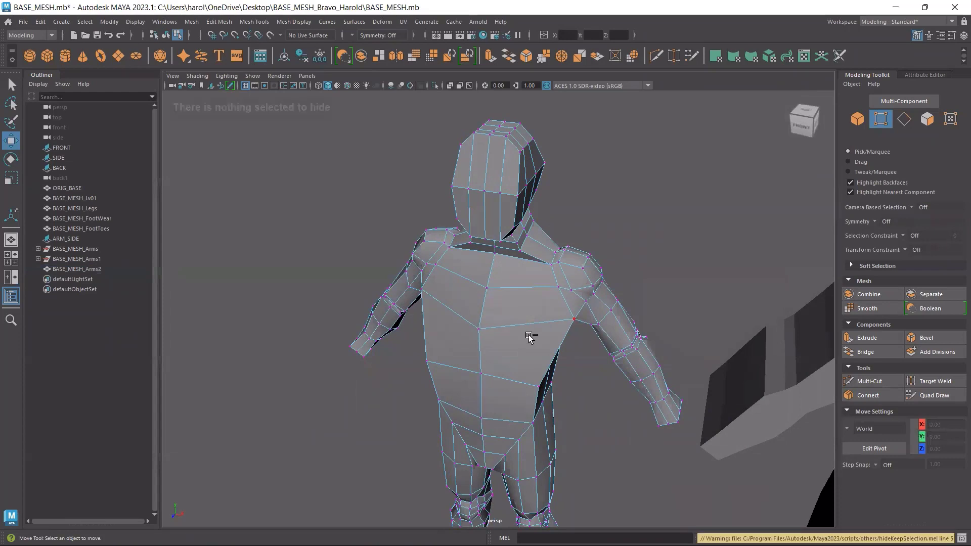
pyautogui.hotkey('shift', 'h')
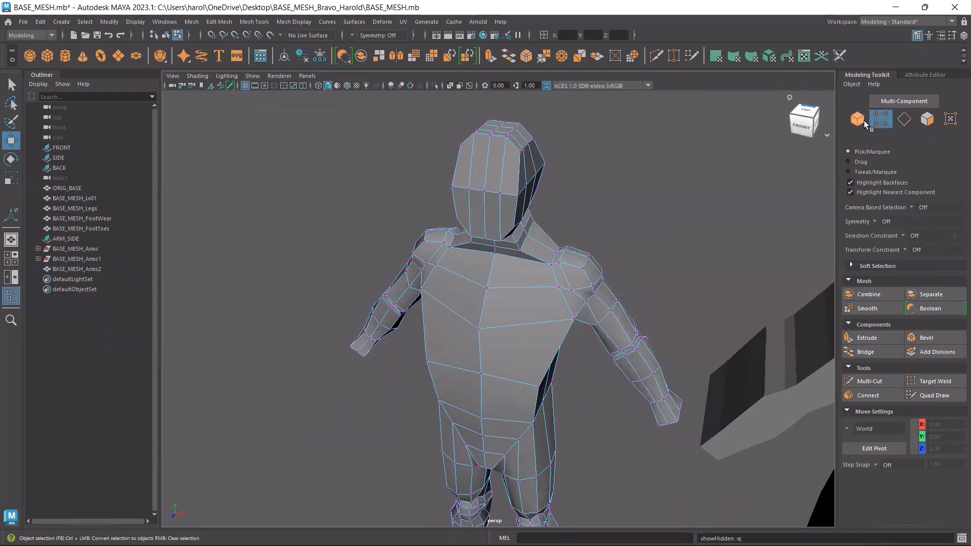
pyautogui.click(127, 268)
pyautogui.hotkey('ctrl', 's')
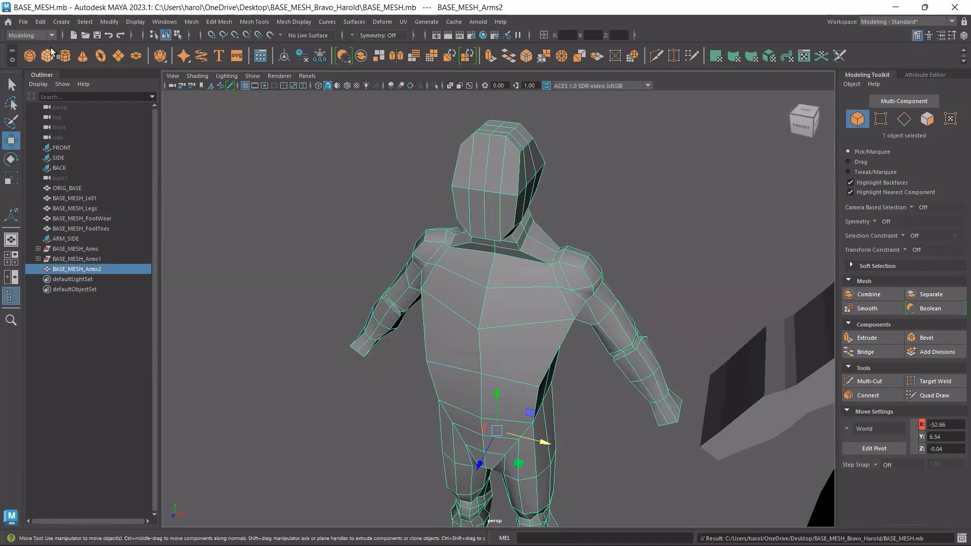
# - Delete the construction history of BASE_MESH_Arms2 and of all objects in the scene, and save the file
pyautogui.click(43, 22)
pyautogui.moveTo(78, 144)
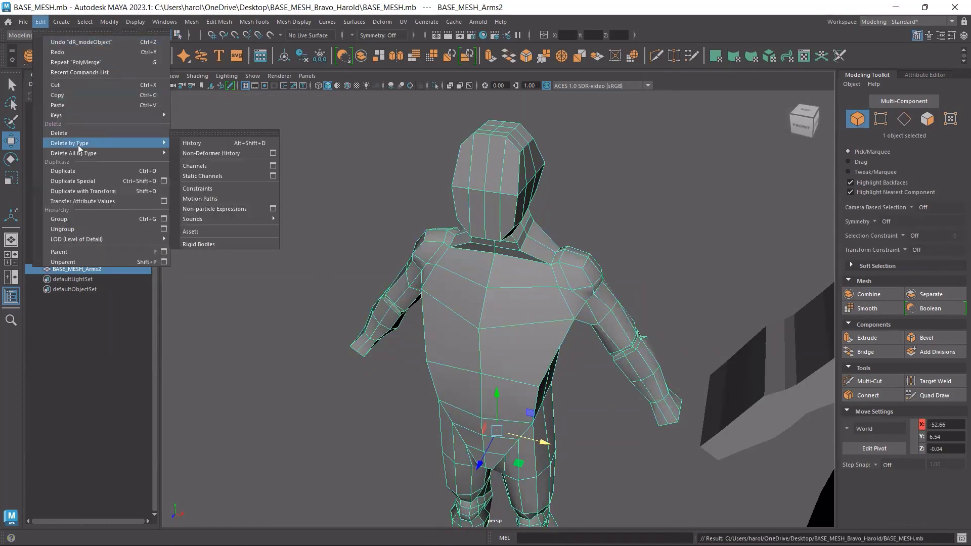
pyautogui.click(238, 144)
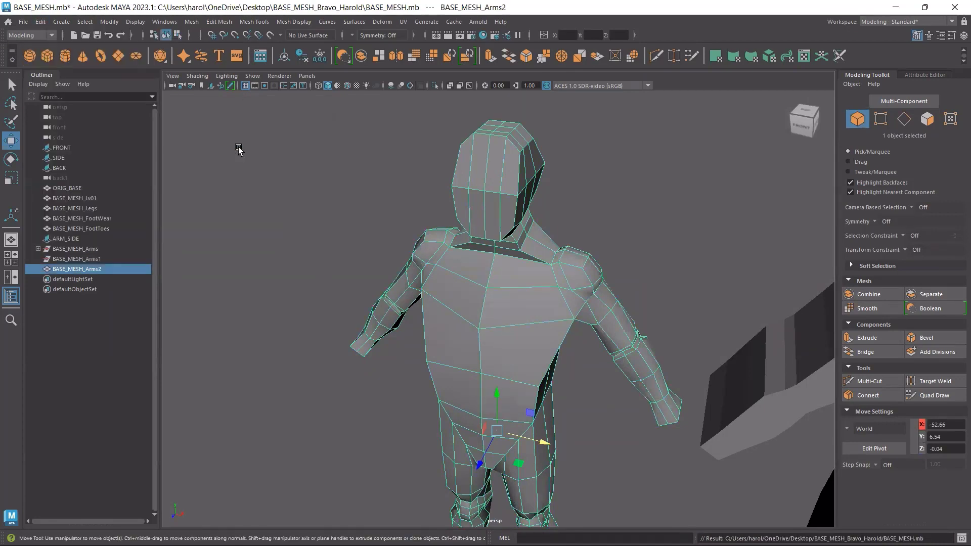
pyautogui.click(44, 21)
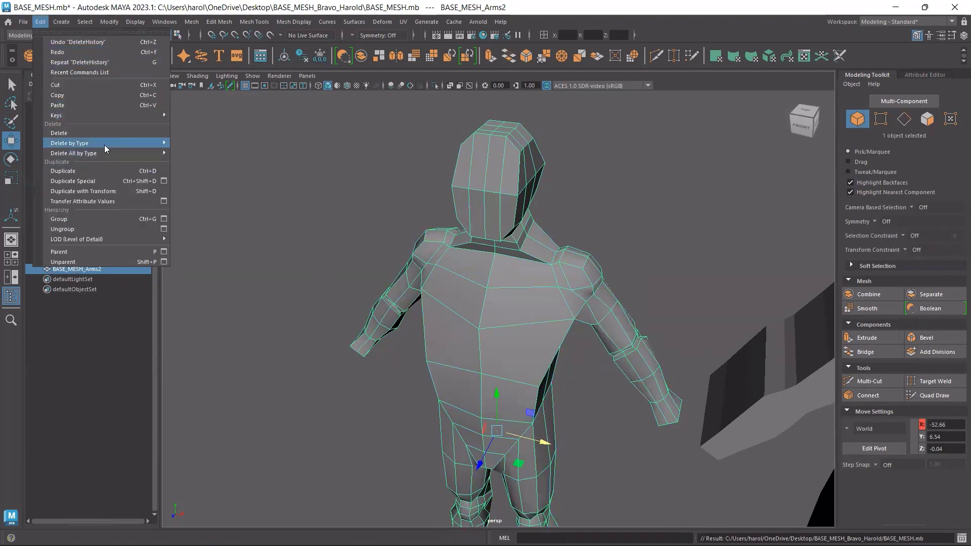
pyautogui.moveTo(105, 152)
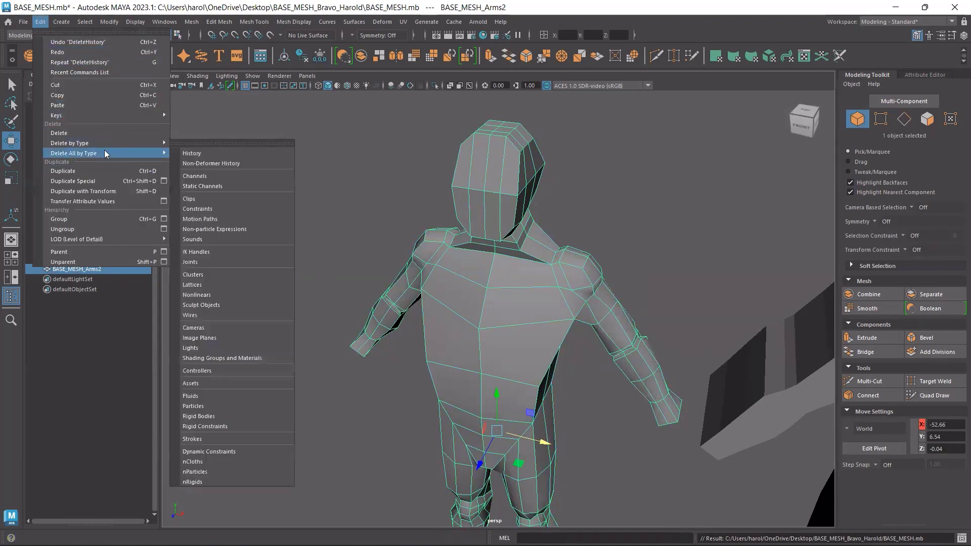
pyautogui.click(243, 153)
pyautogui.hotkey('ctrl', 's')
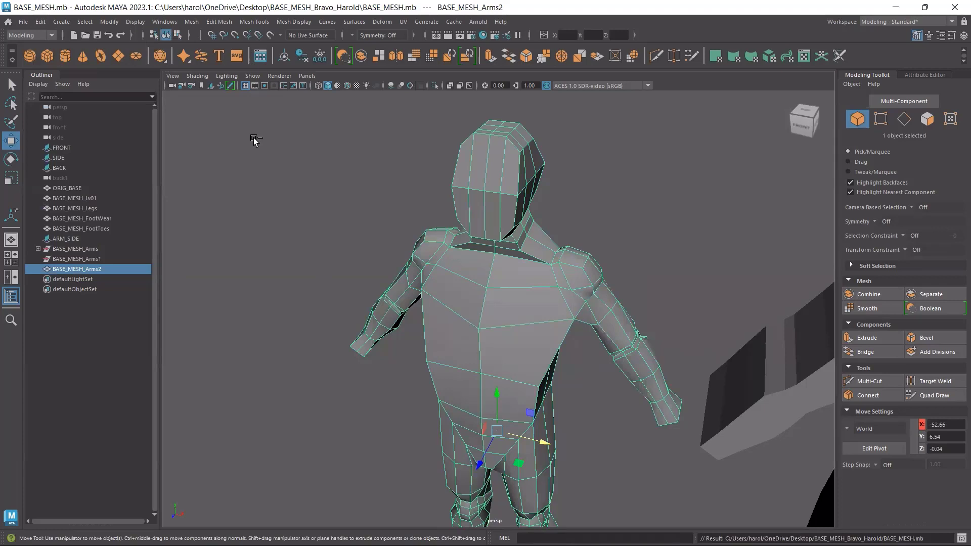
# - Delete the leftover BASE_MESH_Arms and BASE_MESH_Arms1 groups from the scene
pyautogui.click(65, 248)
pyautogui.keyDown('shift'); pyautogui.click(74, 259); pyautogui.keyUp('shift')
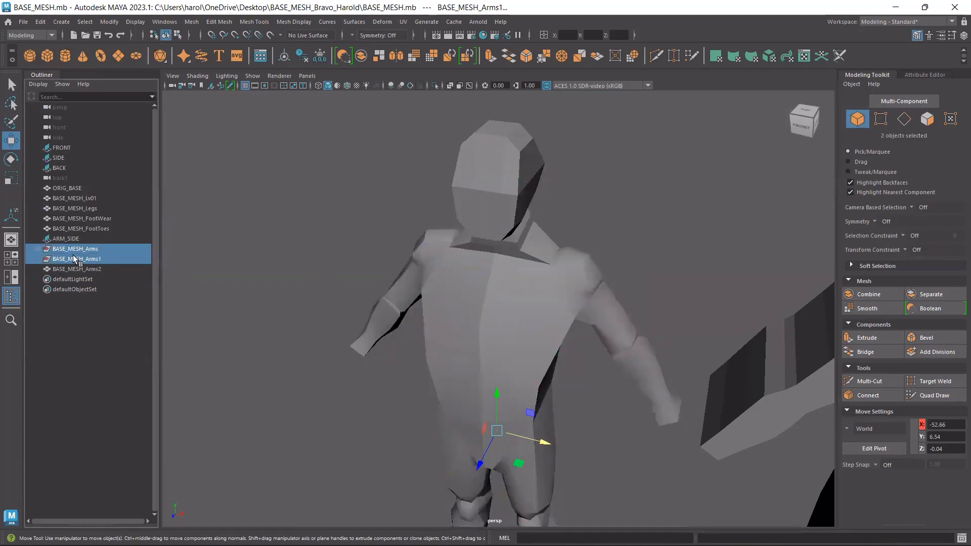
pyautogui.press('Delete')
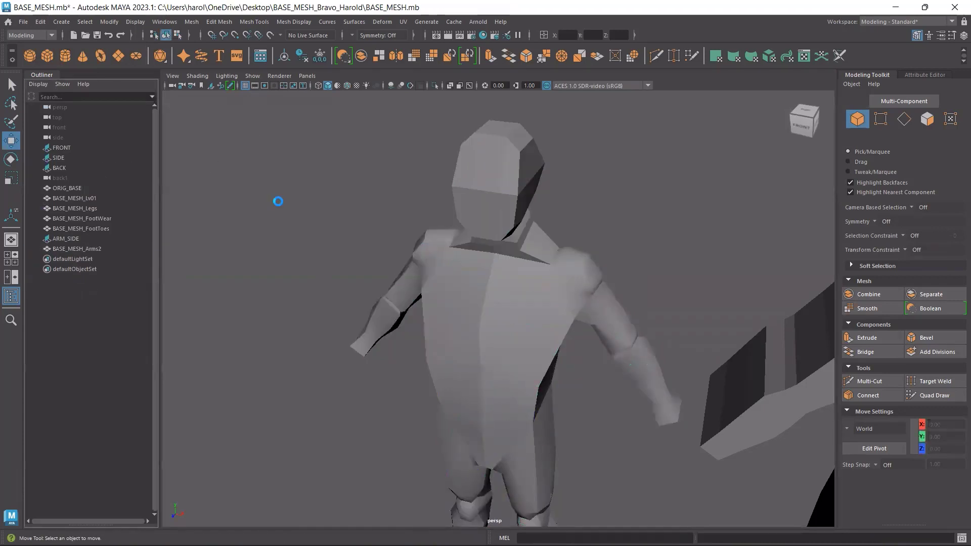
# - Hide BASE_MESH_Lv01, BASE_MESH_Legs, BASE_MESH_FootWear, BASE_MESH_FootToes and BASE_MESH_Arms2, and save the scene
pyautogui.scroll(-5, 332, 335)
pyautogui.keyDown('alt'); pyautogui.moveTo(577, 403); pyautogui.dragTo(395, 299, button='middle'); pyautogui.keyUp('alt')
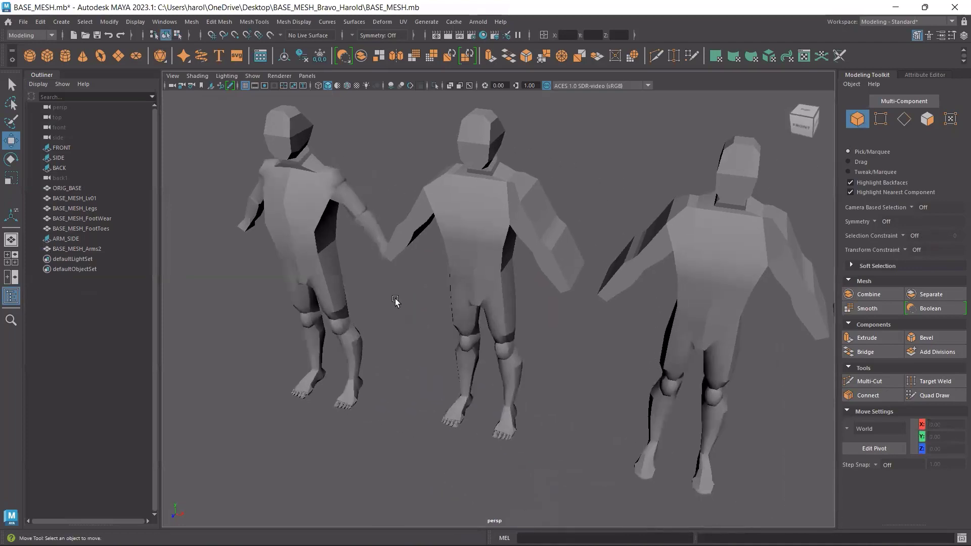
pyautogui.click(296, 193)
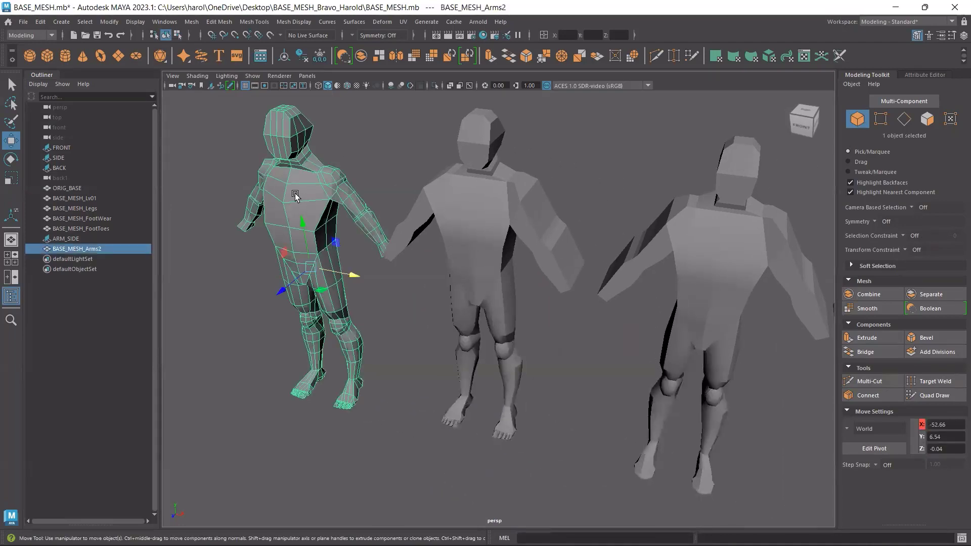
pyautogui.scroll(-8, 296, 193)
pyautogui.moveTo(396, 207); pyautogui.dragTo(697, 442)
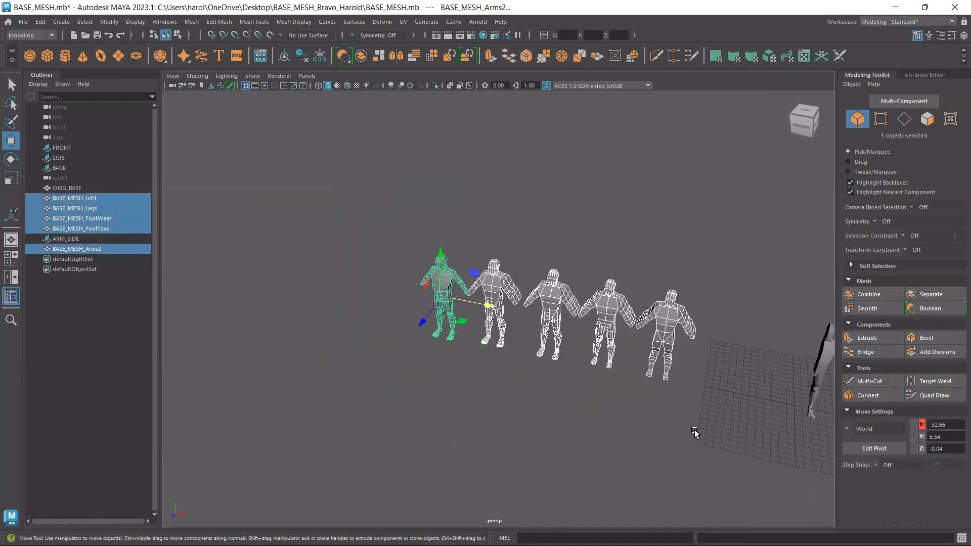
pyautogui.hotkey('shift', 'h')
pyautogui.hotkey('ctrl', 'h')
pyautogui.keyDown('alt'); pyautogui.moveTo(739, 334); pyautogui.dragTo(654, 343); pyautogui.keyUp('alt')
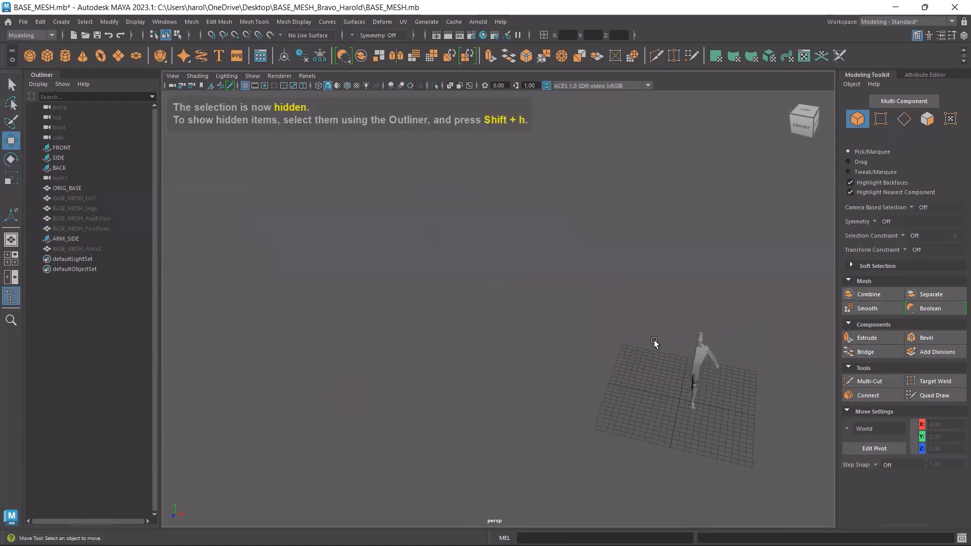
pyautogui.keyDown('alt'); pyautogui.moveTo(654, 342); pyautogui.dragTo(622, 336, button='middle'); pyautogui.keyUp('alt')
pyautogui.scroll(6, 622, 336)
pyautogui.keyDown('alt'); pyautogui.moveTo(704, 353); pyautogui.dragTo(450, 308, button='middle'); pyautogui.keyUp('alt')
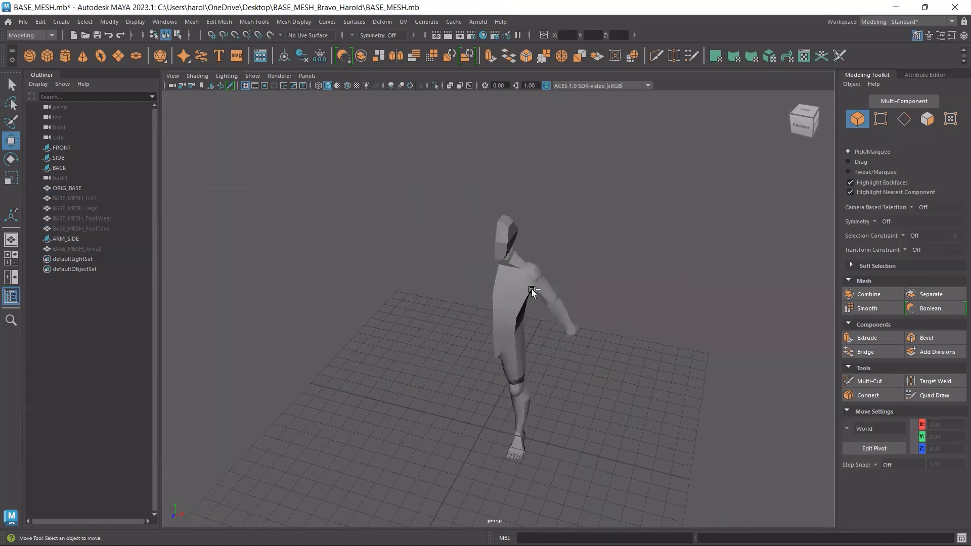
pyautogui.hotkey('ctrl', 's')
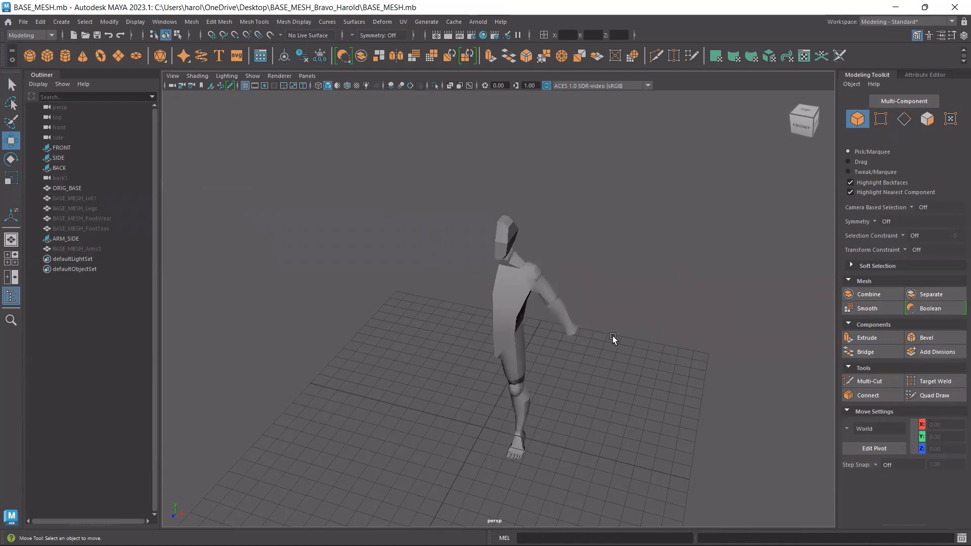
# - Select the ORIG_BASE half body and bring its forearm and open wrist into close view
pyautogui.scroll(5, 590, 332)
pyautogui.scroll(2, 505, 295)
pyautogui.click(520, 286)
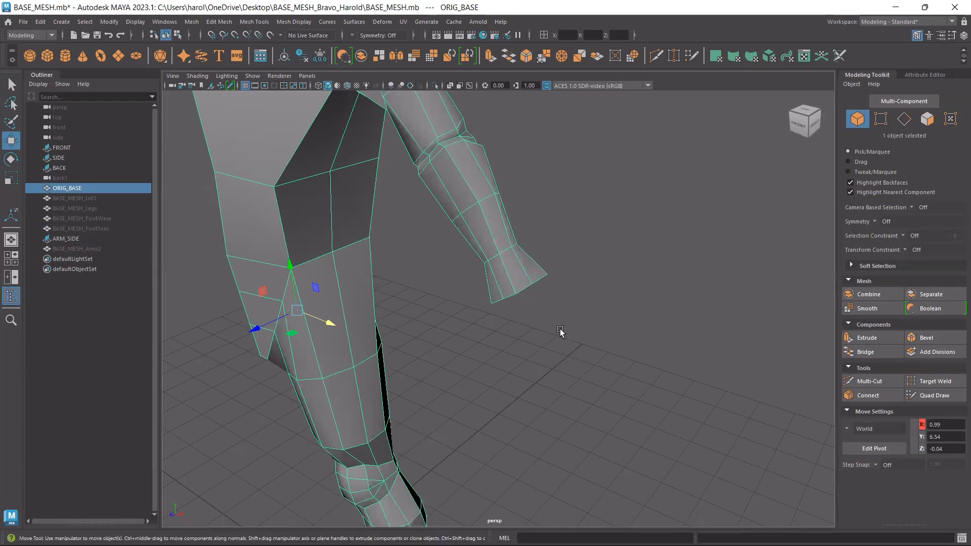
pyautogui.keyDown('alt'); pyautogui.moveTo(559, 332); pyautogui.dragTo(618, 339, button='middle'); pyautogui.keyUp('alt')
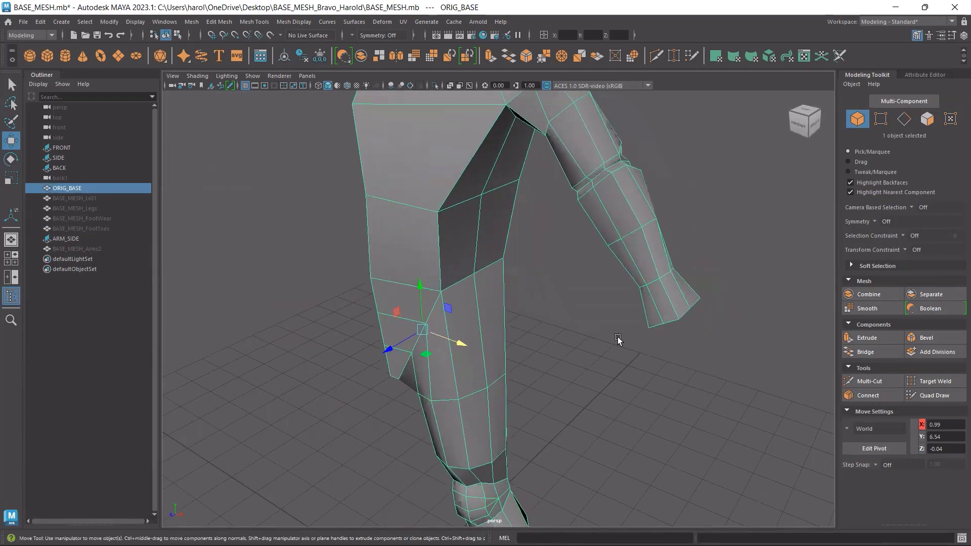